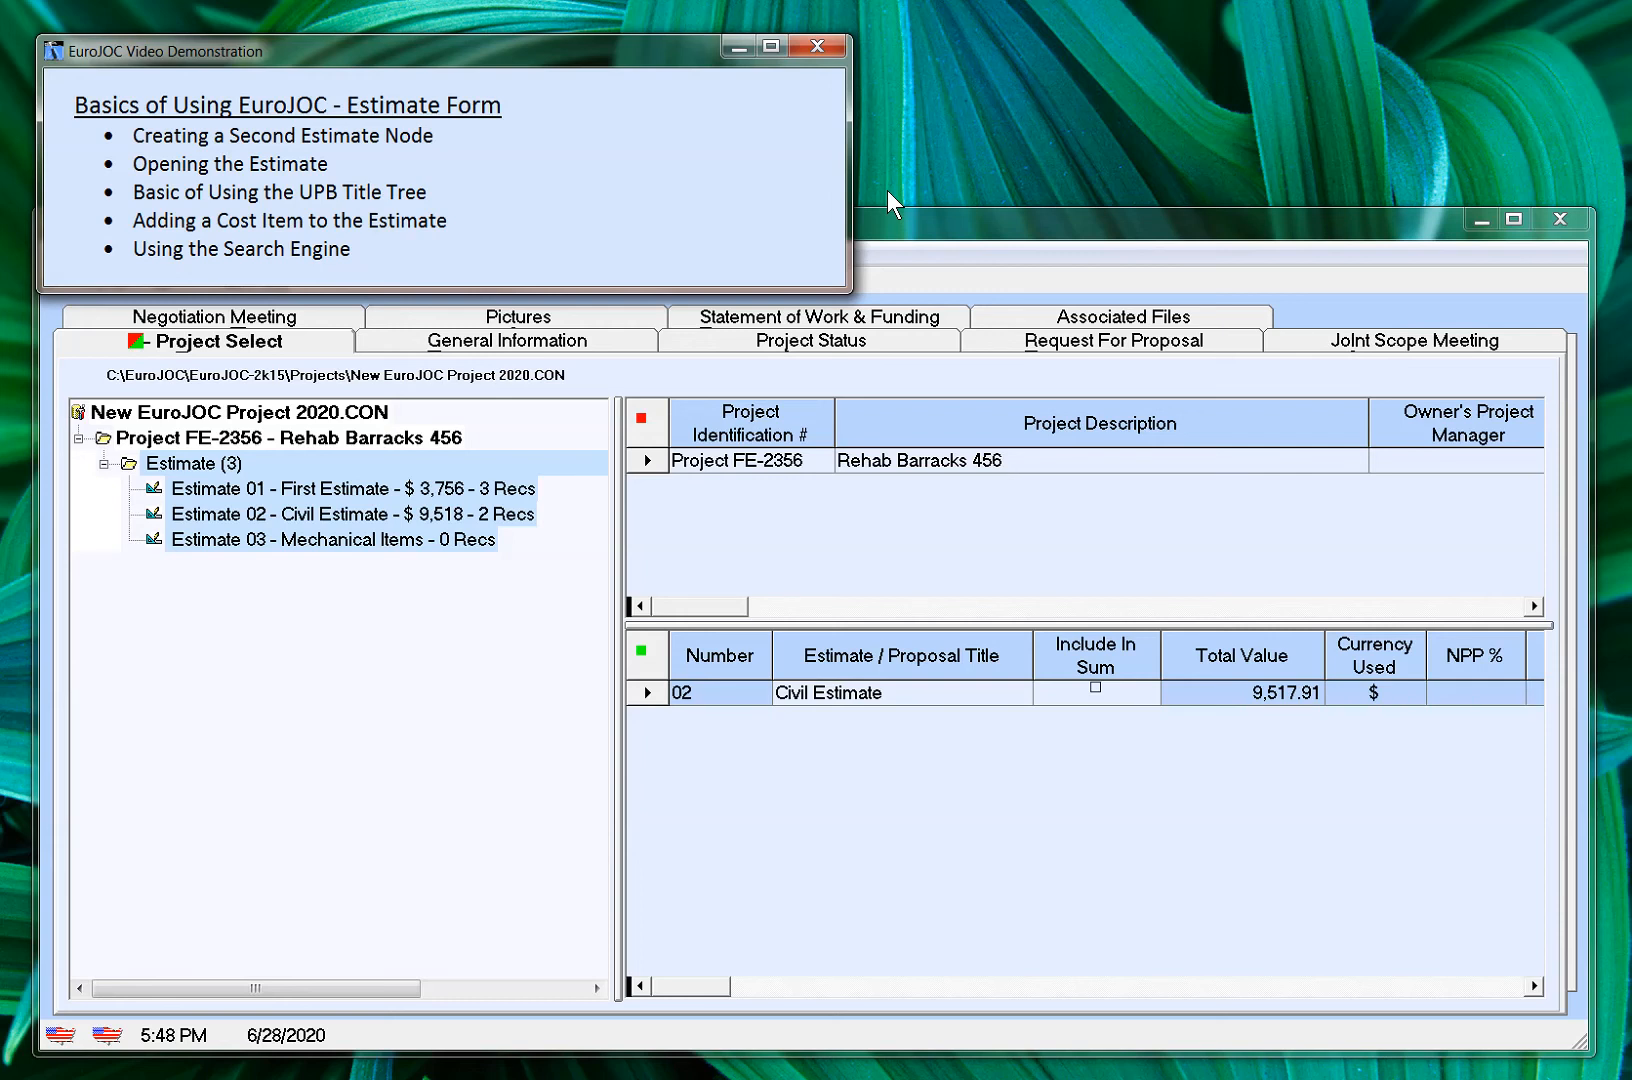
# Add a new estimate titled "Electrical Estimate" under the Estimate node of Project FE-2356
pyautogui.click(933, 228)
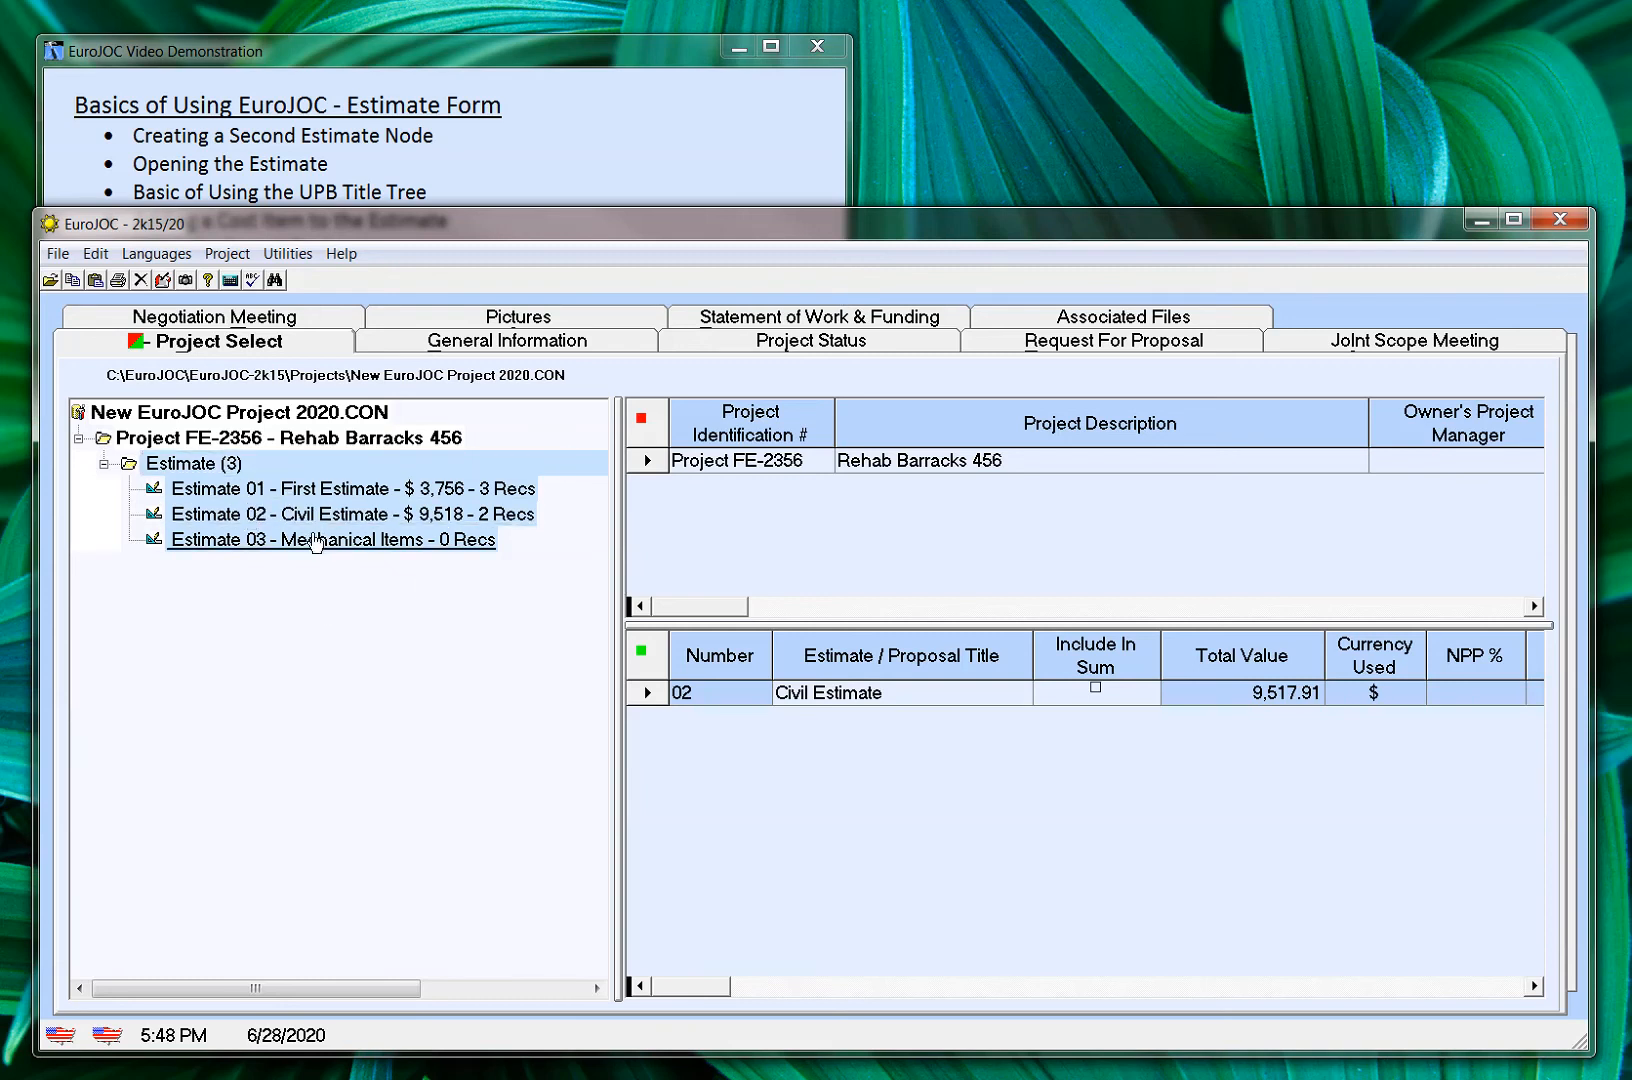
pyautogui.click(130, 470)
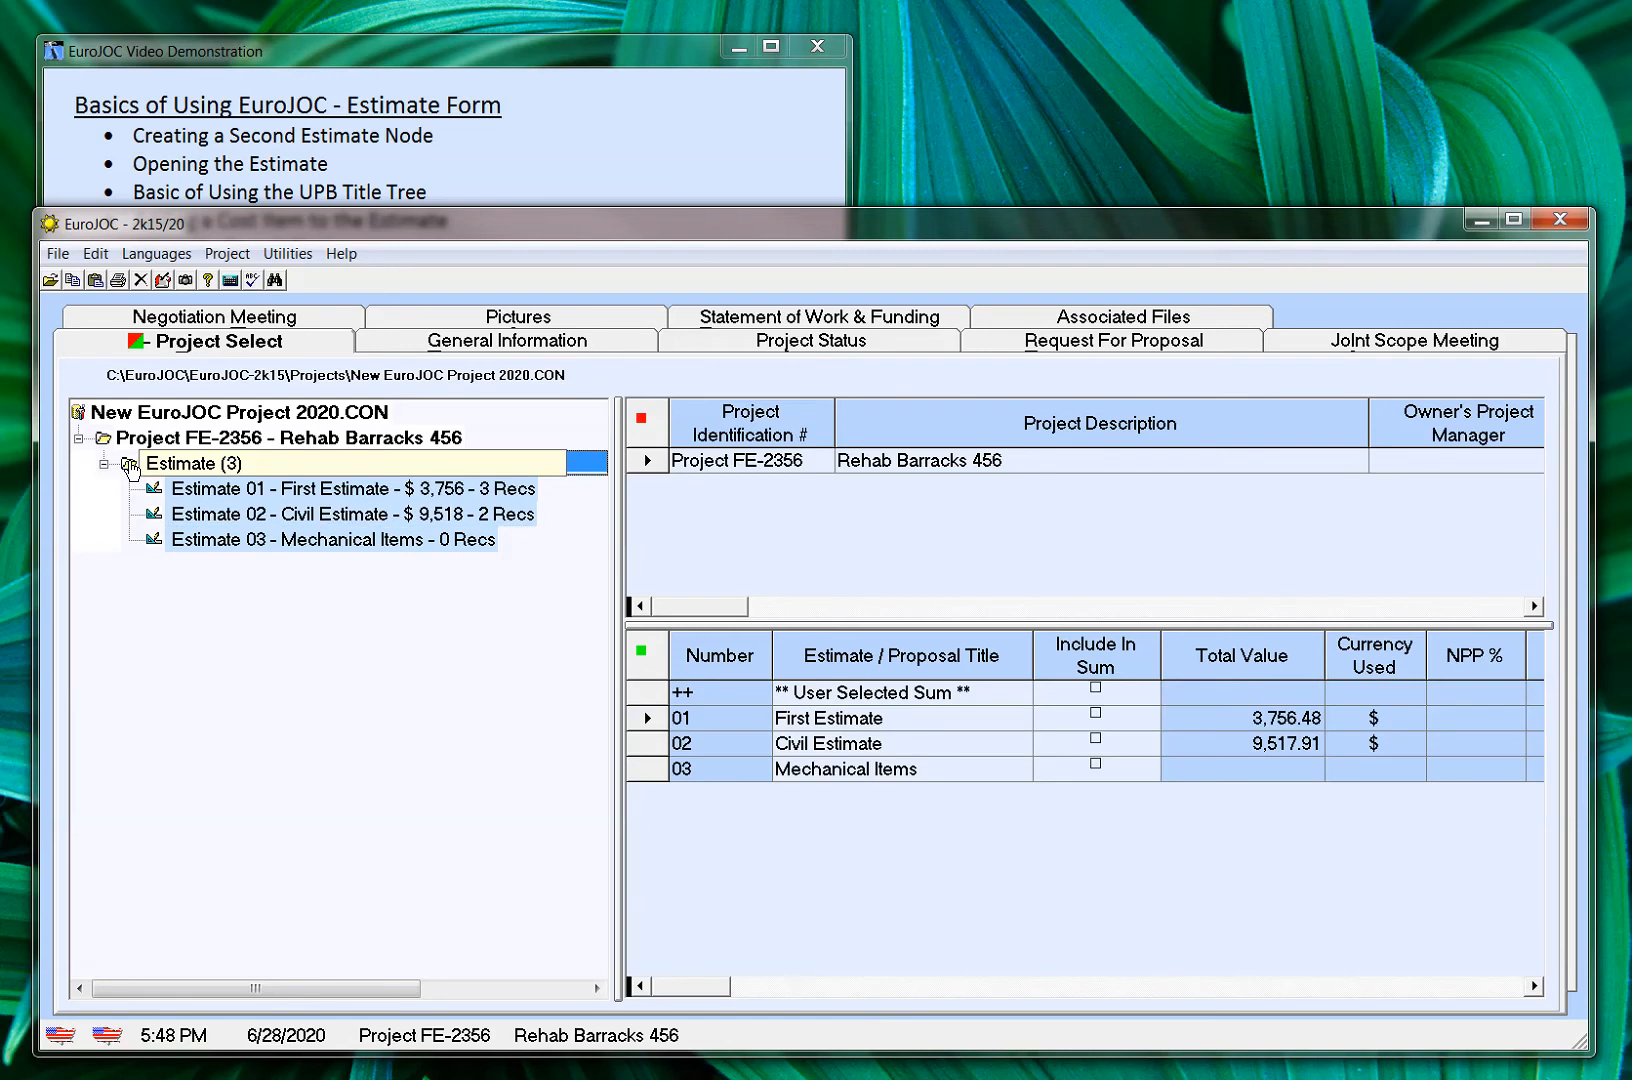
pyautogui.rightClick(130, 466)
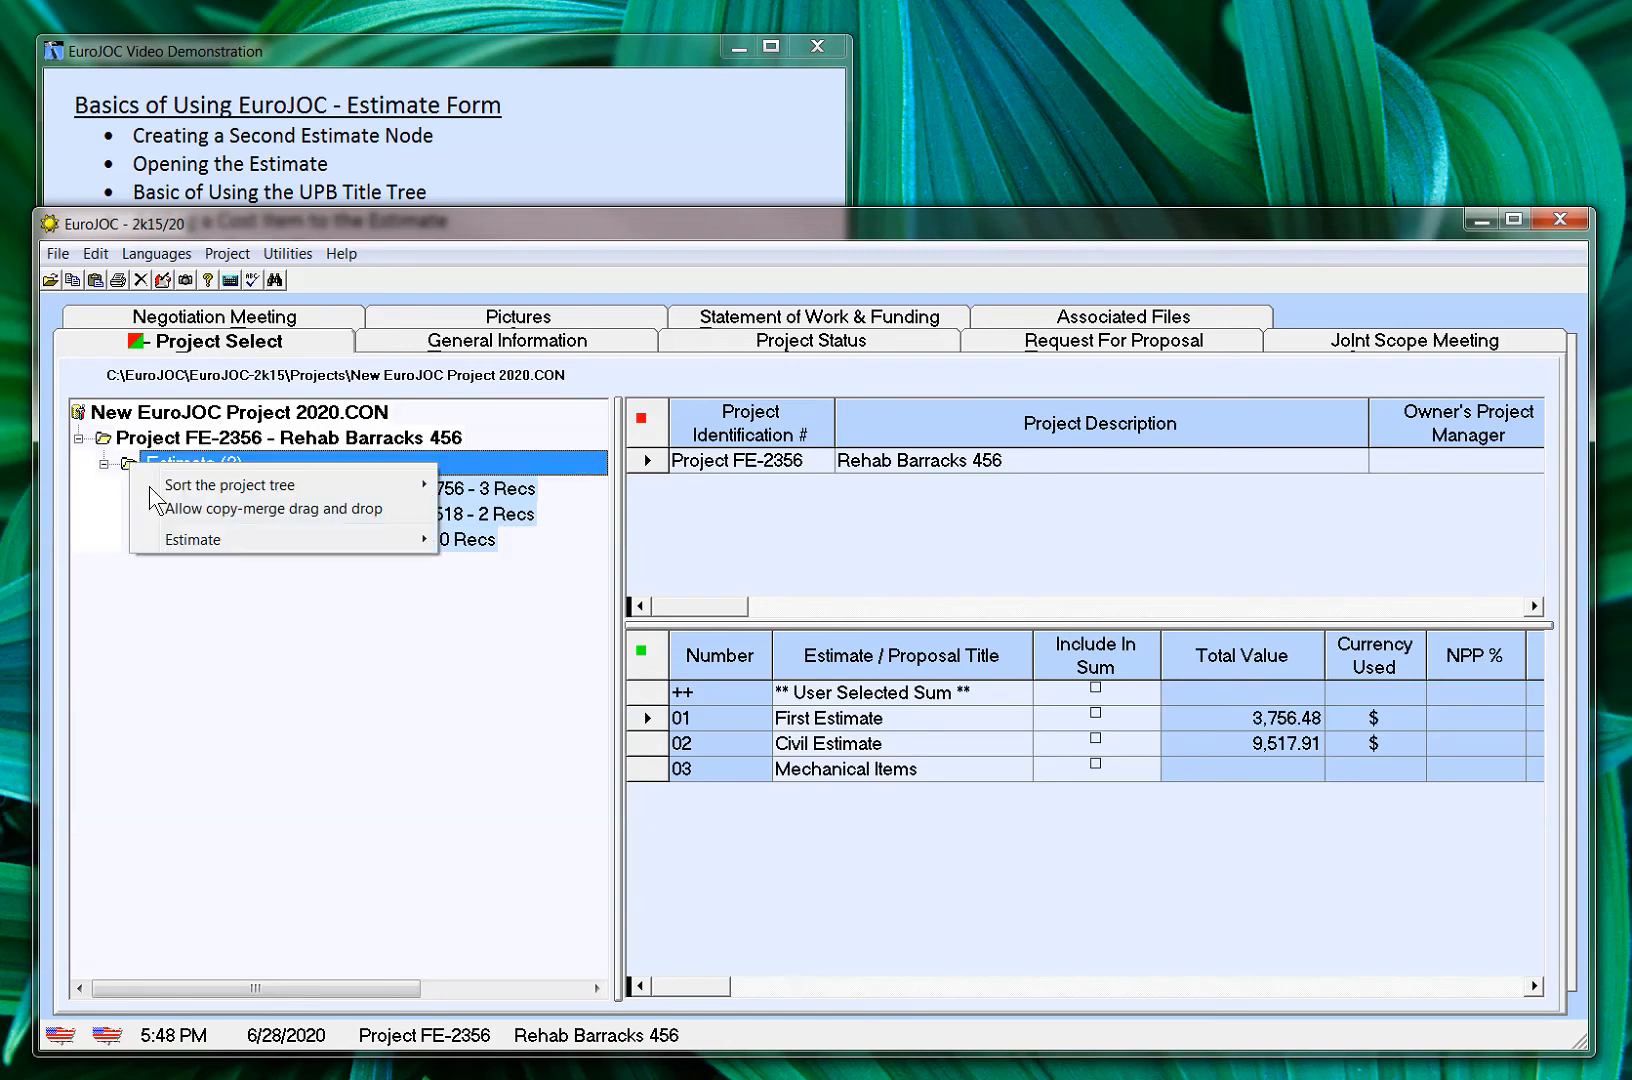
pyautogui.moveTo(212, 550)
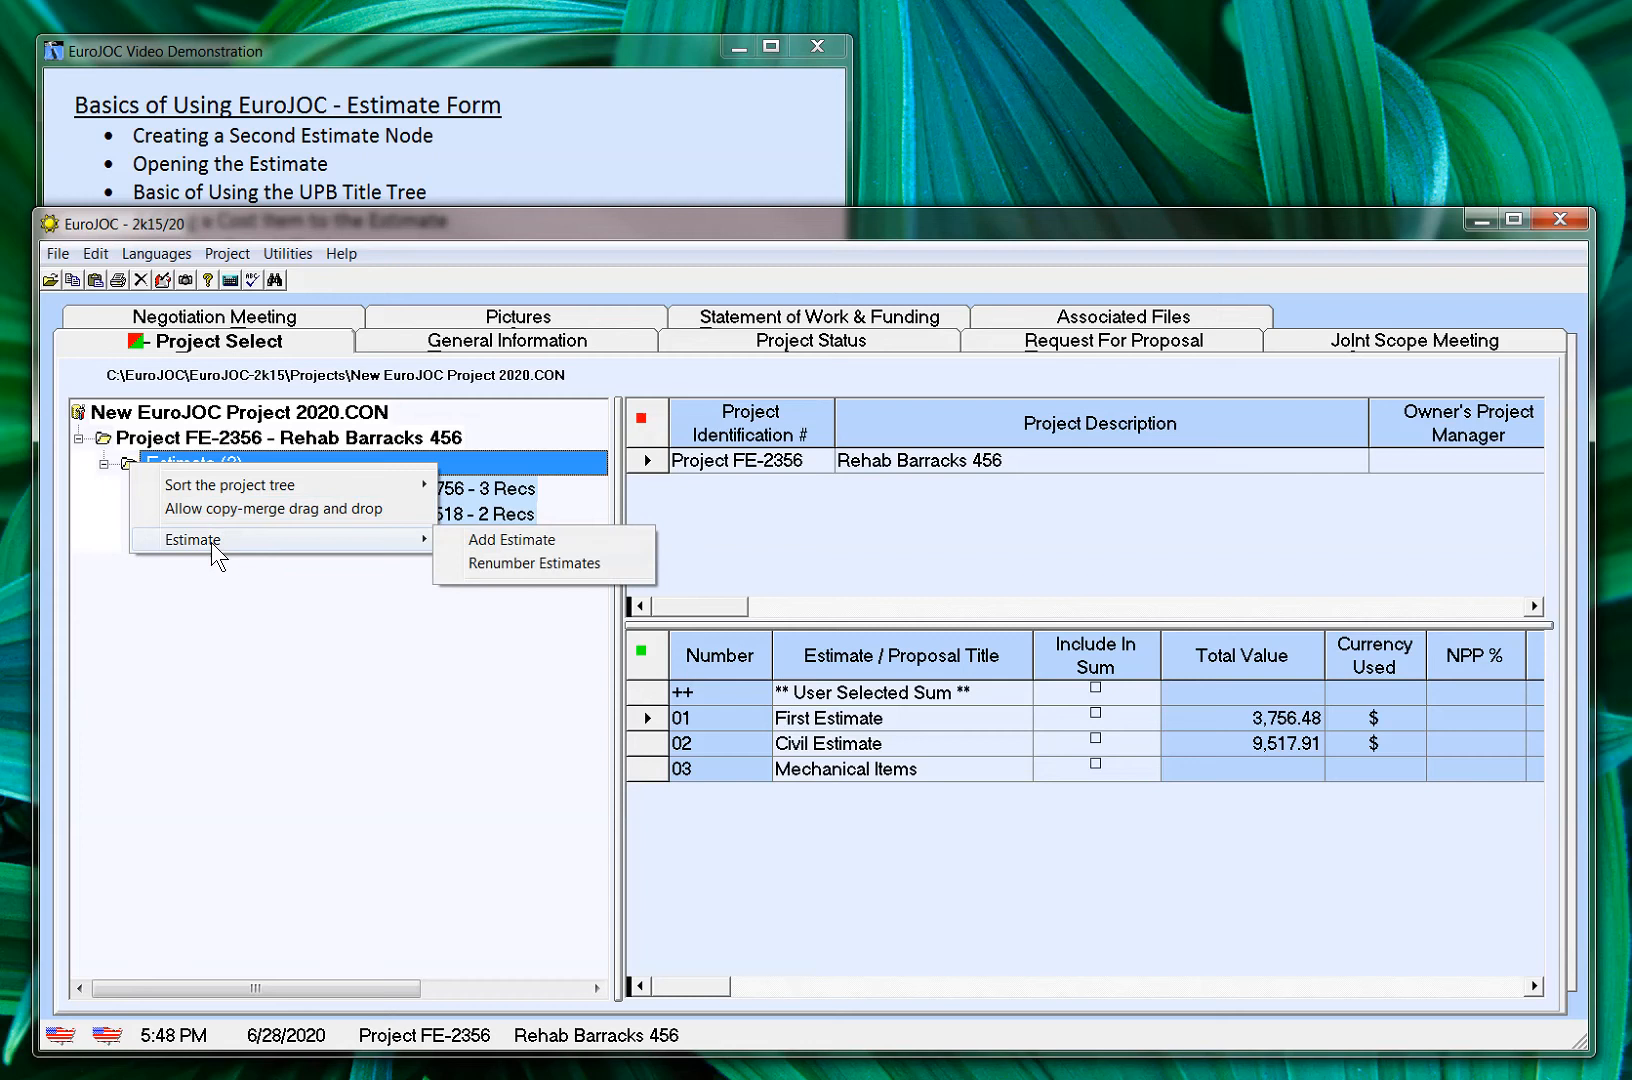
pyautogui.click(516, 542)
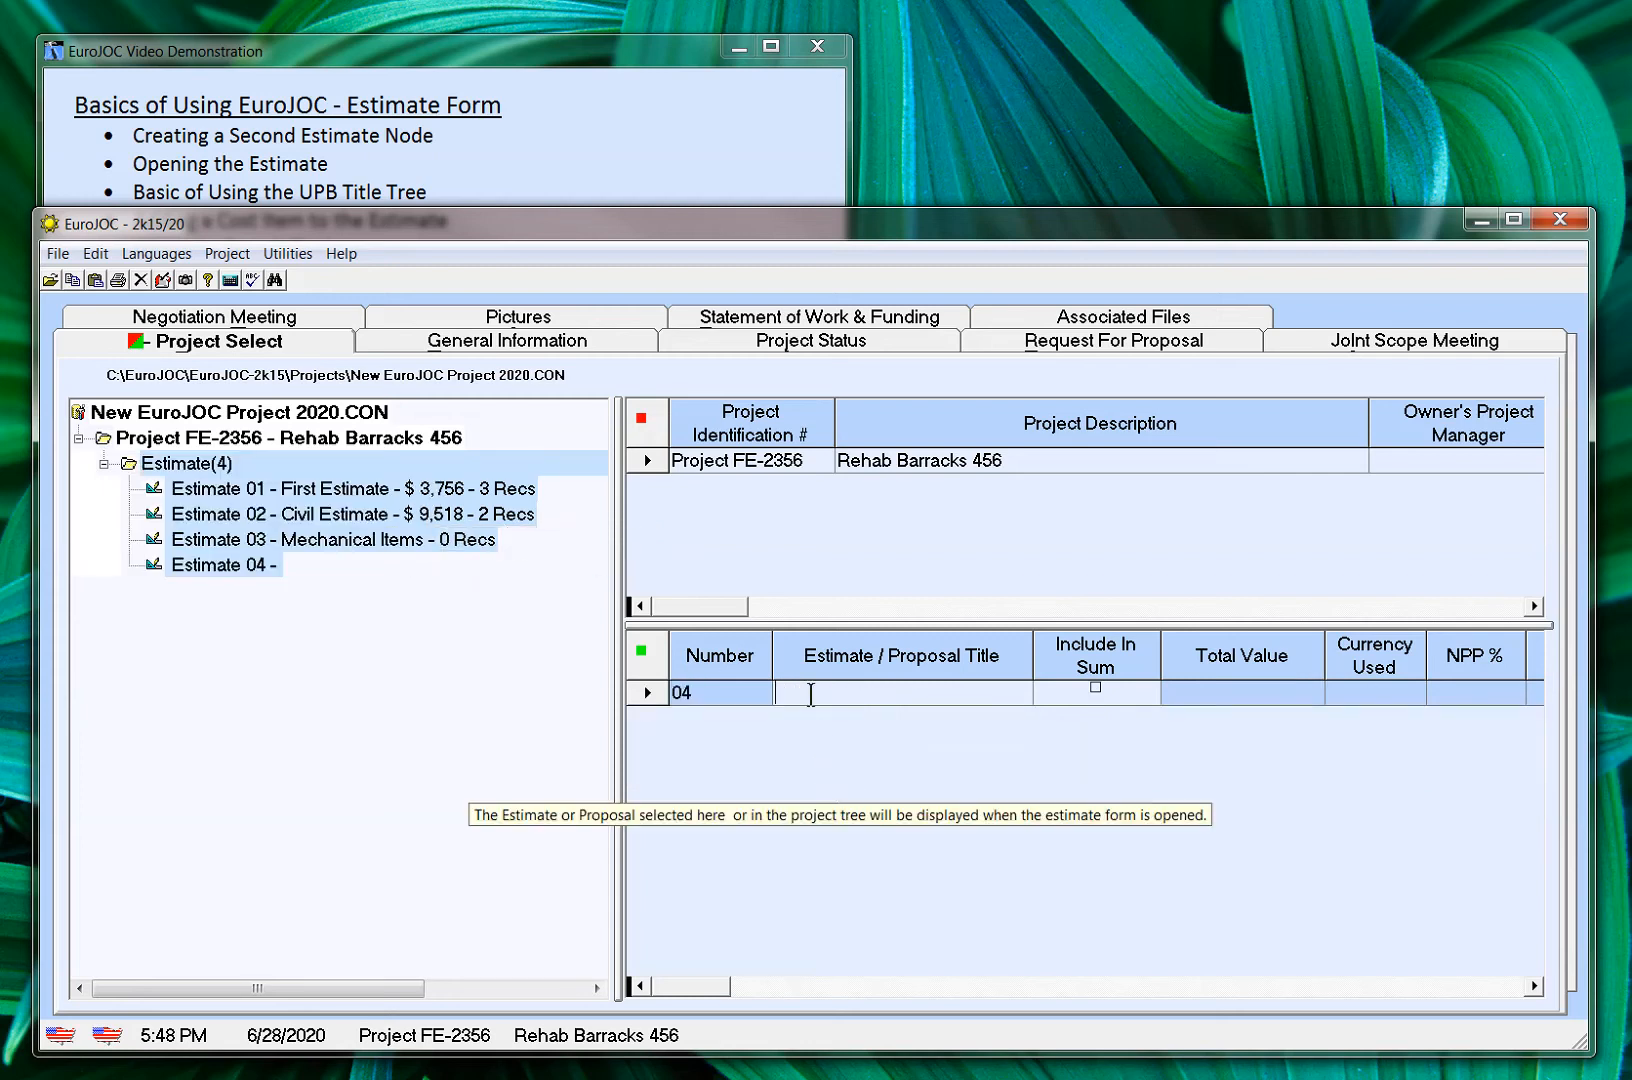
pyautogui.write('E')
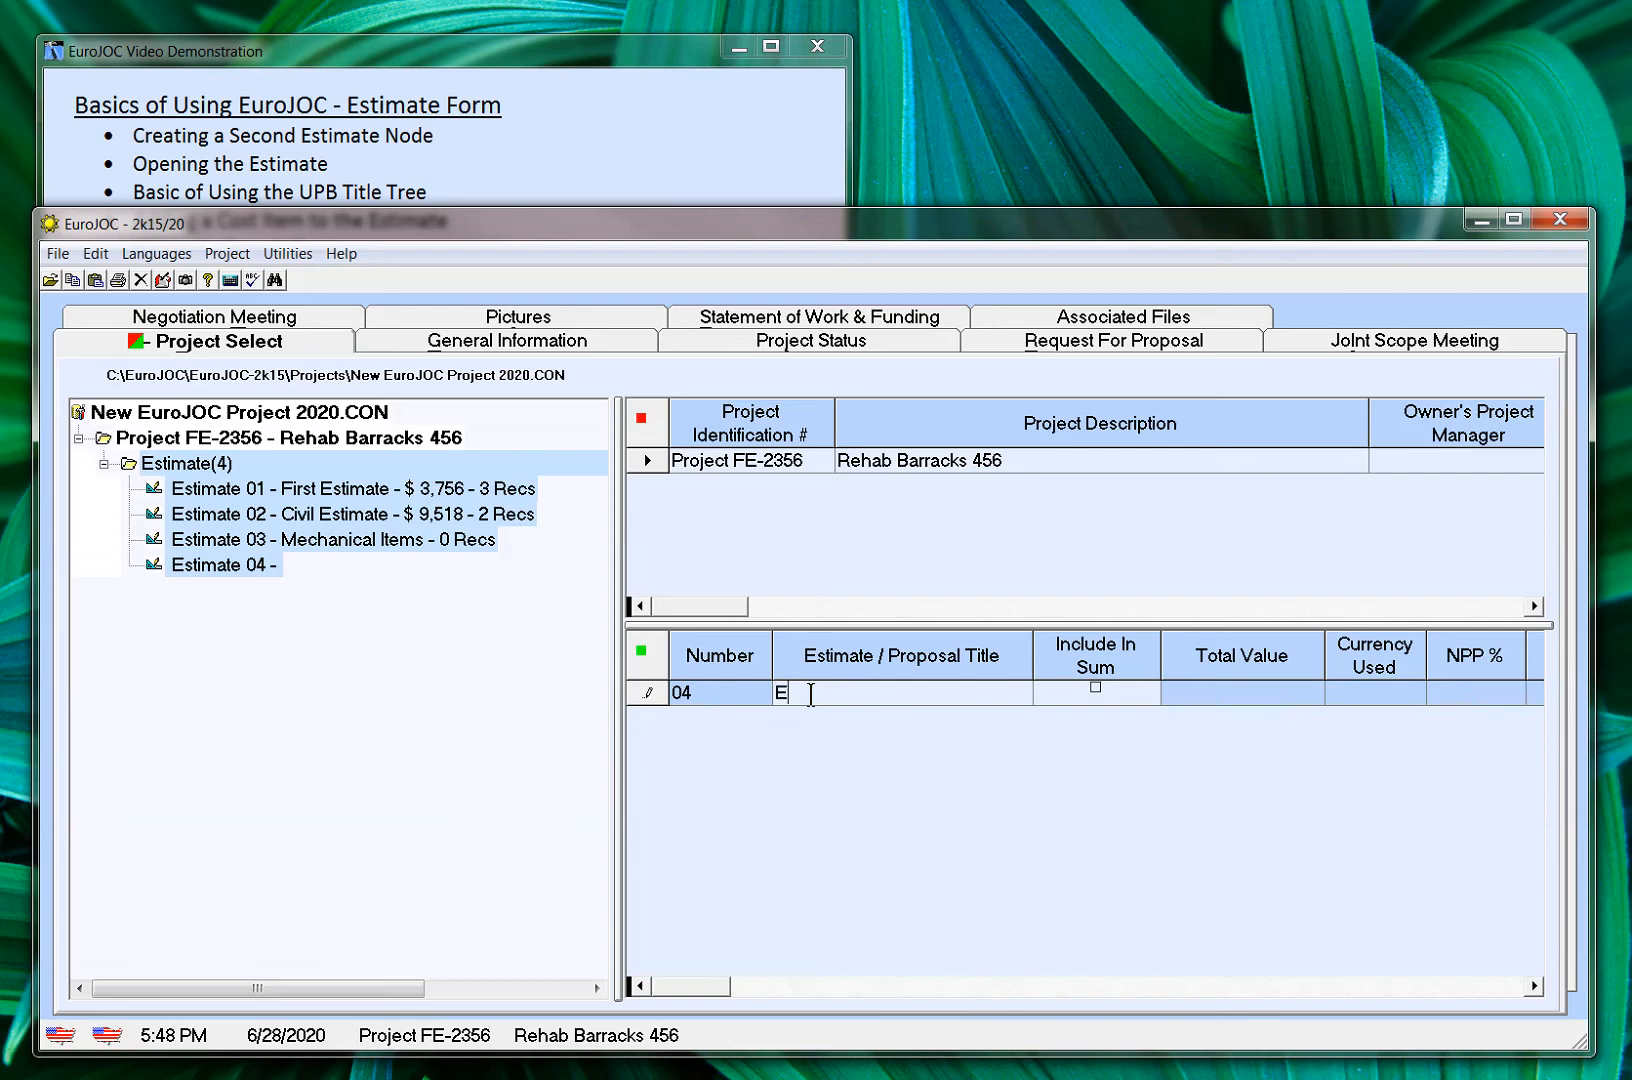
pyautogui.write('lectrical Estimate')
pyautogui.press('Return')
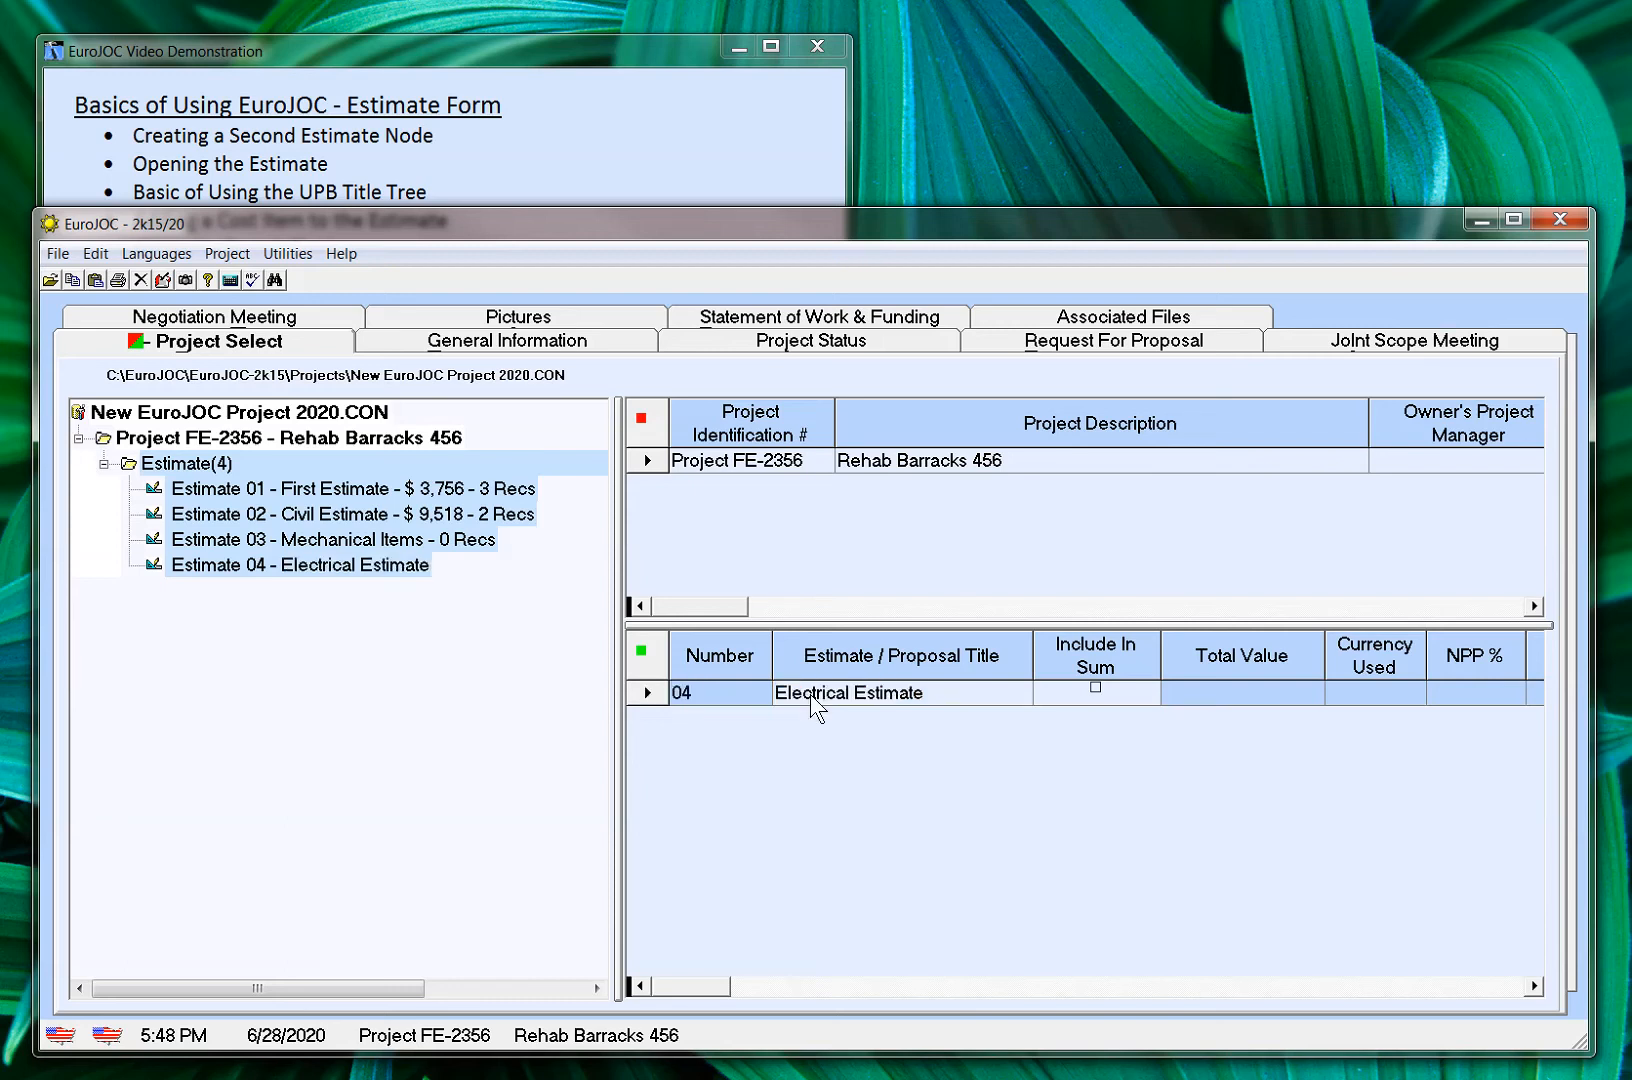
# Review the list of all the project's estimates and open Estimate 04 - Electrical Estimate in the estimate form
pyautogui.moveTo(685, 653)
pyautogui.click(148, 468)
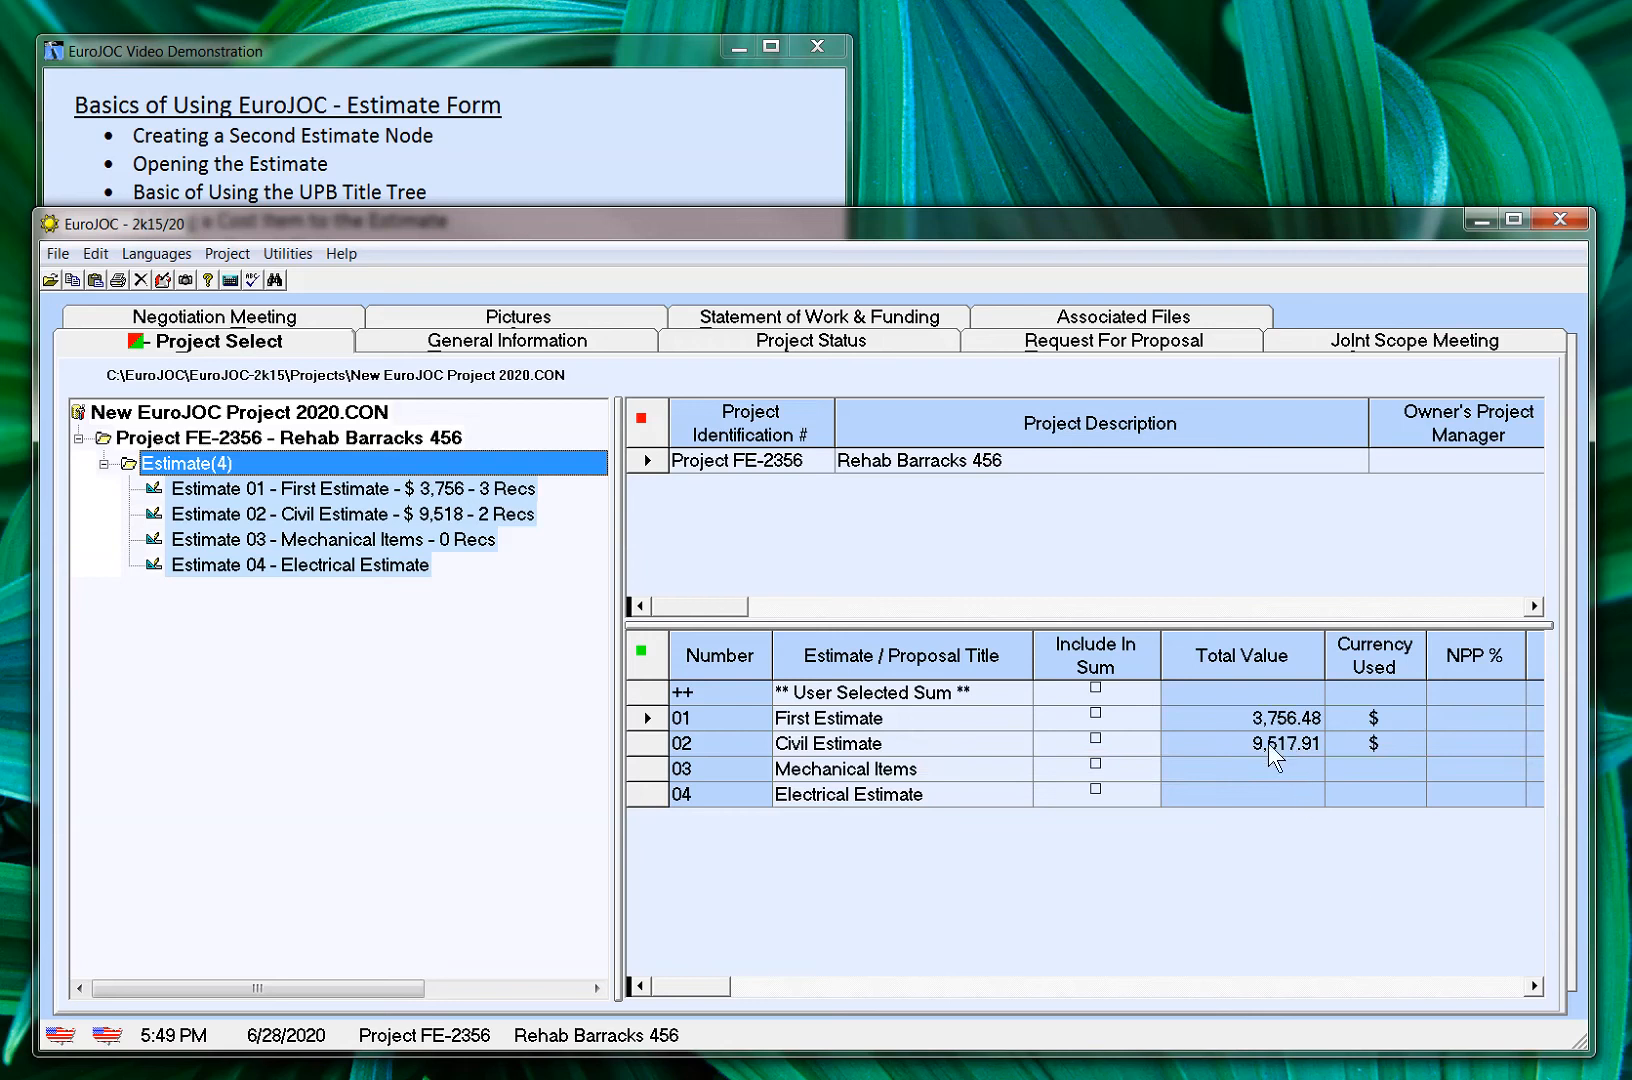
pyautogui.click(1534, 982)
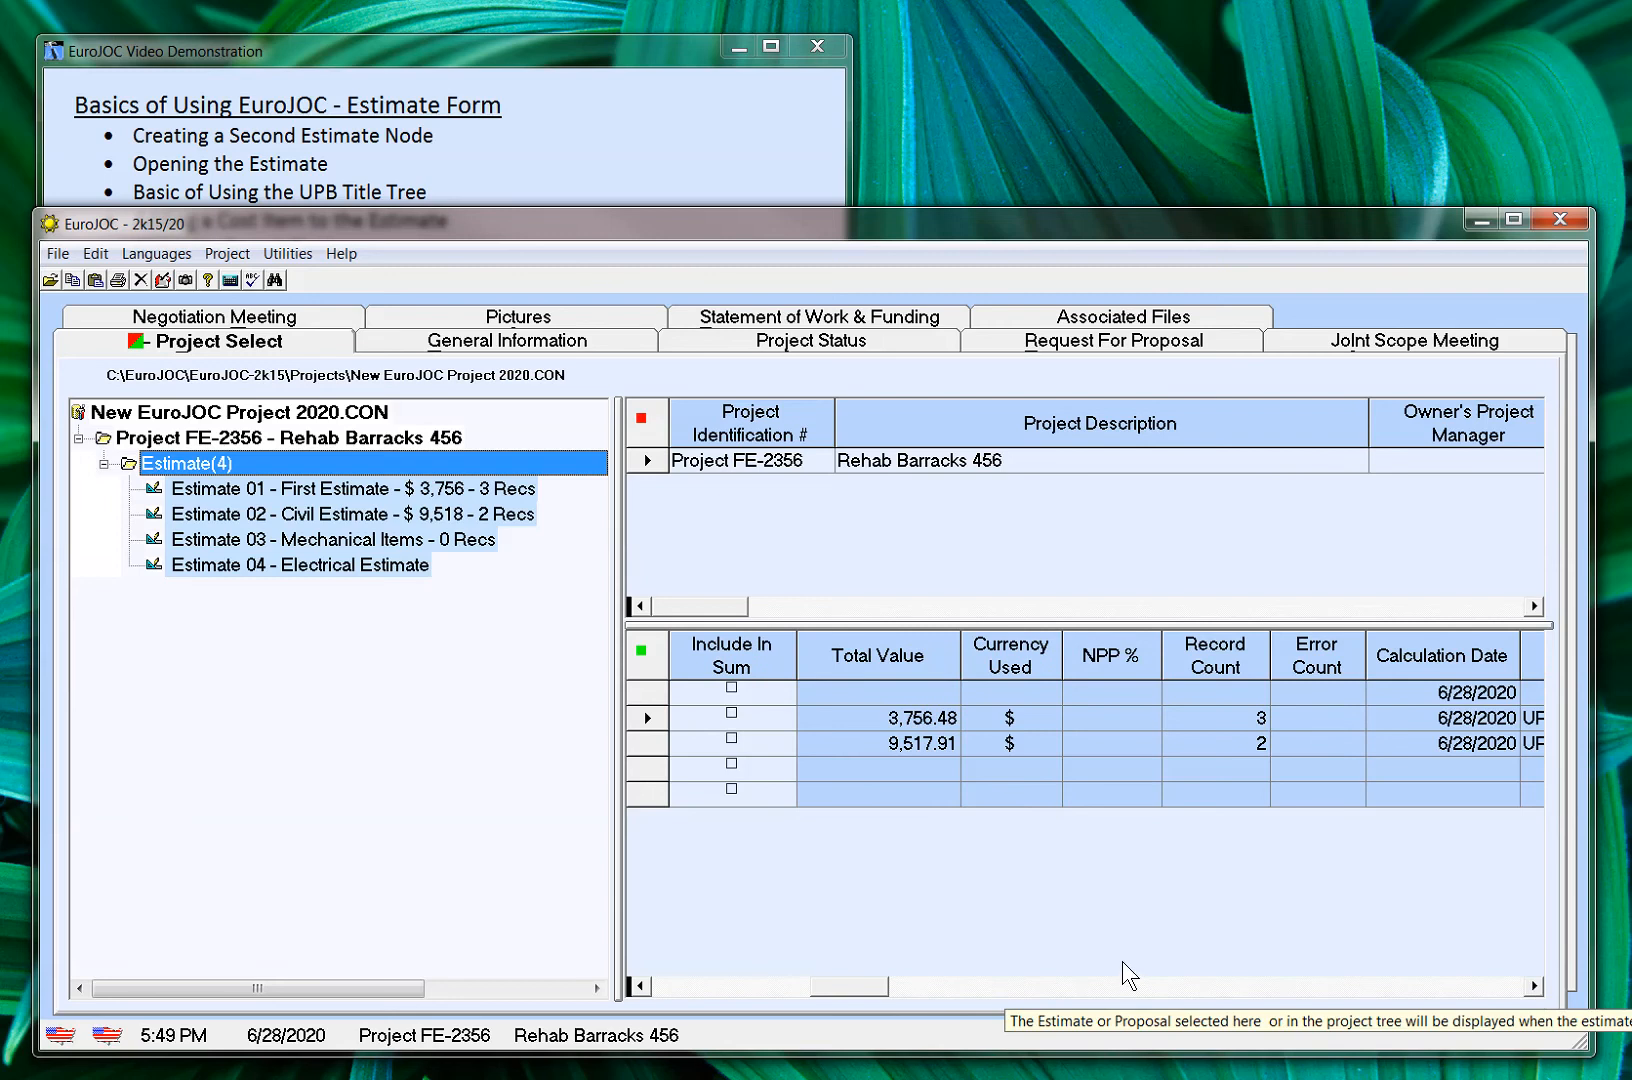
pyautogui.click(640, 986)
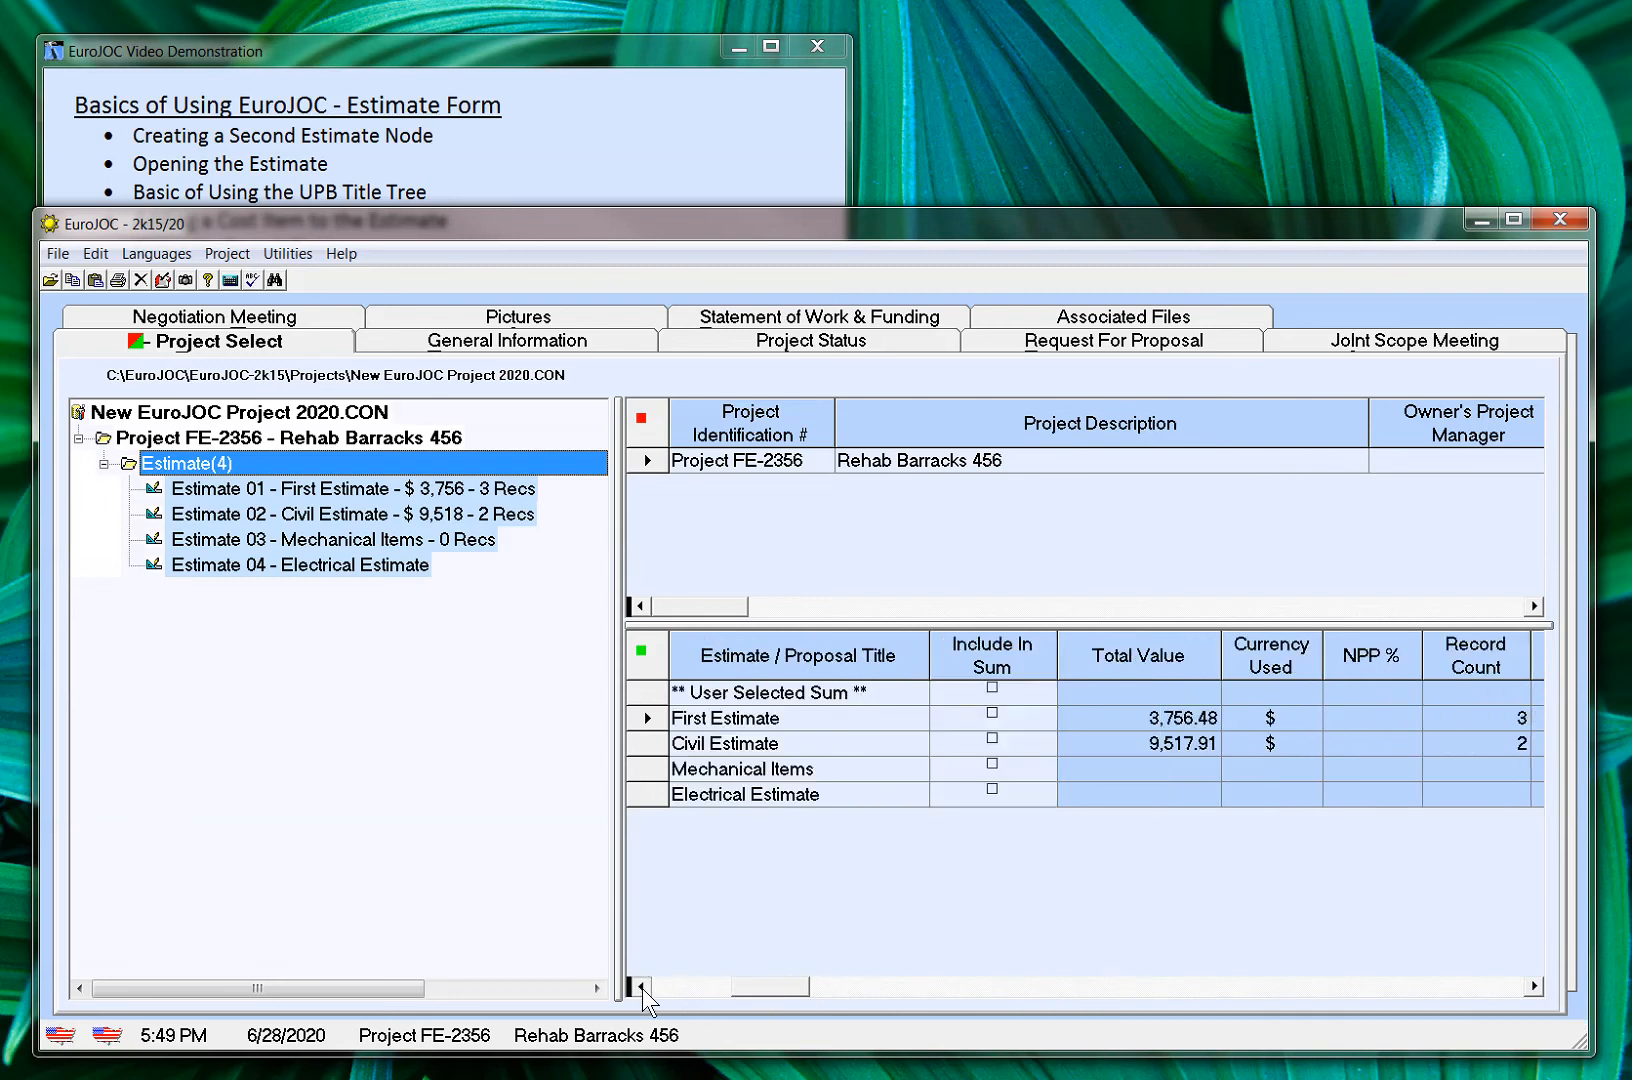
pyautogui.click(640, 986)
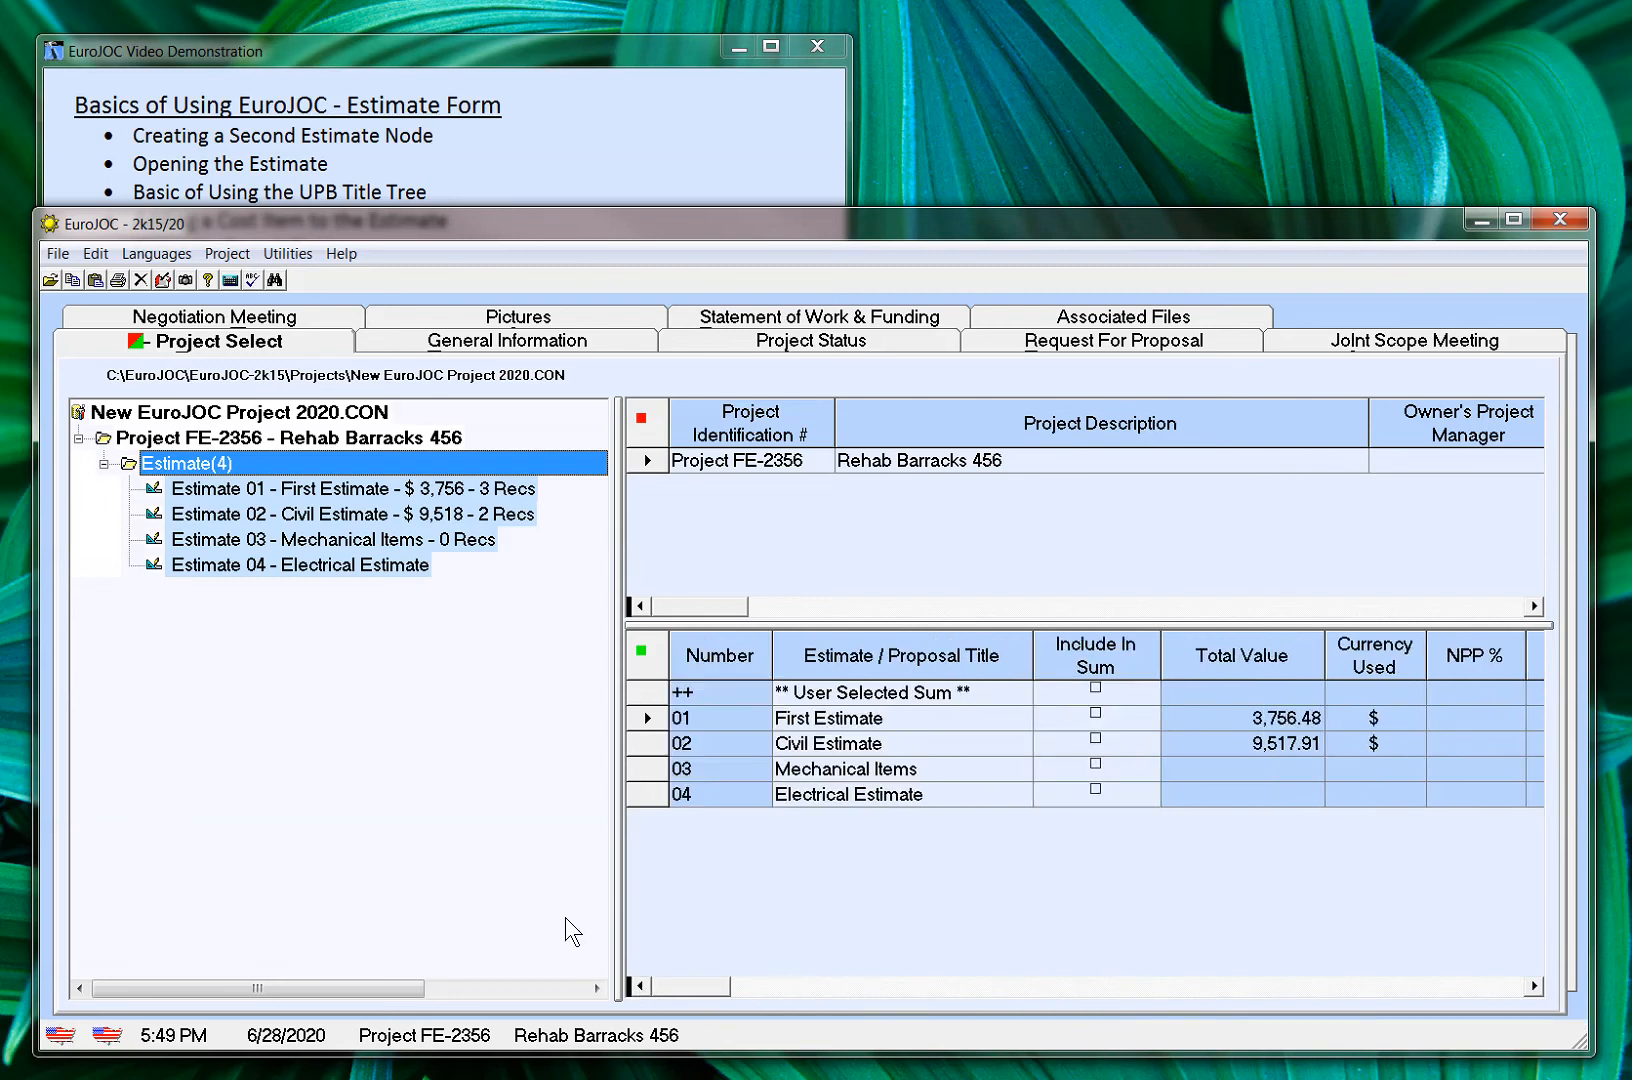
pyautogui.click(153, 569)
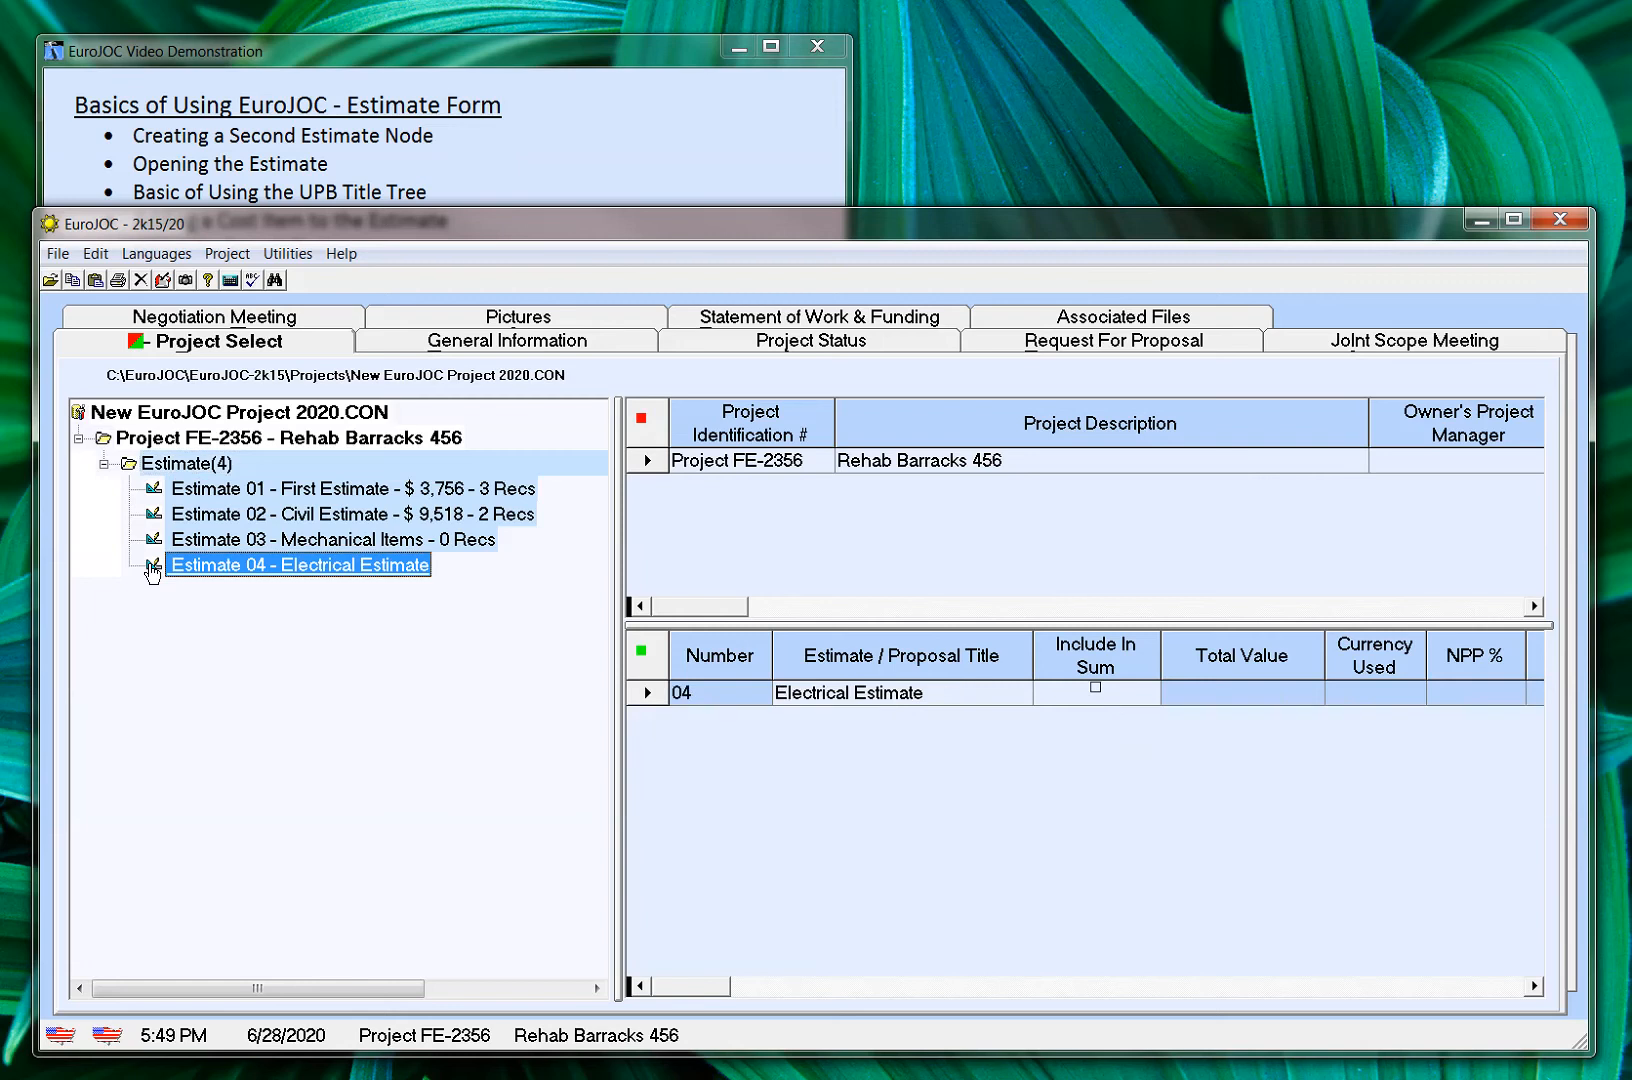
pyautogui.doubleClick(153, 569)
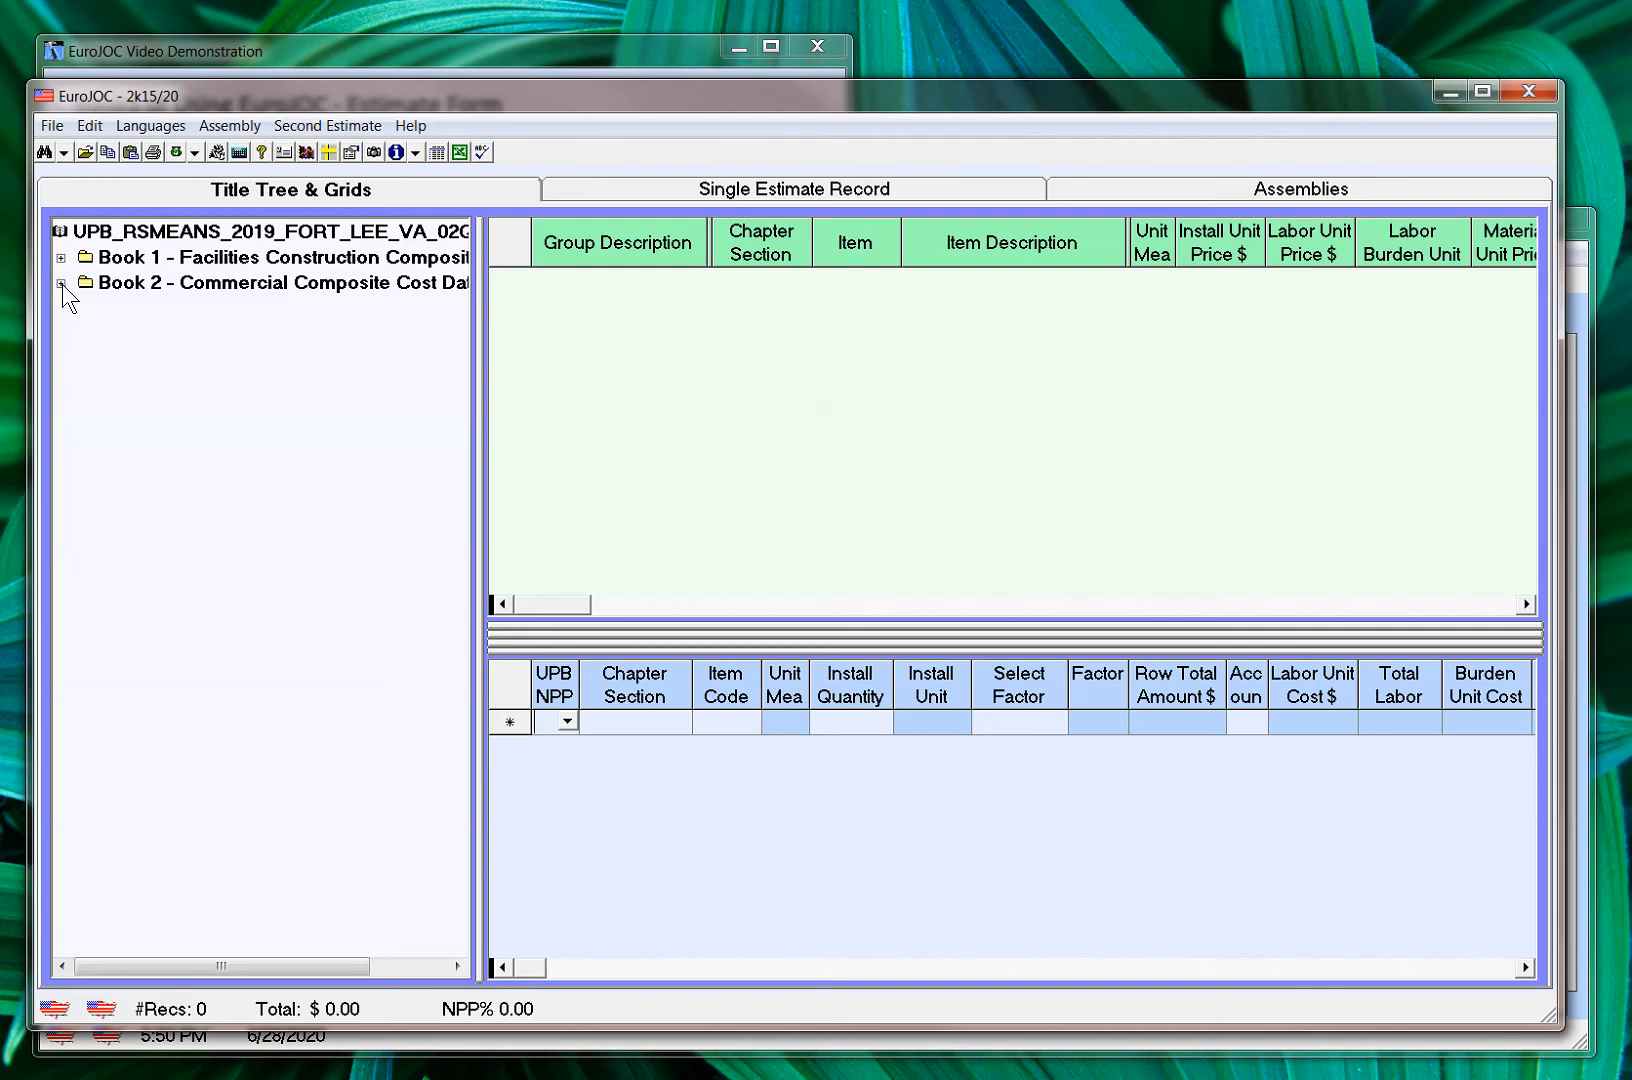
# Display the cost items of 2-26 33 19.10 Battery Units from Book 2, Div 2-26 Electrical, Section 2-26 33 Battery Equipment
pyautogui.click(62, 284)
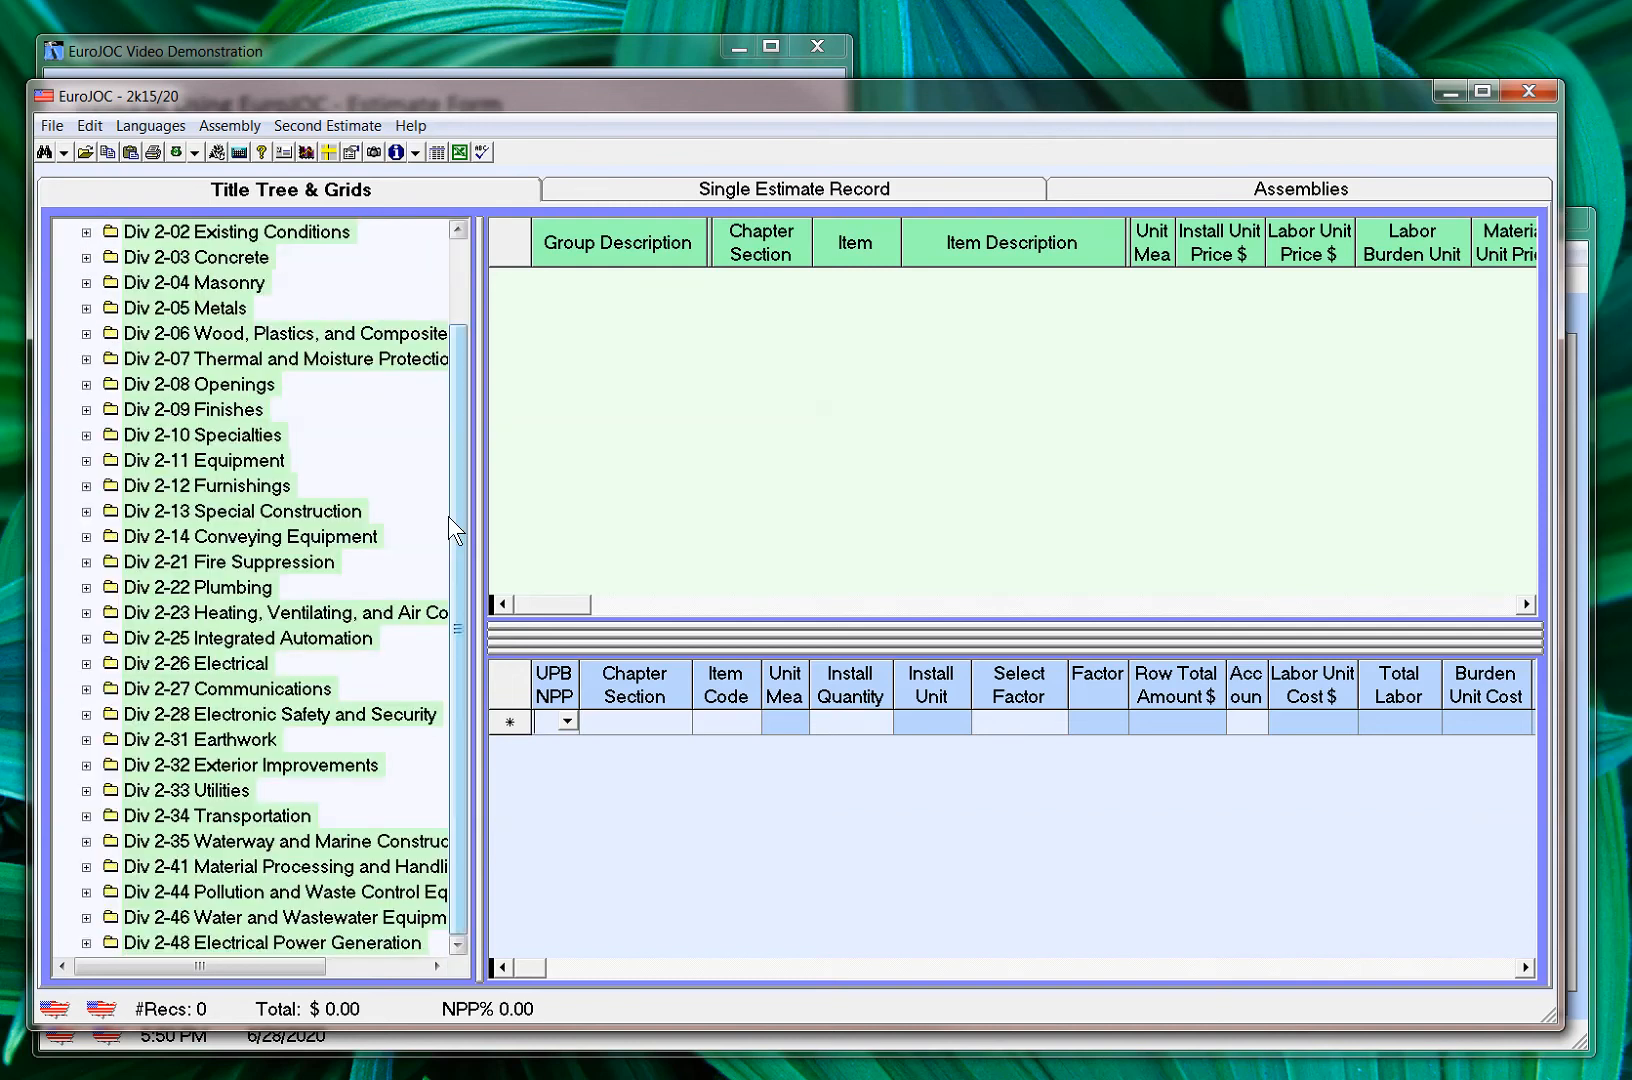
pyautogui.moveTo(459, 521); pyautogui.dragTo(472, 431)
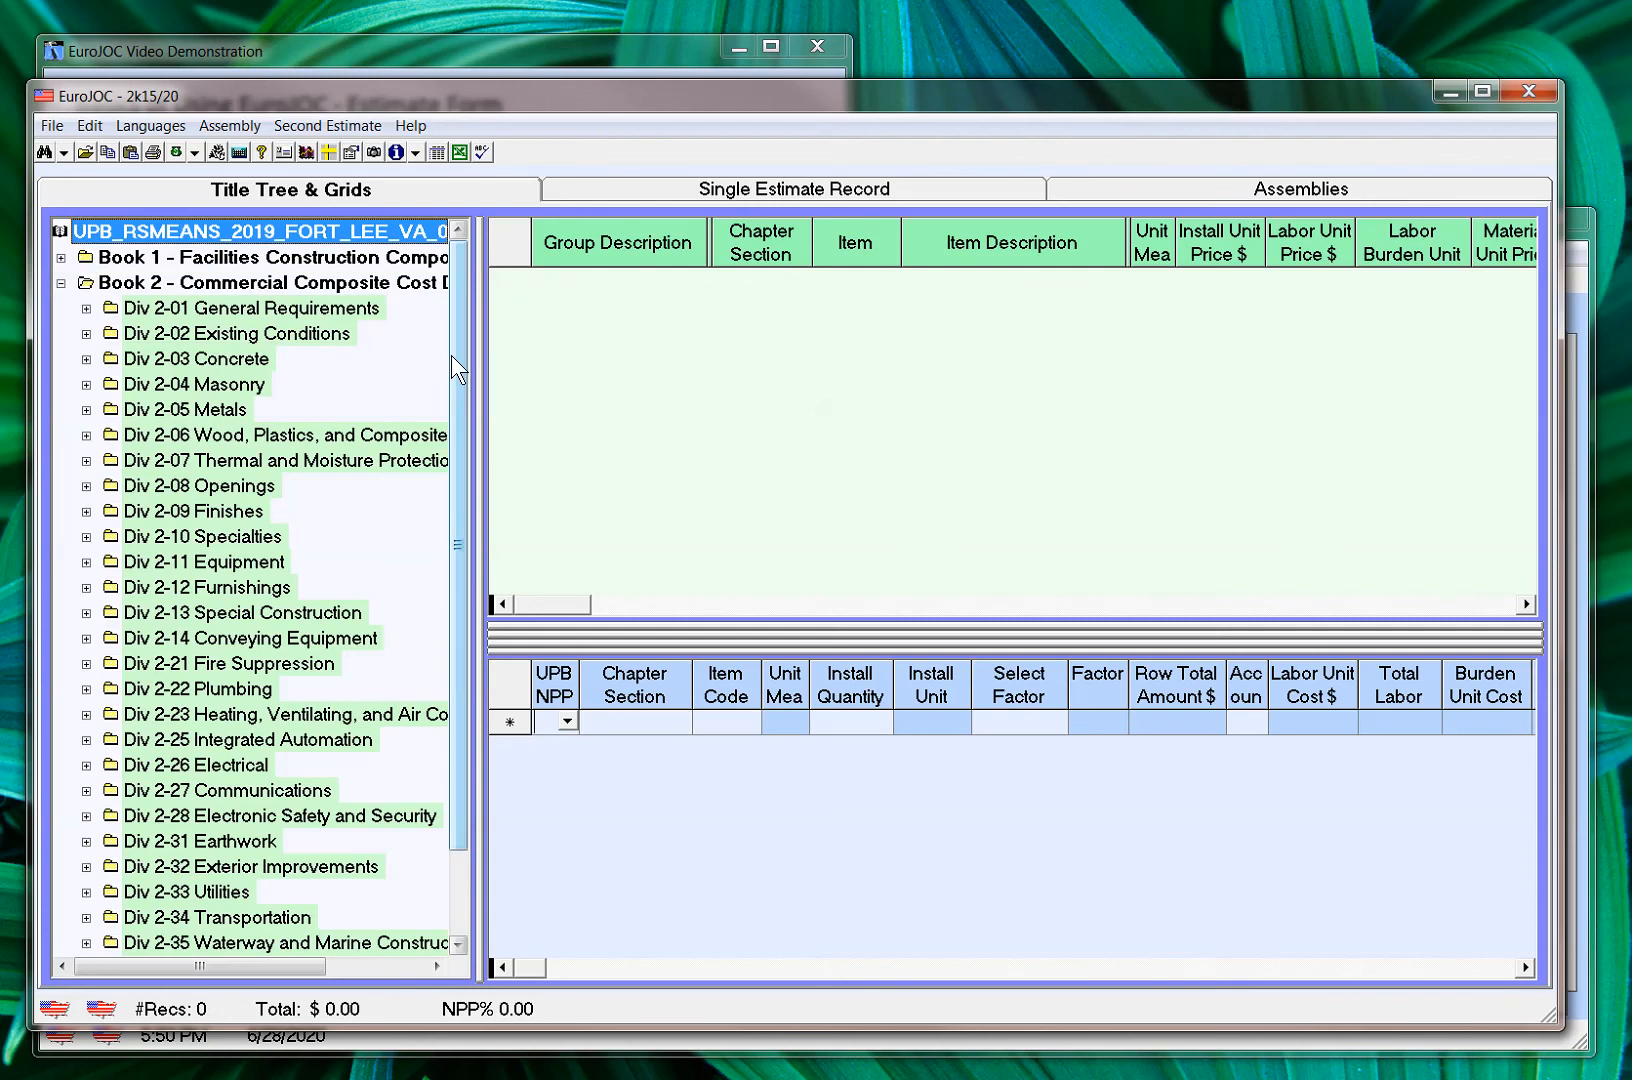
pyautogui.moveTo(451, 354); pyautogui.dragTo(439, 519)
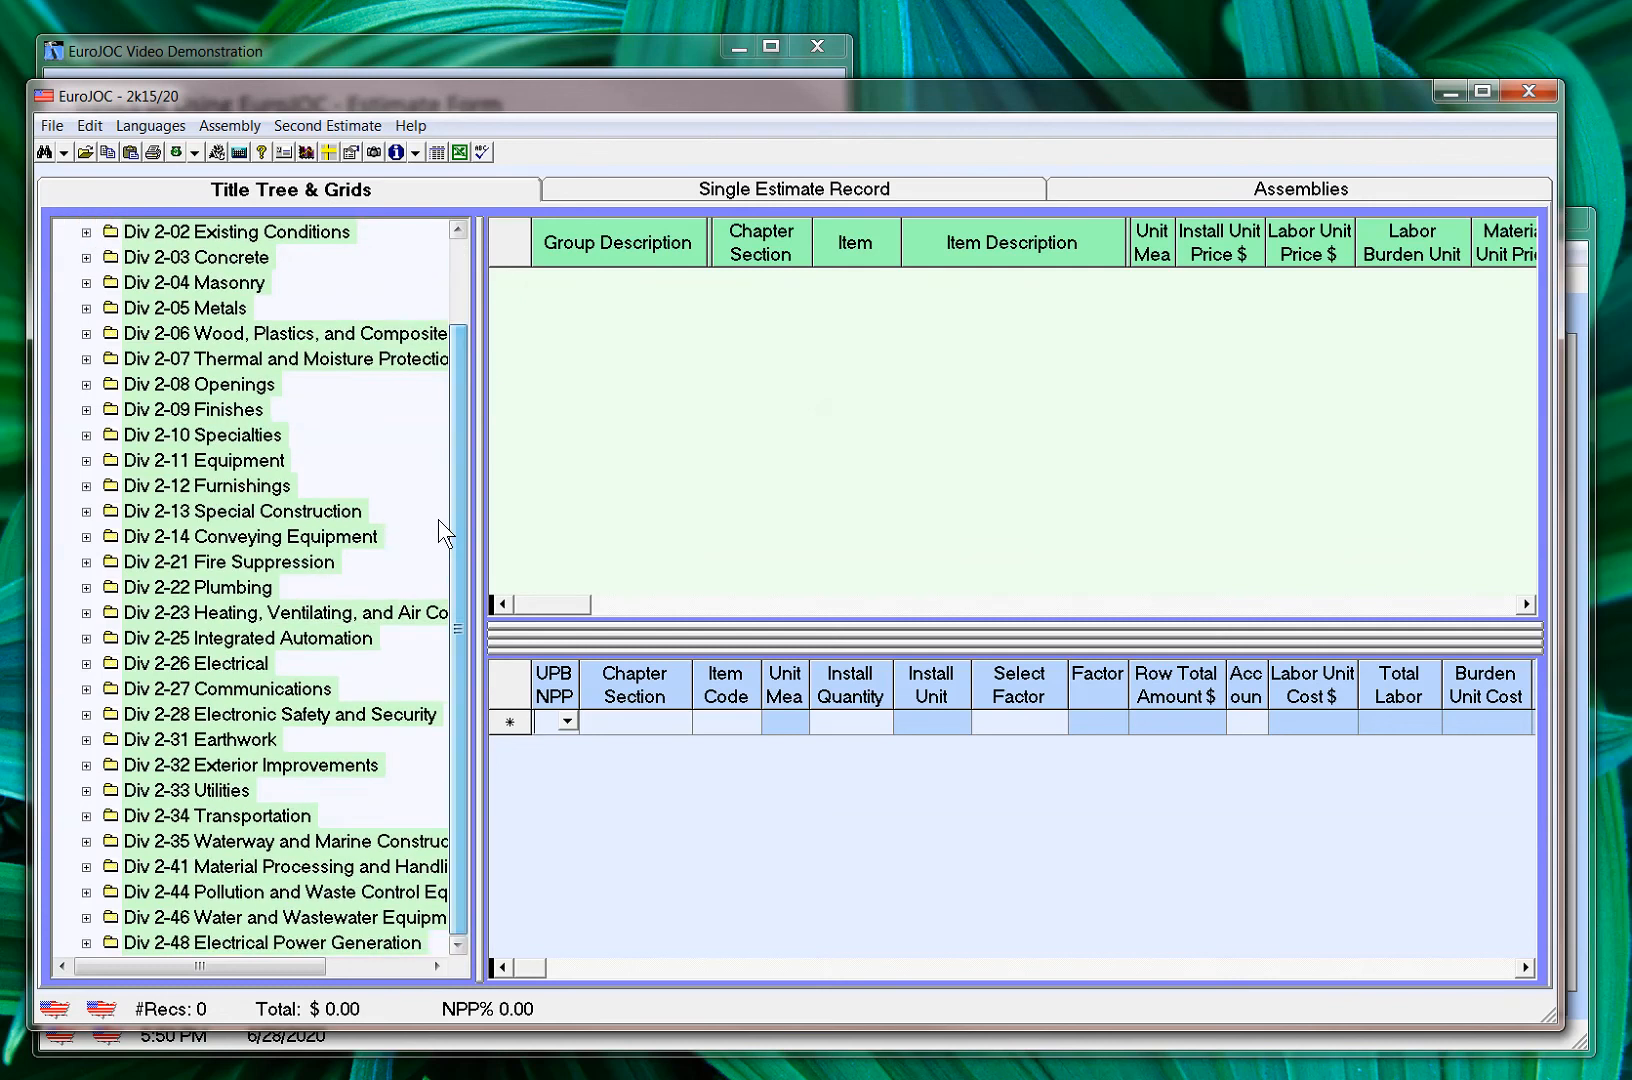
pyautogui.click(86, 664)
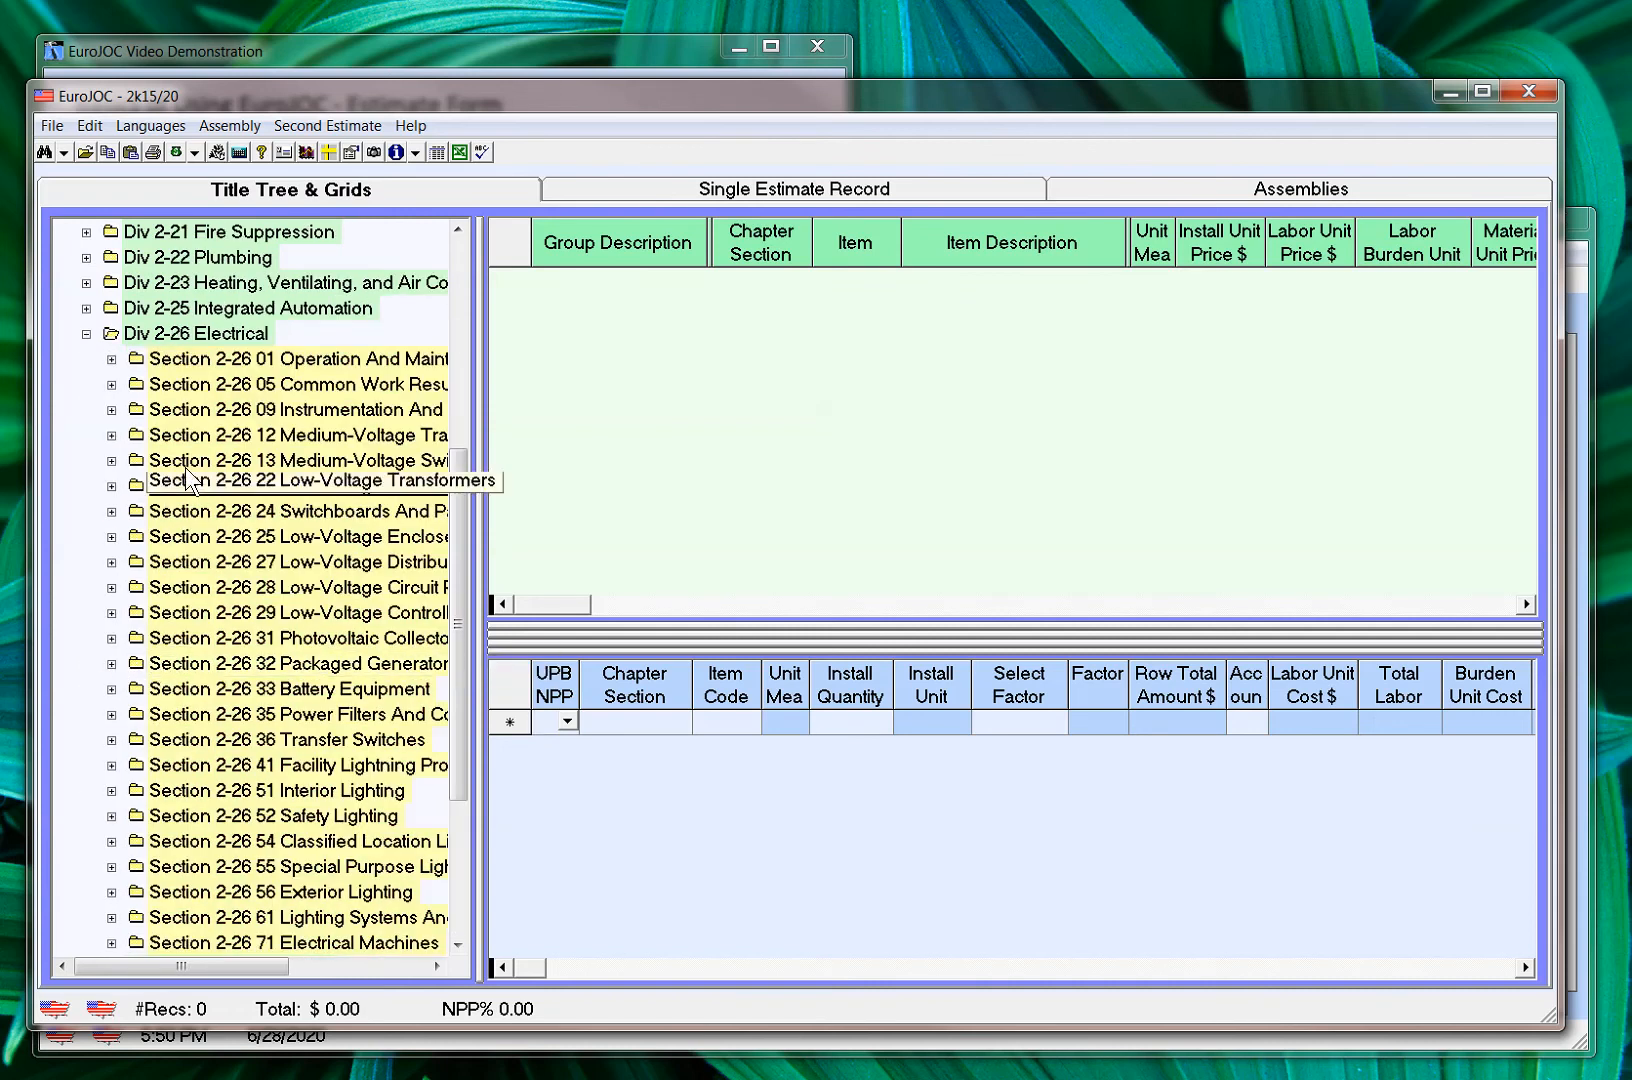
pyautogui.click(111, 689)
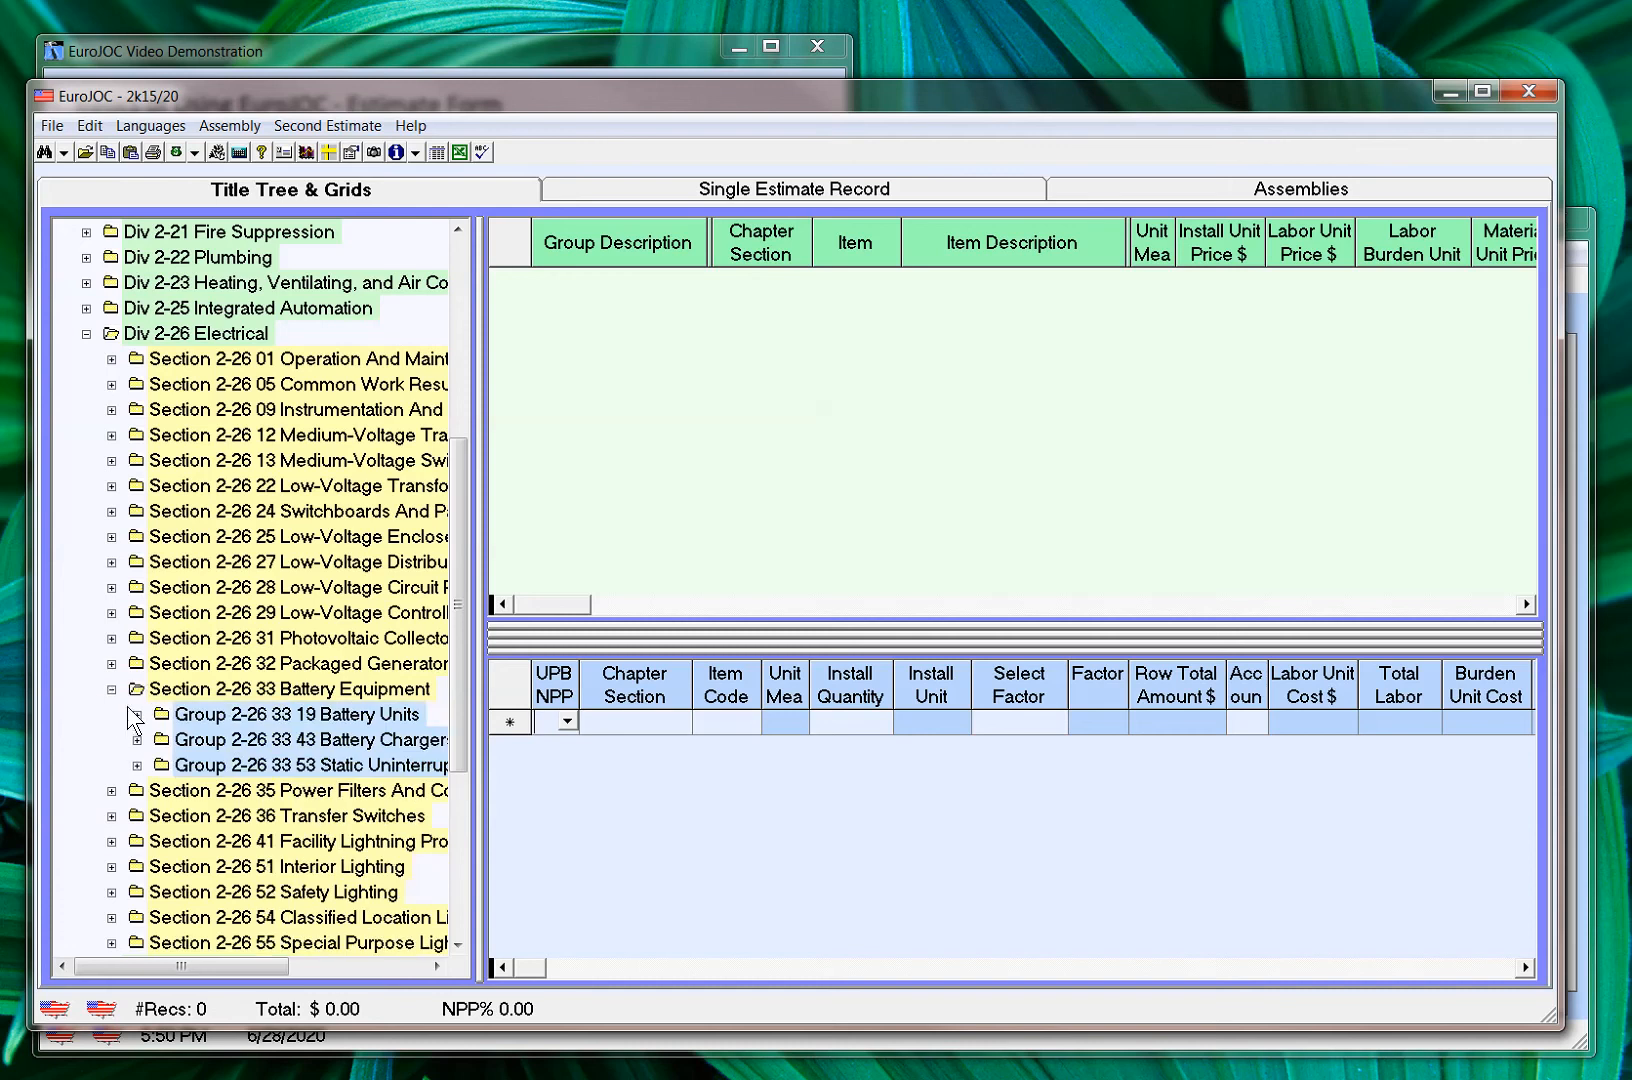
pyautogui.click(138, 715)
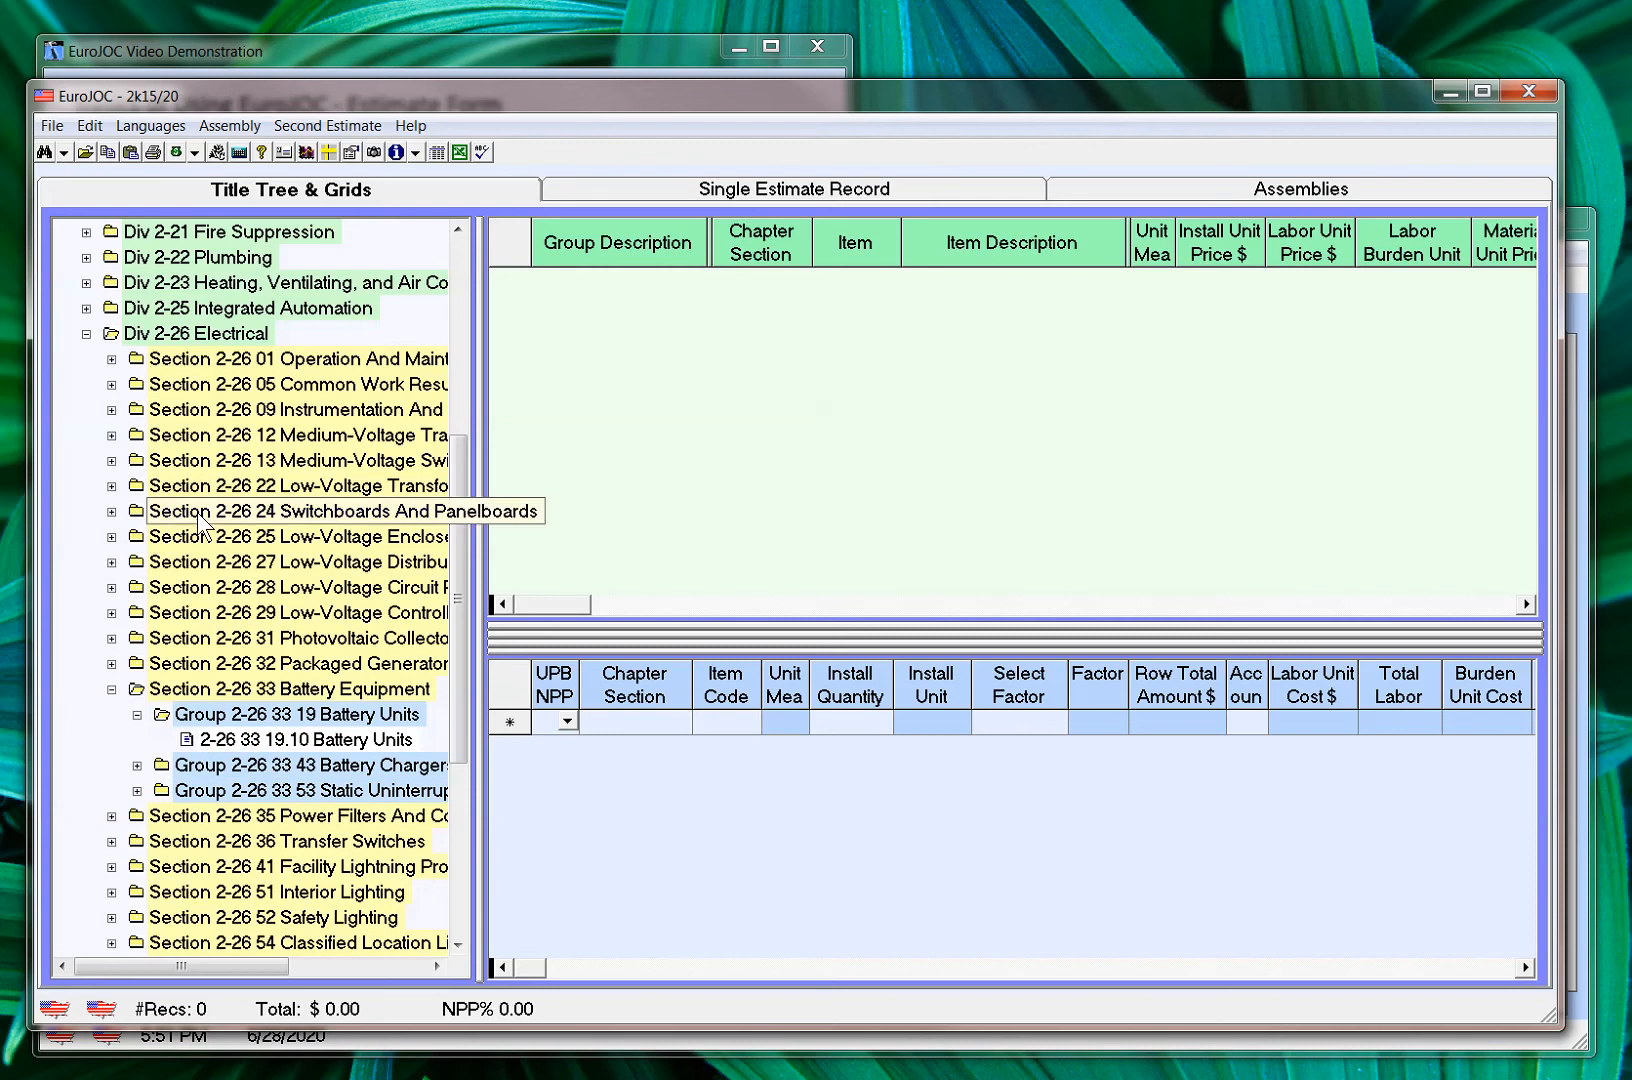
pyautogui.click(187, 740)
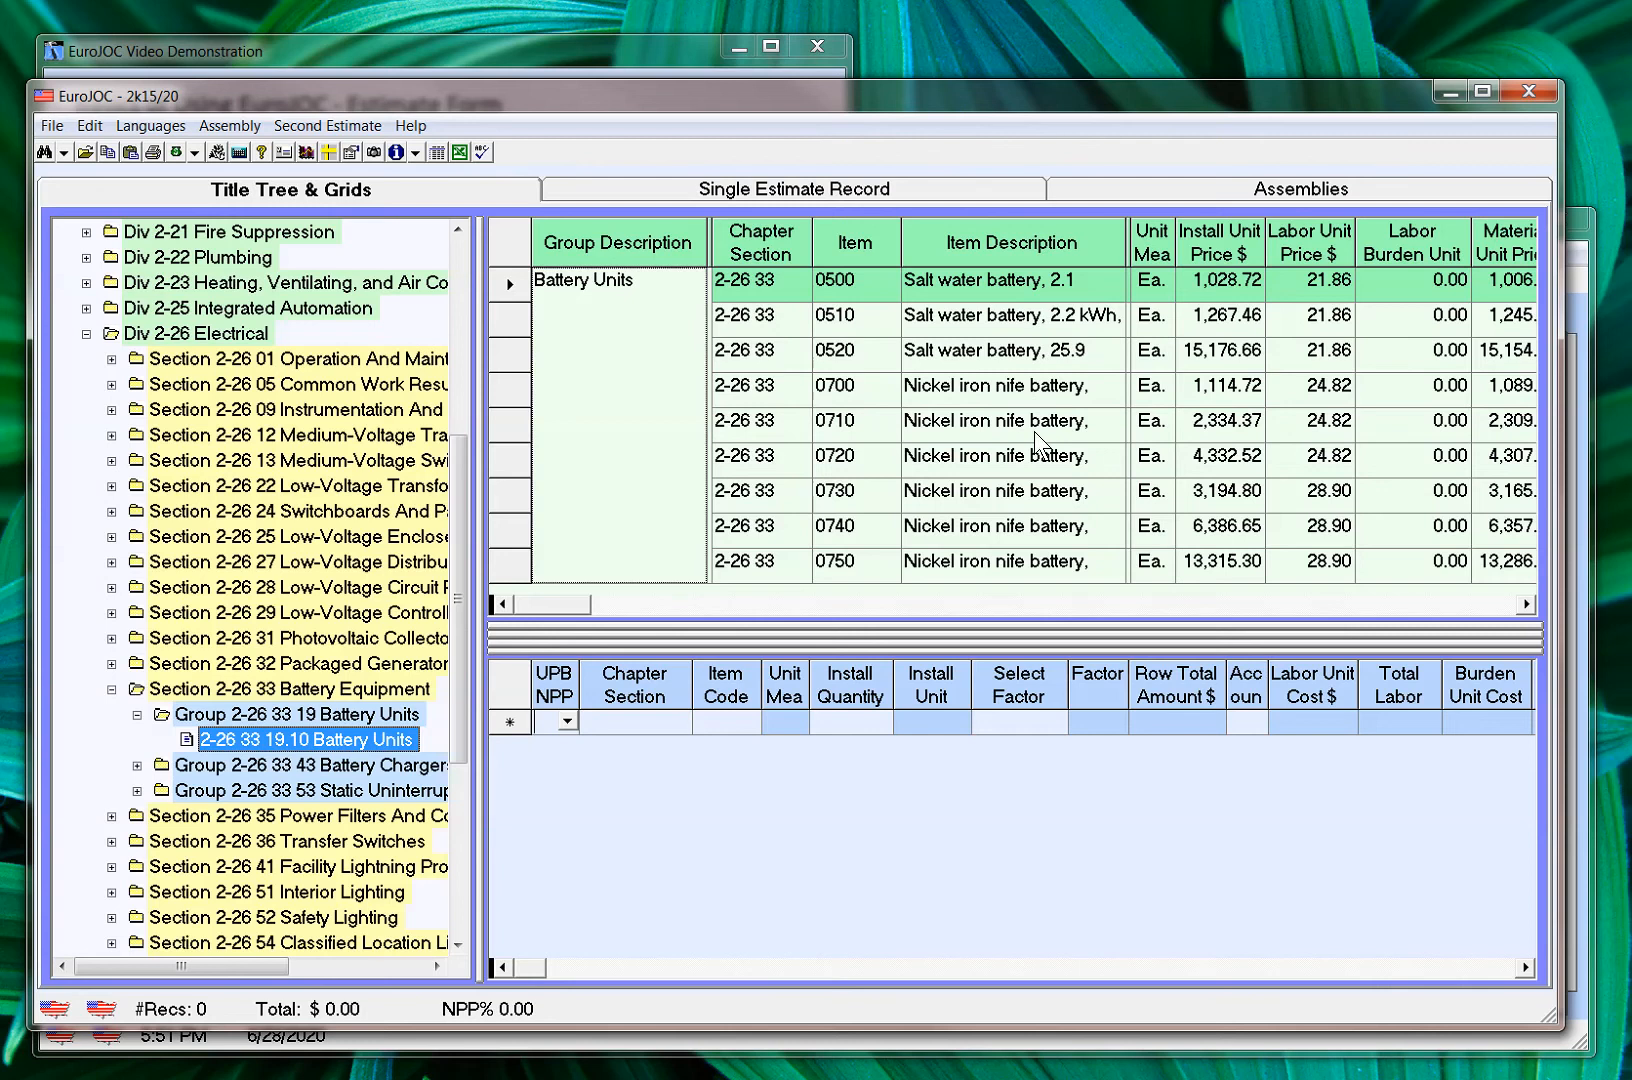
# Add nickel iron nife battery item 0700 to the estimate with an install quantity of 12
pyautogui.click(876, 391)
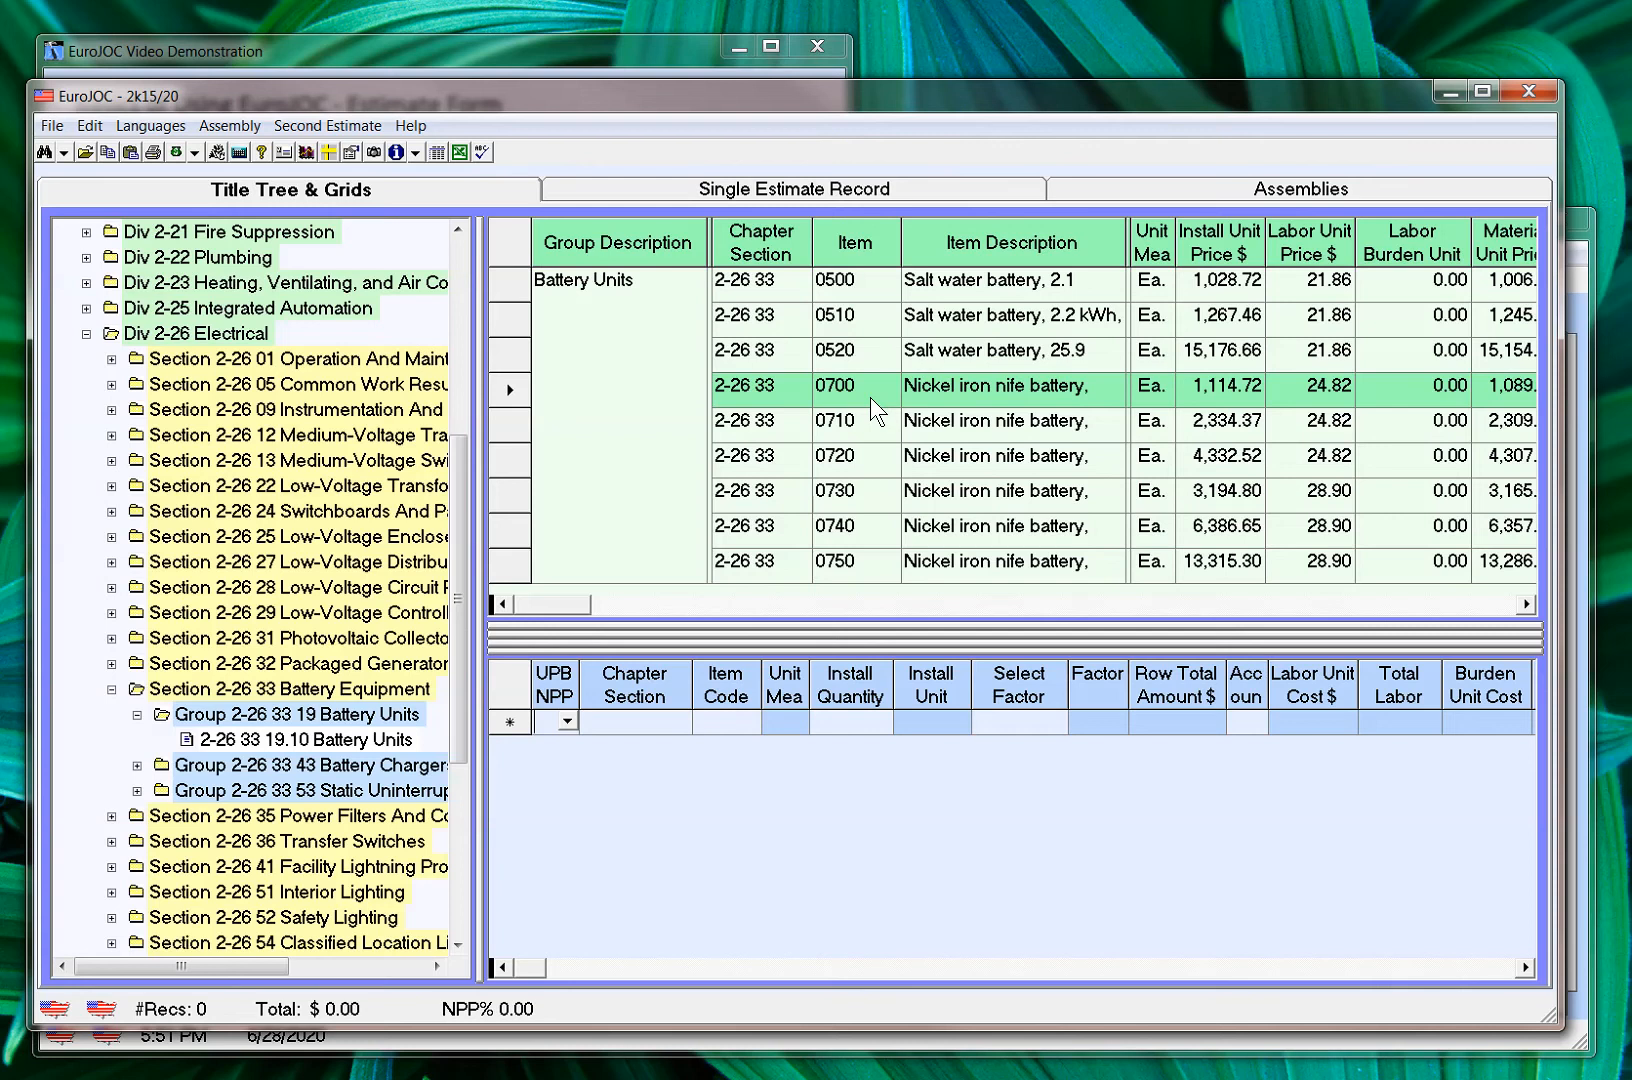
pyautogui.moveTo(870, 397); pyautogui.dragTo(840, 732)
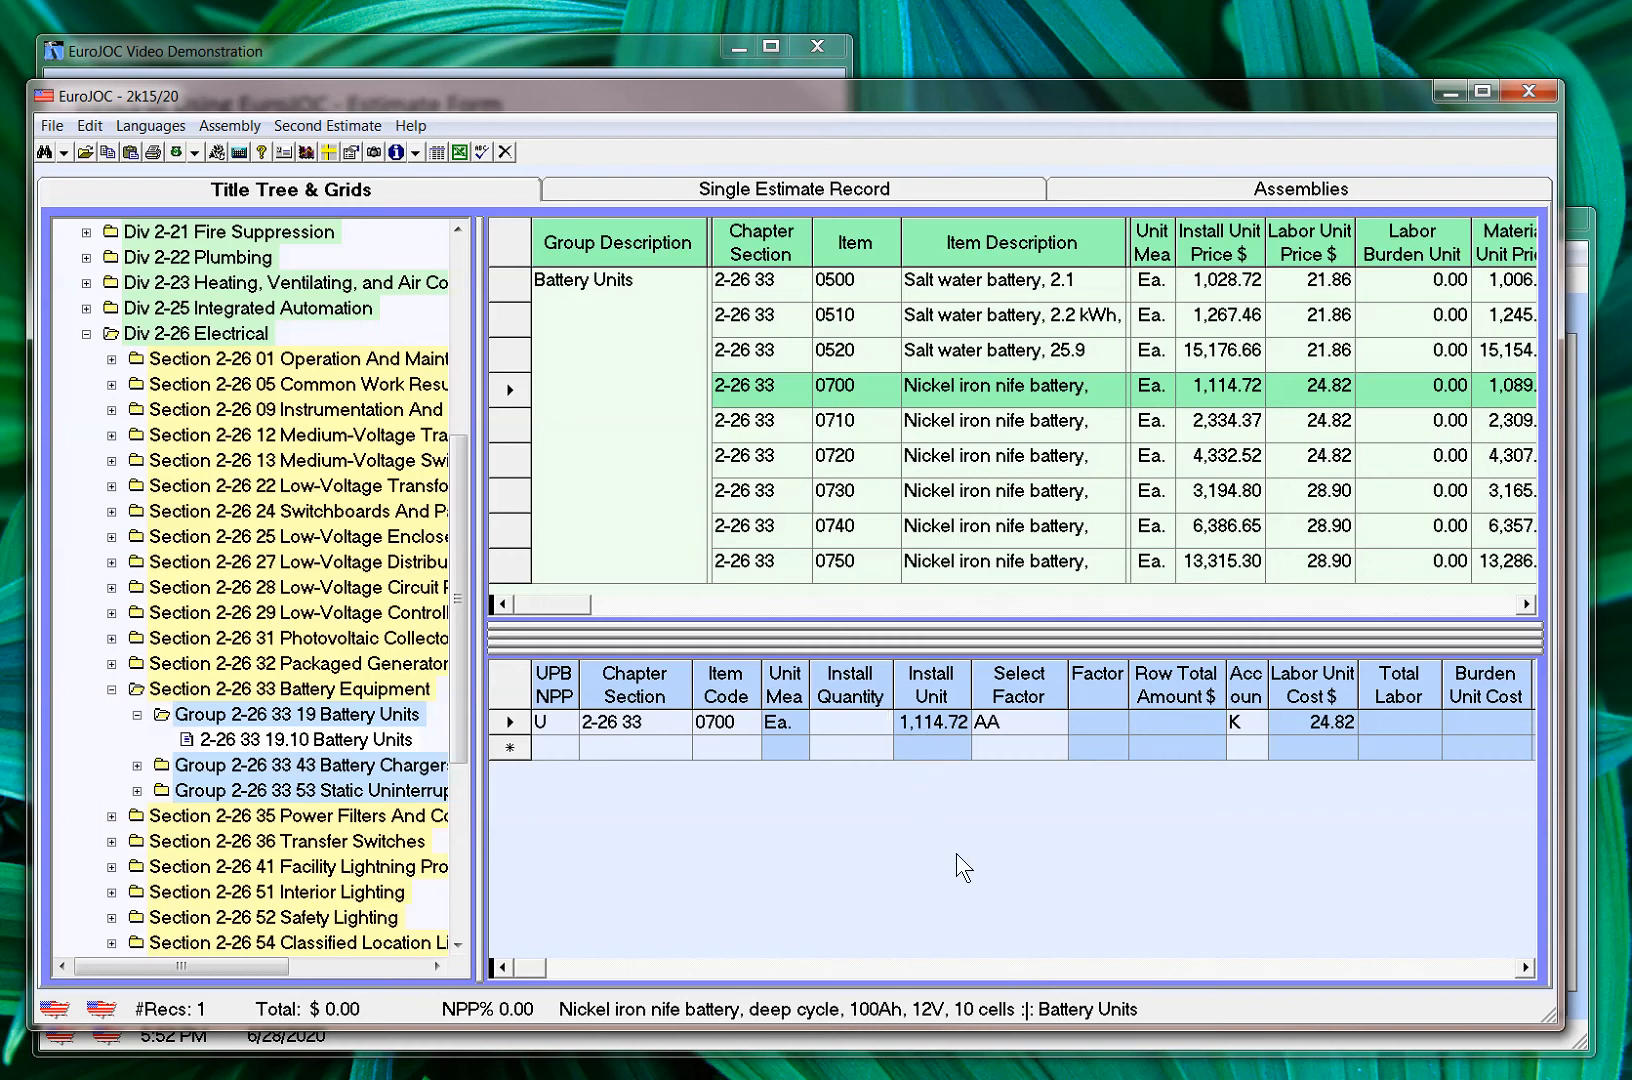
pyautogui.write('12')
pyautogui.press('Tab')
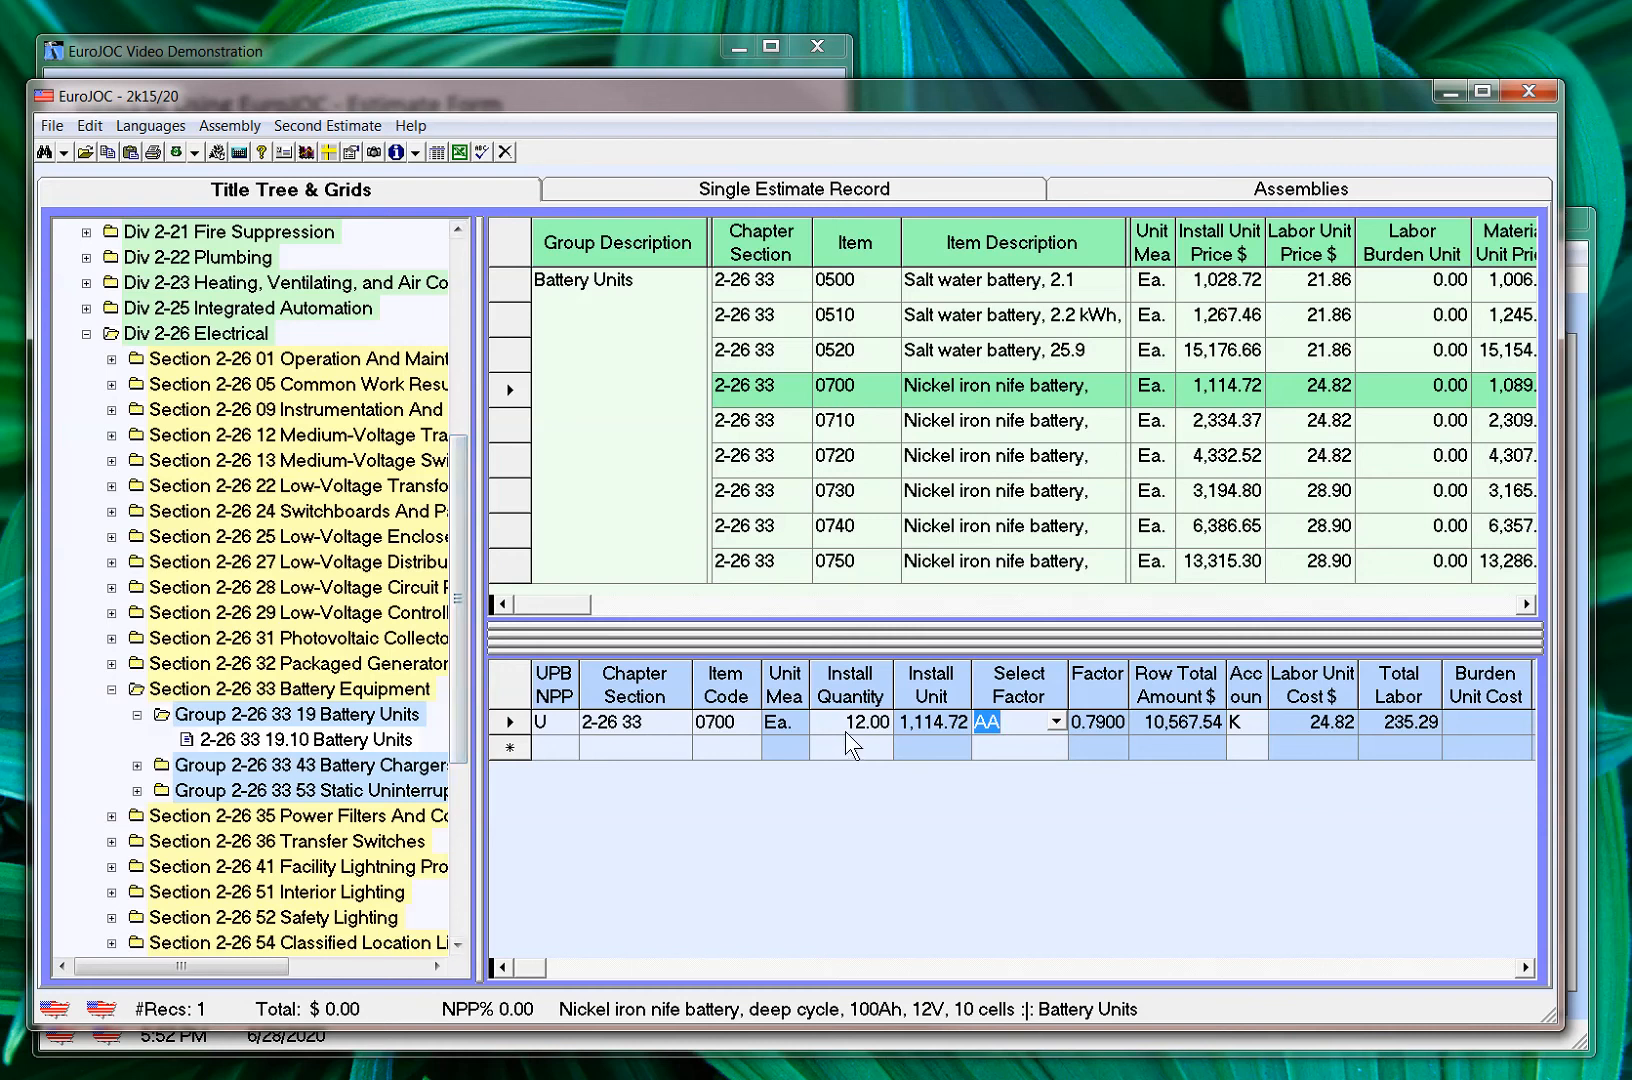
# Use factor AA - Normal Working Hours and account K - Repair / Maintenance for the battery estimate row
pyautogui.click(1056, 721)
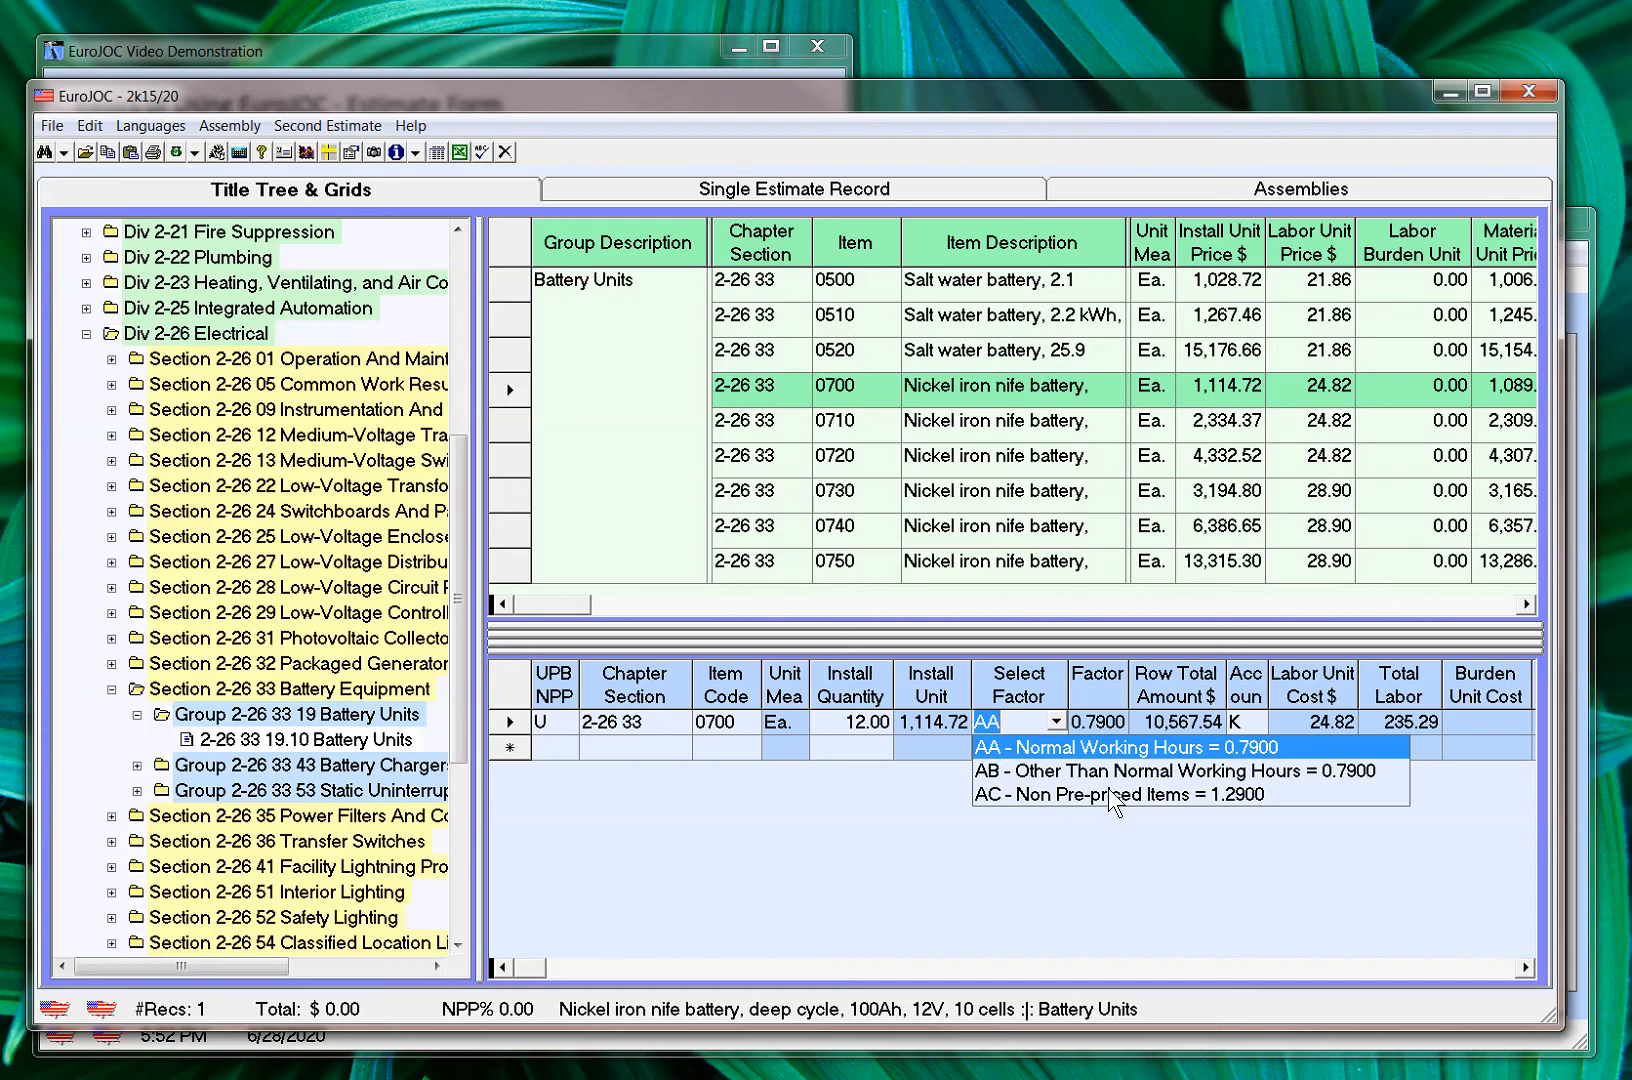
pyautogui.click(1021, 746)
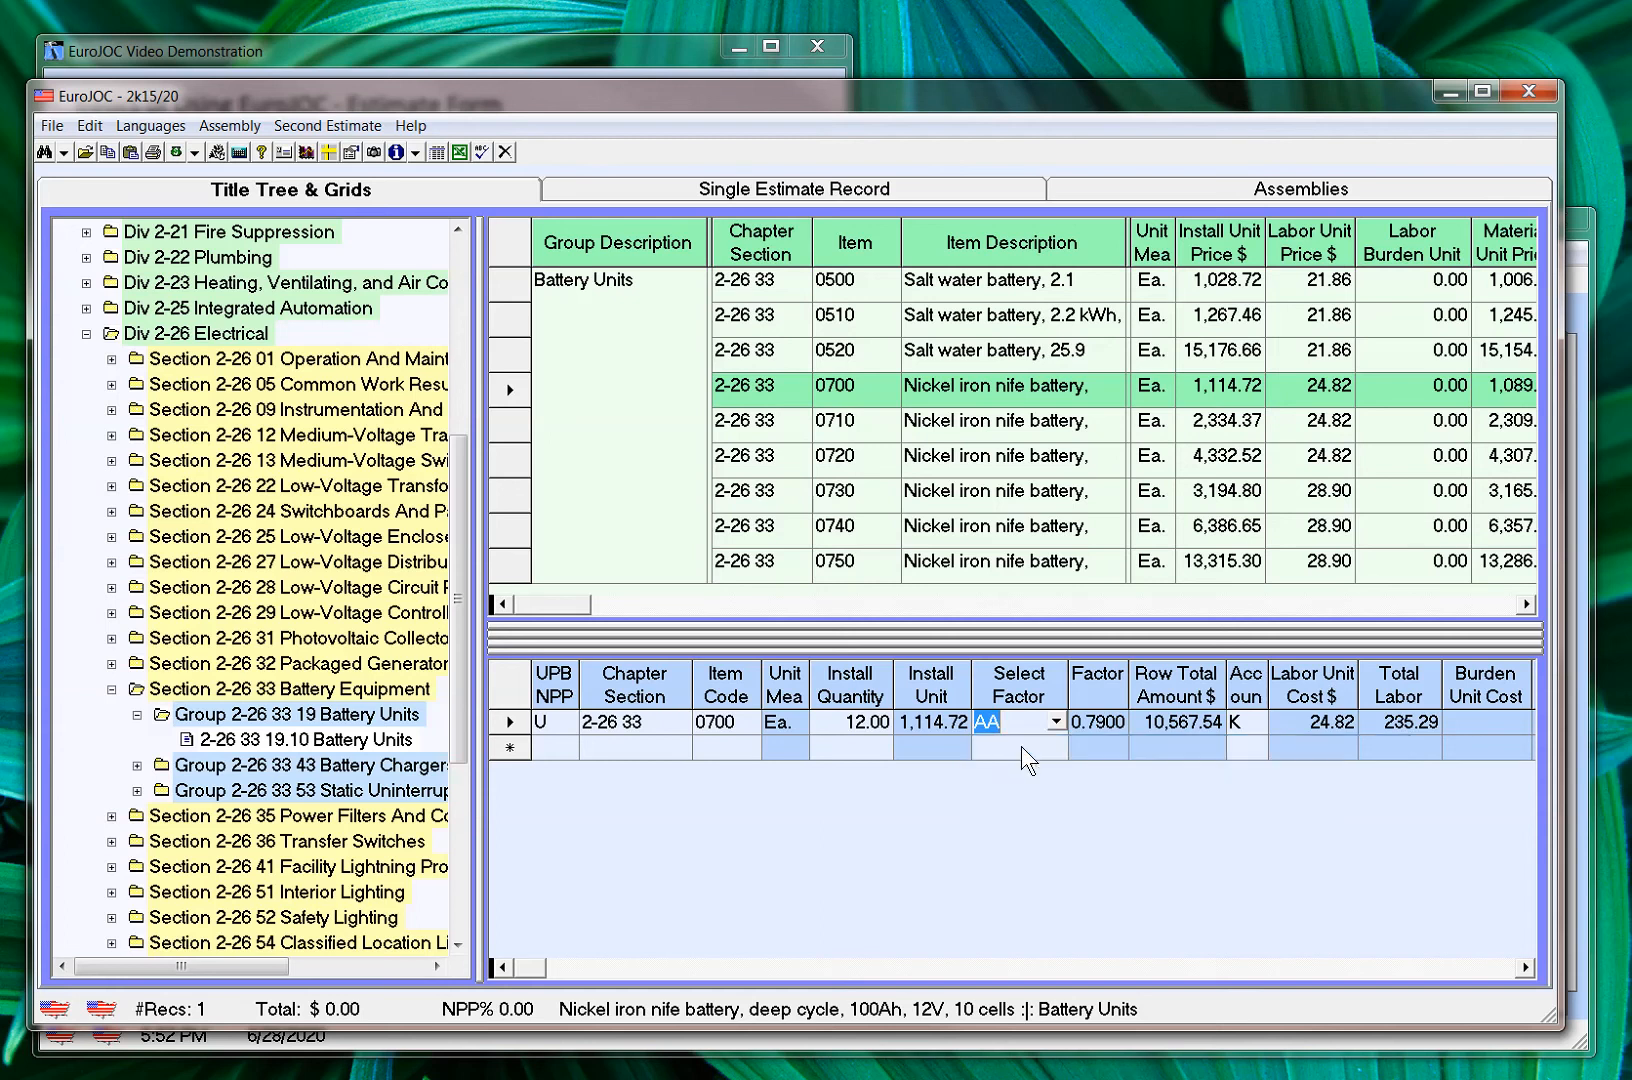
pyautogui.click(1105, 720)
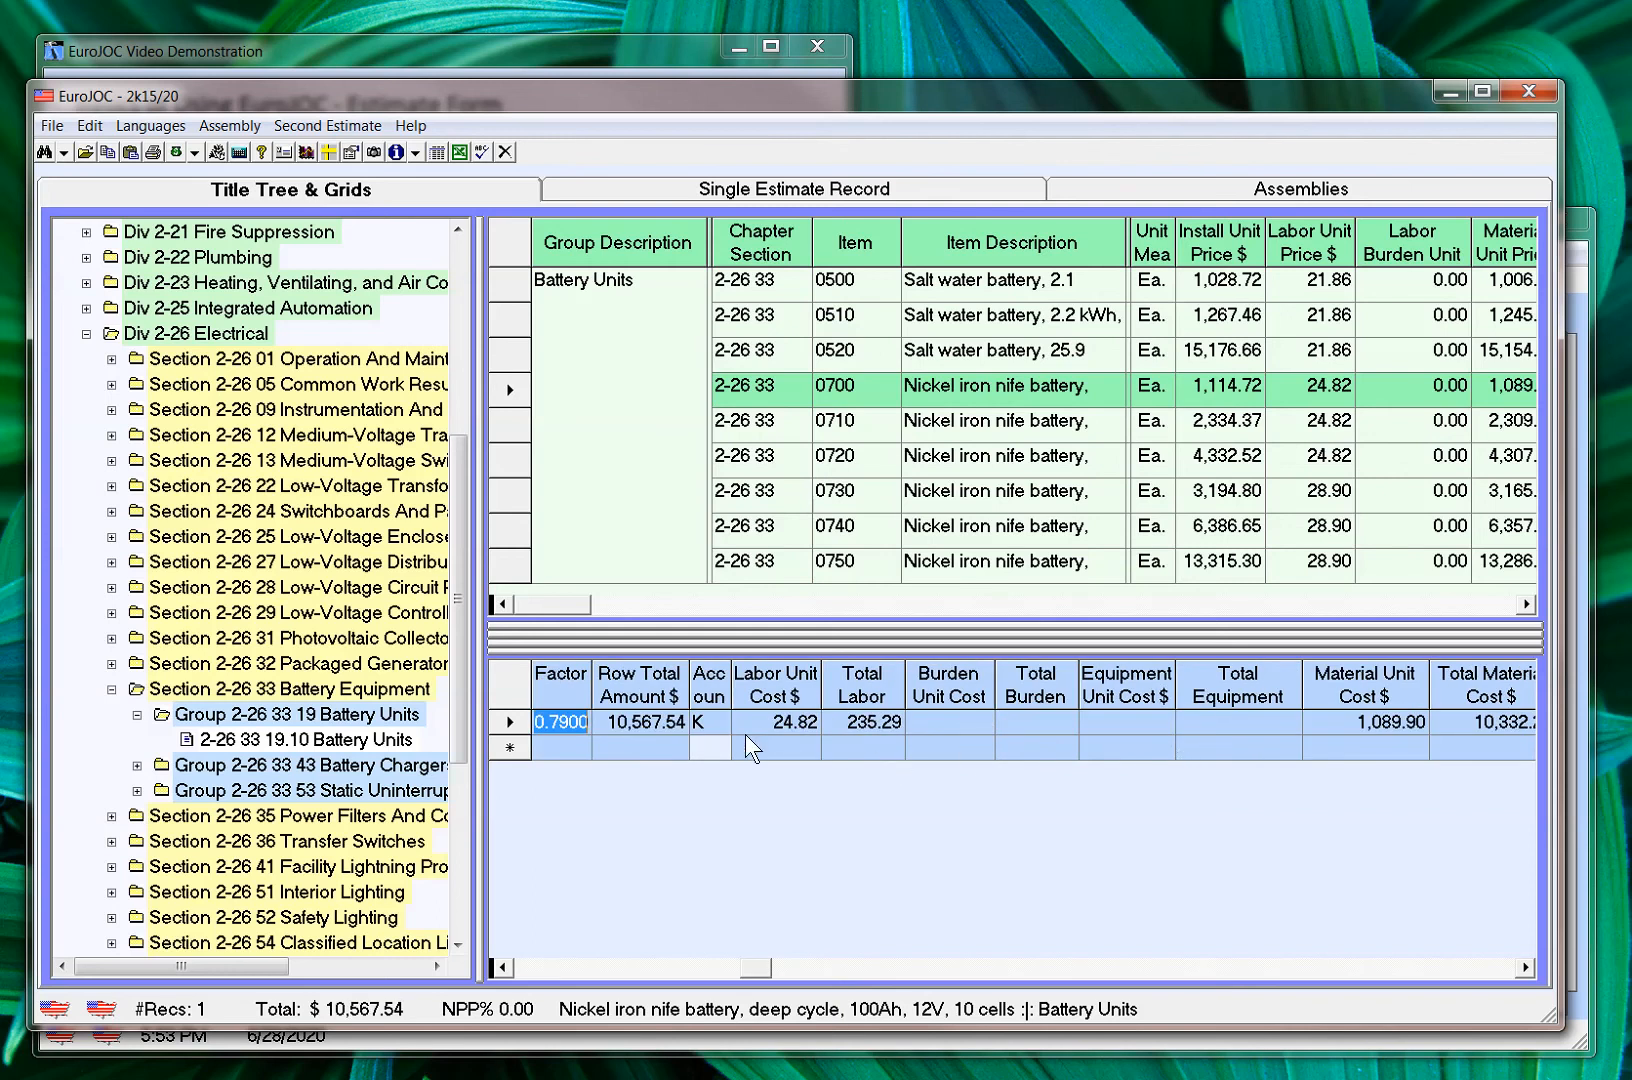
pyautogui.click(712, 718)
pyautogui.click(719, 721)
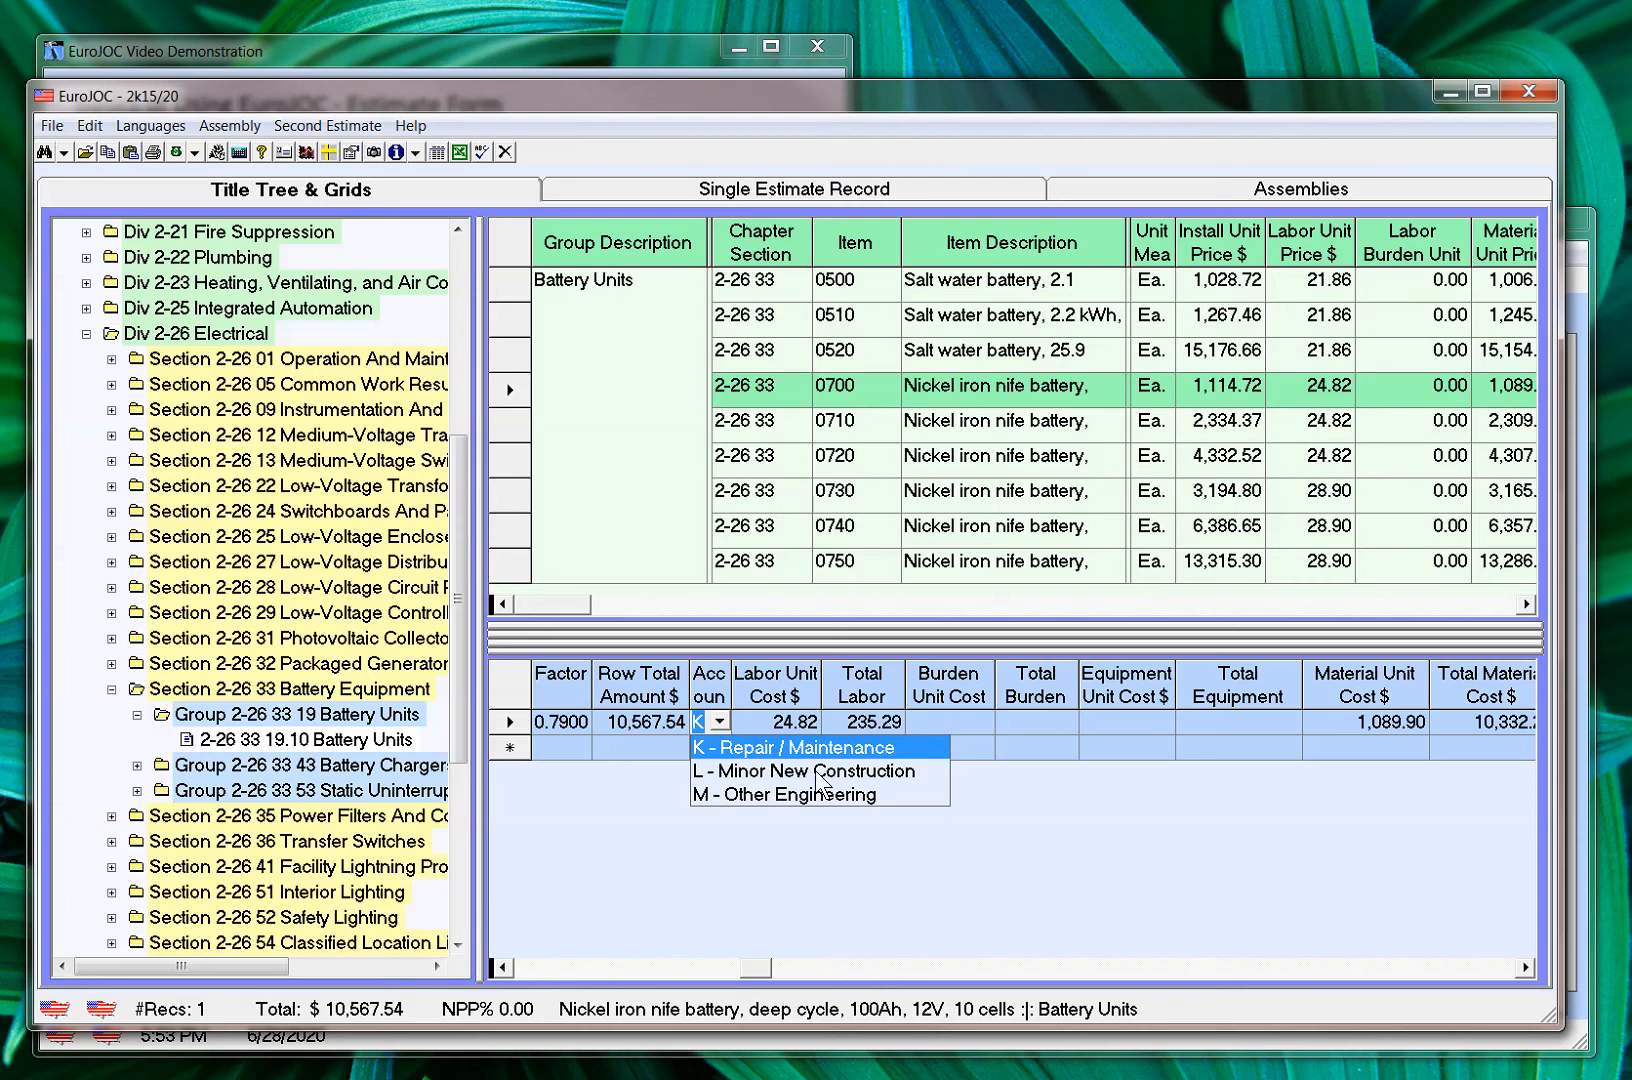
pyautogui.click(935, 716)
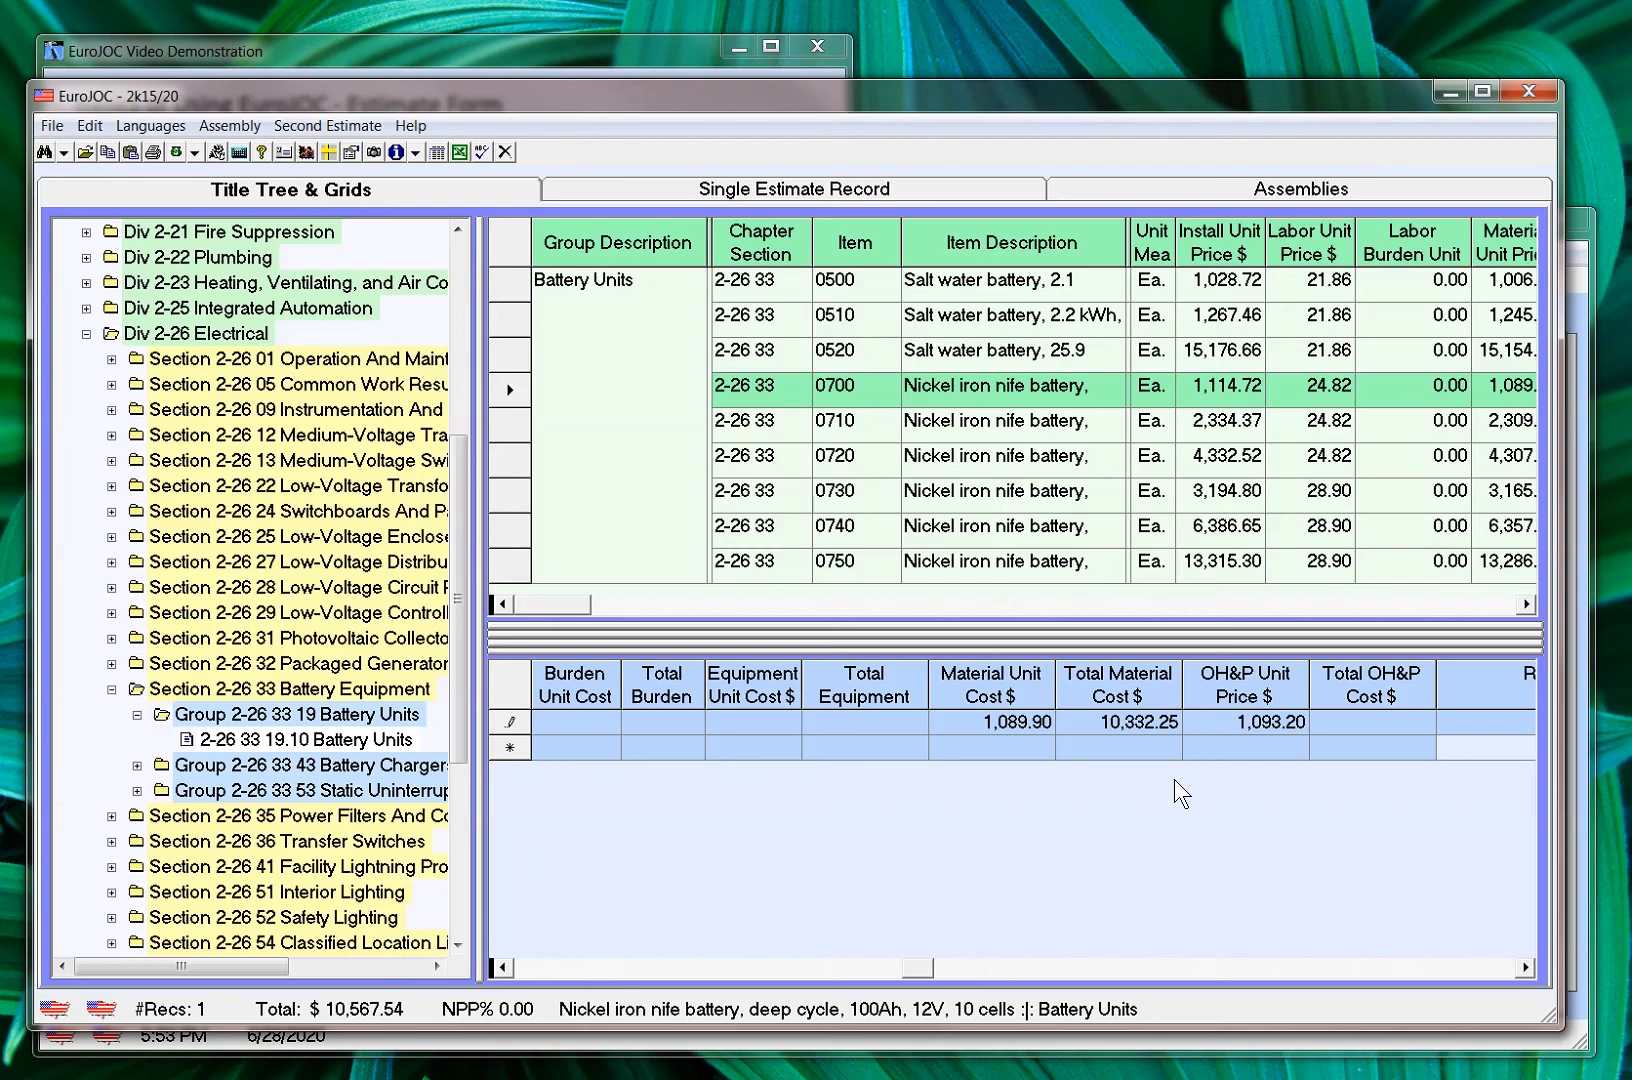
# Enter "Power Gen Plant" as the remark on the battery estimate row
pyautogui.press('Tab')
pyautogui.press('Tab')
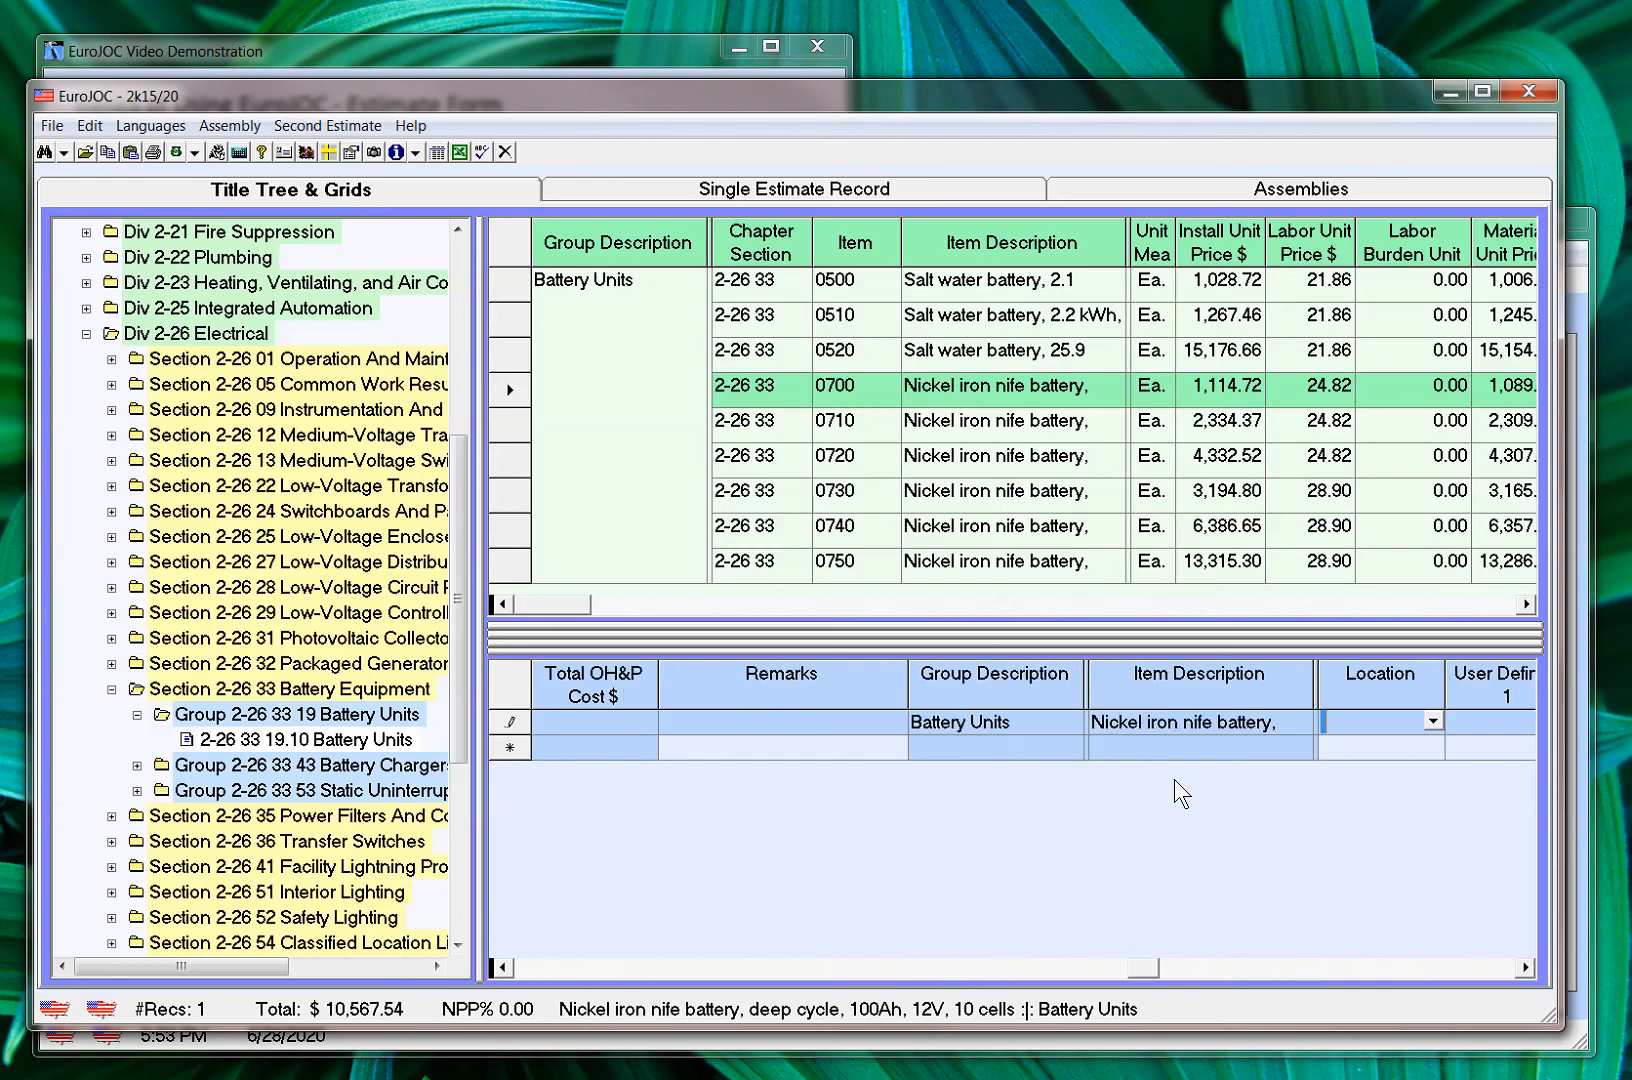
pyautogui.press('Left')
pyautogui.press('Left')
pyautogui.press('Left')
pyautogui.press('Left')
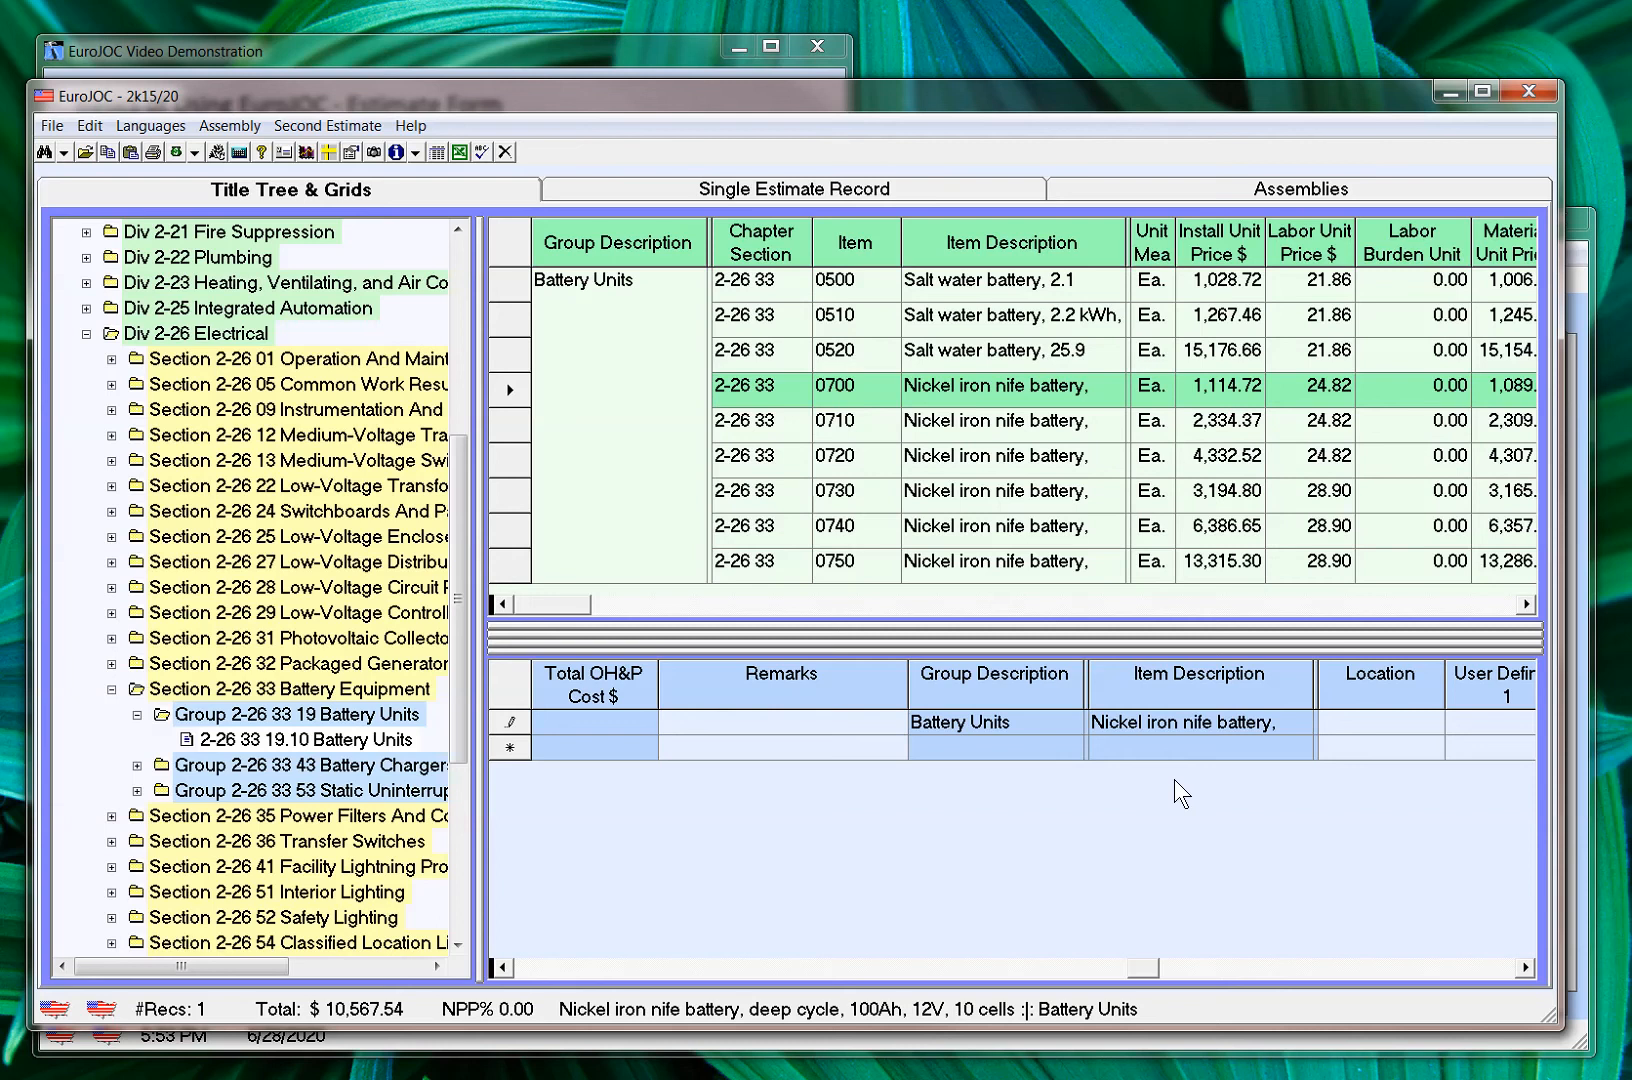
pyautogui.write('Power Gen Plant')
pyautogui.press('Tab')
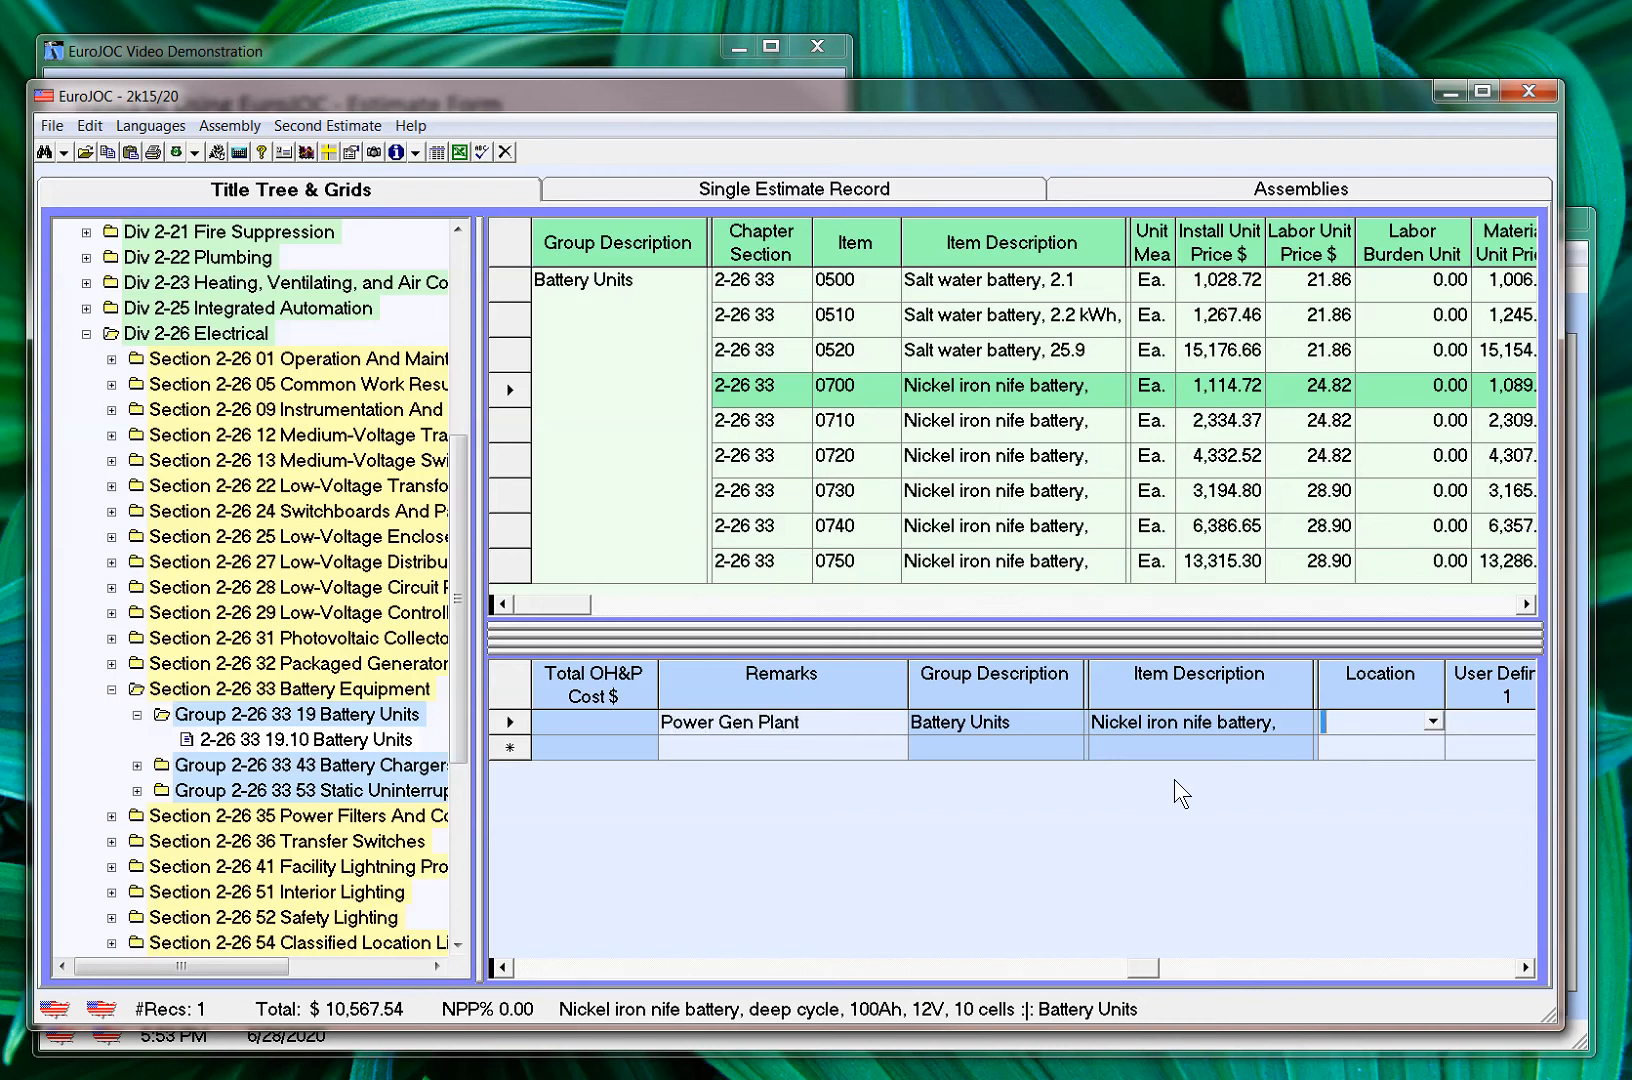
# Set the battery row's location to "Gen Plant" and User Defined 1 to "1st Lvl", leaving User Defined 2 blank
pyautogui.click(1525, 967)
pyautogui.click(1525, 967)
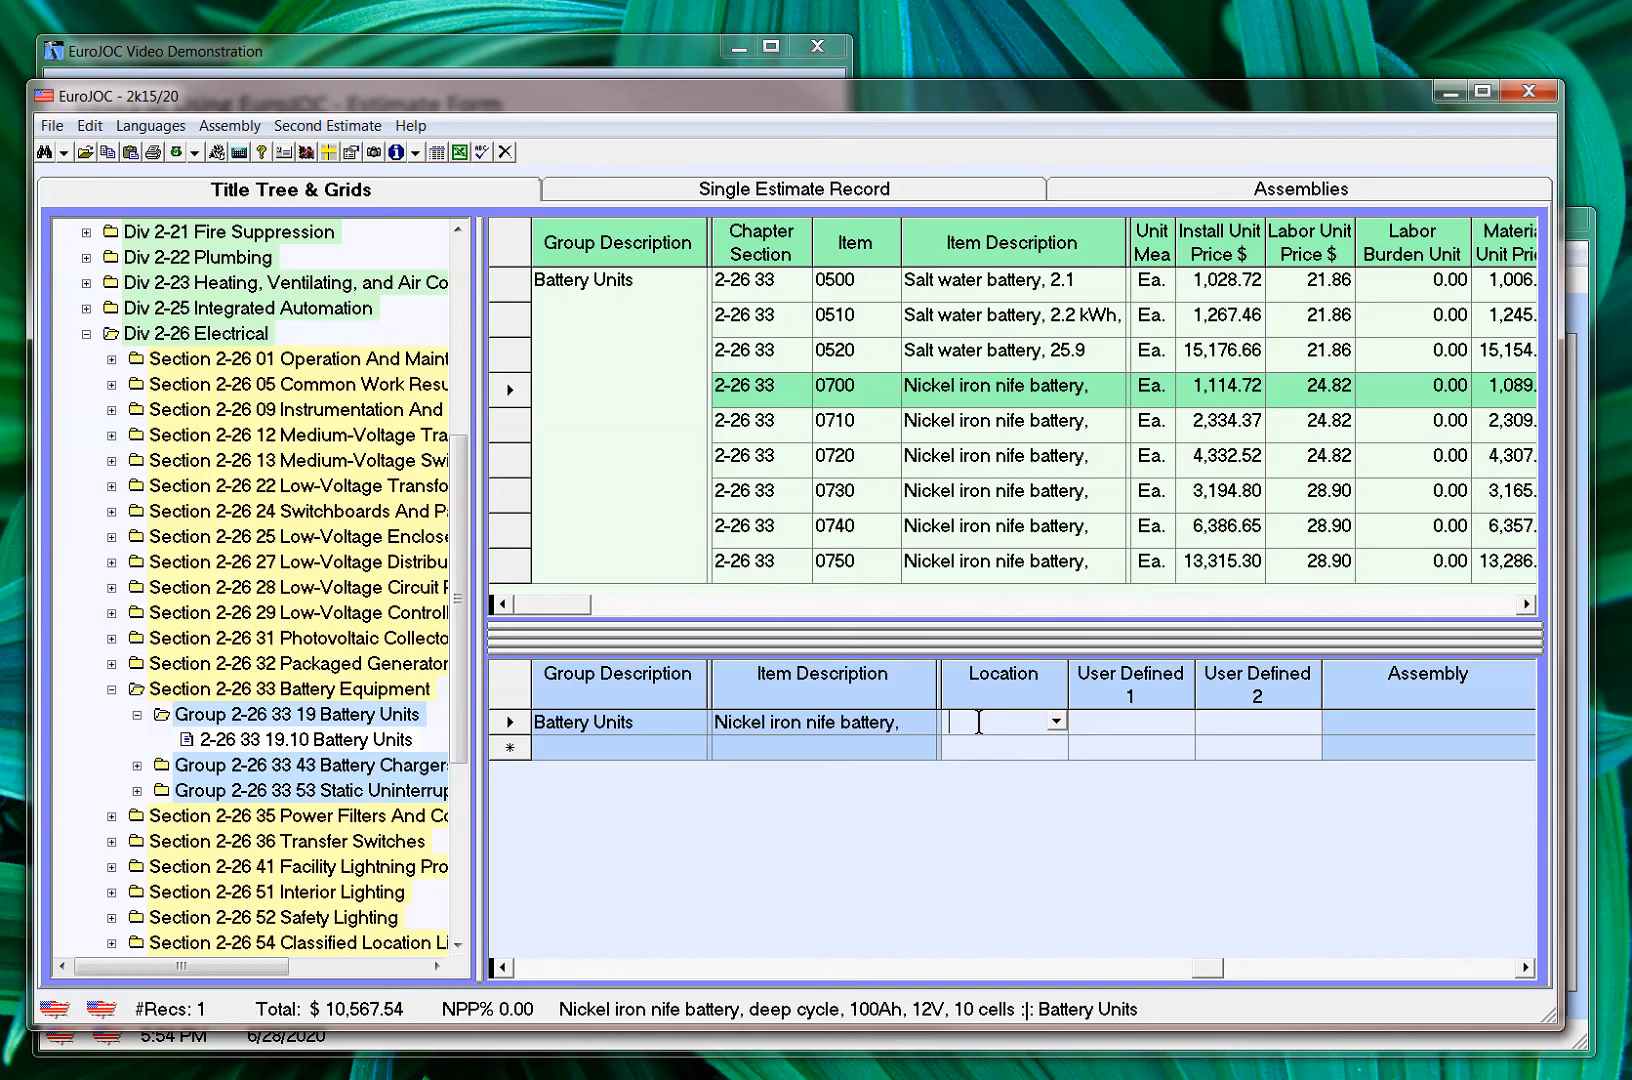
pyautogui.write('Gen Plant')
pyautogui.press('Tab')
pyautogui.write('1st Lvl')
pyautogui.press('Tab')
pyautogui.click(1146, 725)
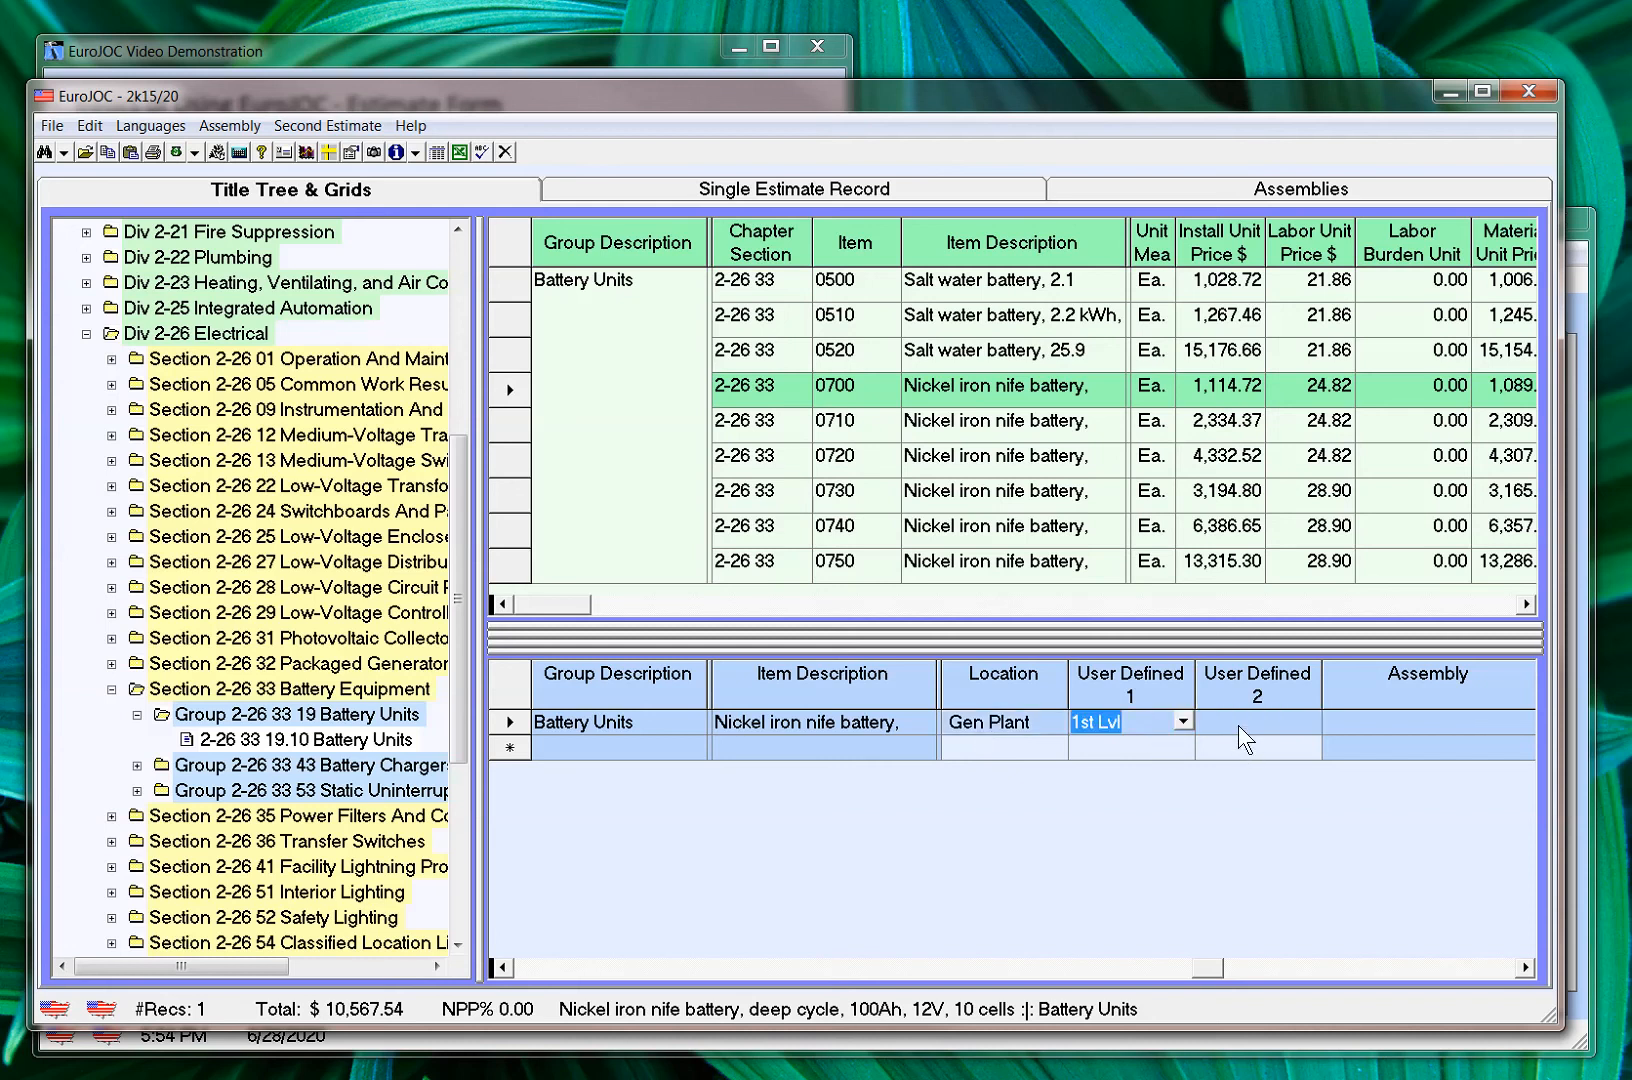
pyautogui.click(1288, 731)
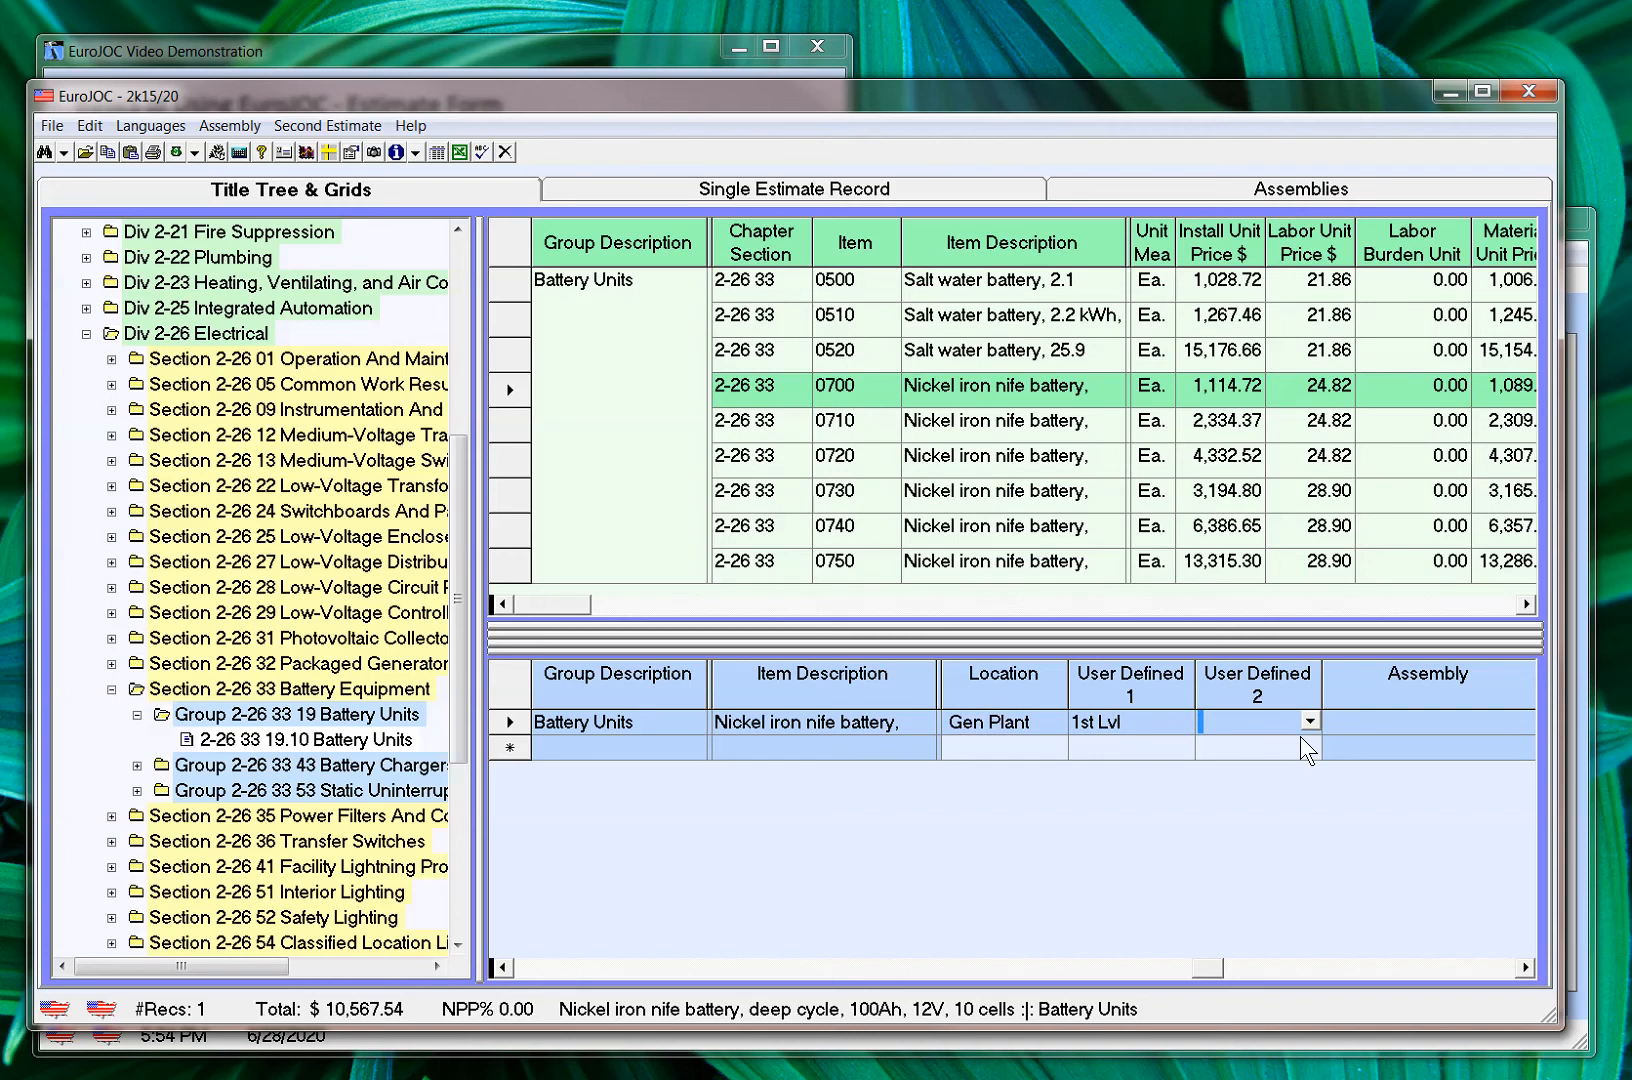
pyautogui.press('Tab')
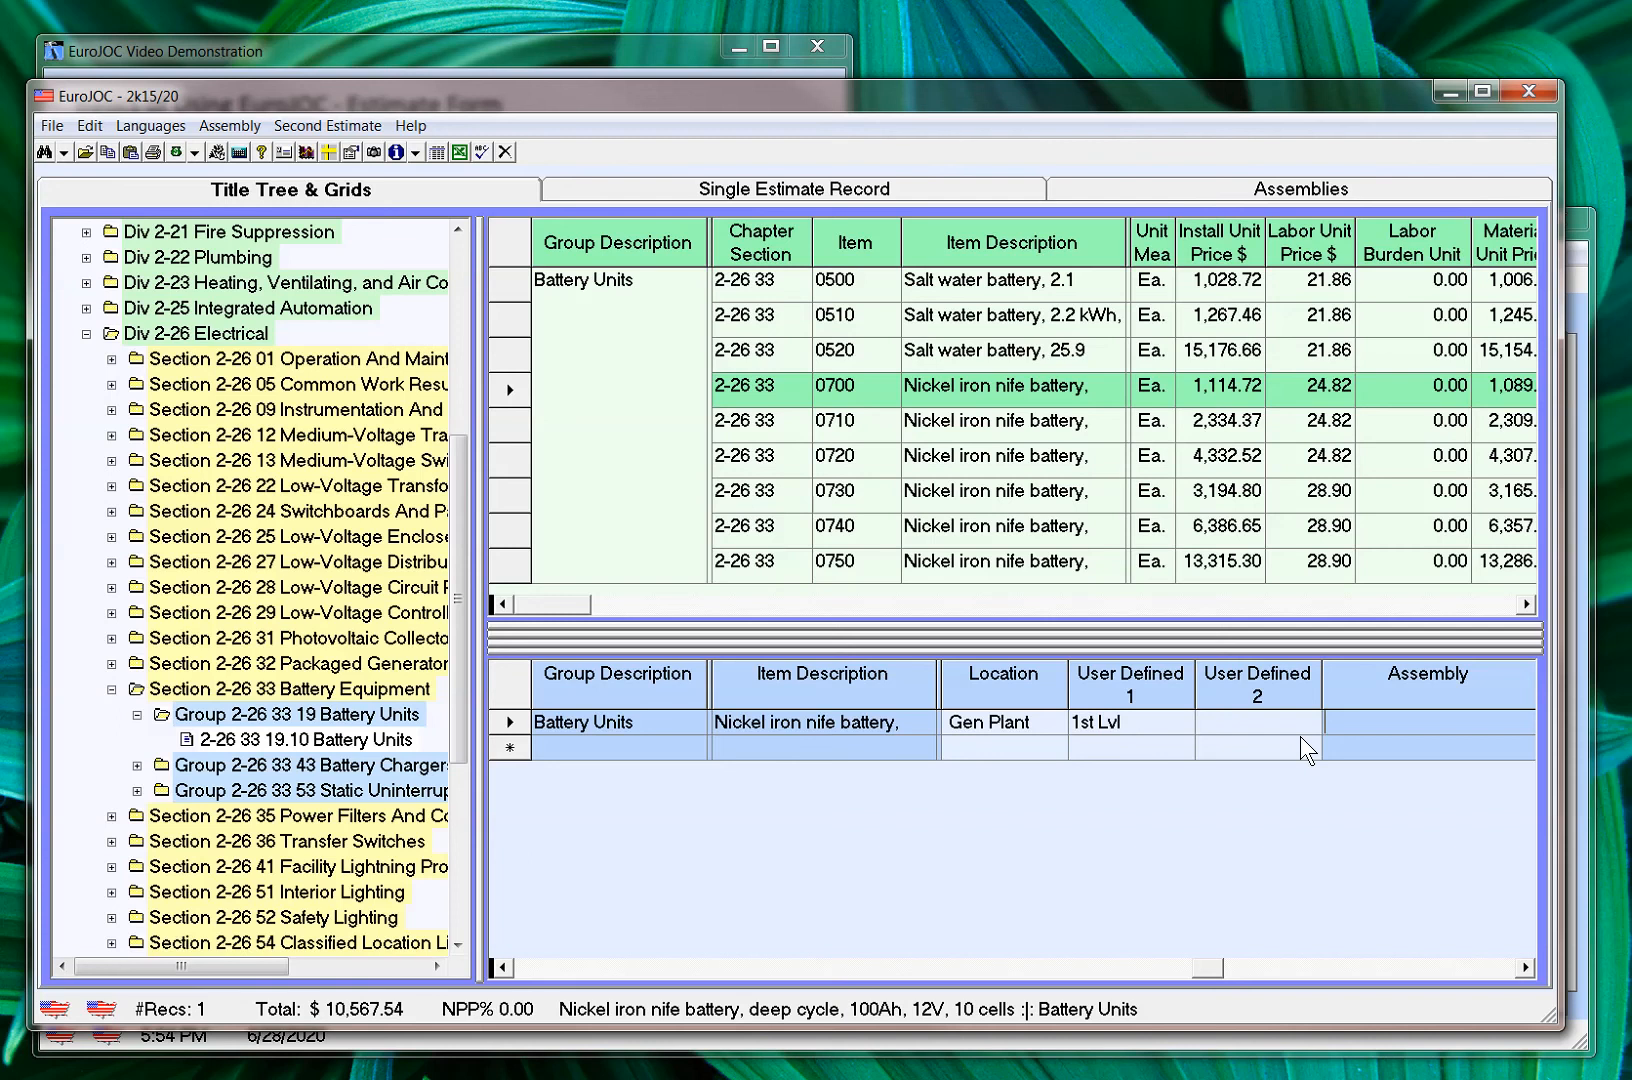
# Review the battery row's Assembly, User Identification and Error Message fields, and return to the start of the row
pyautogui.press('Tab')
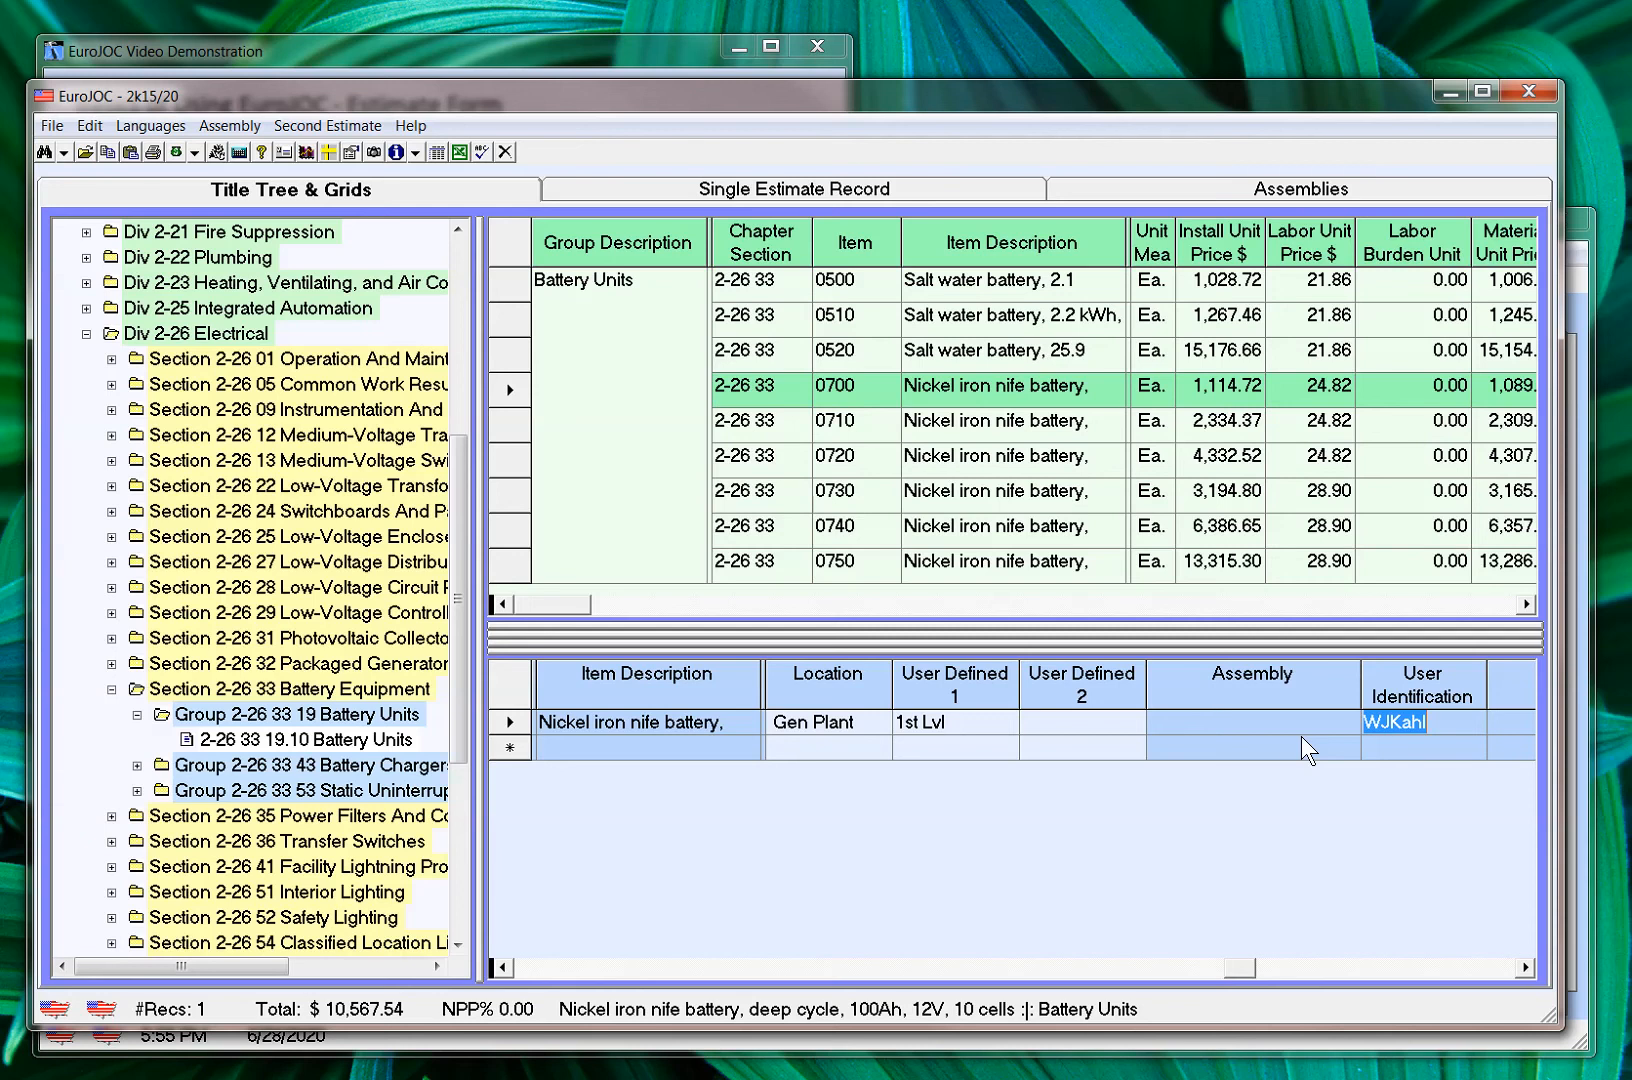
pyautogui.press('Tab')
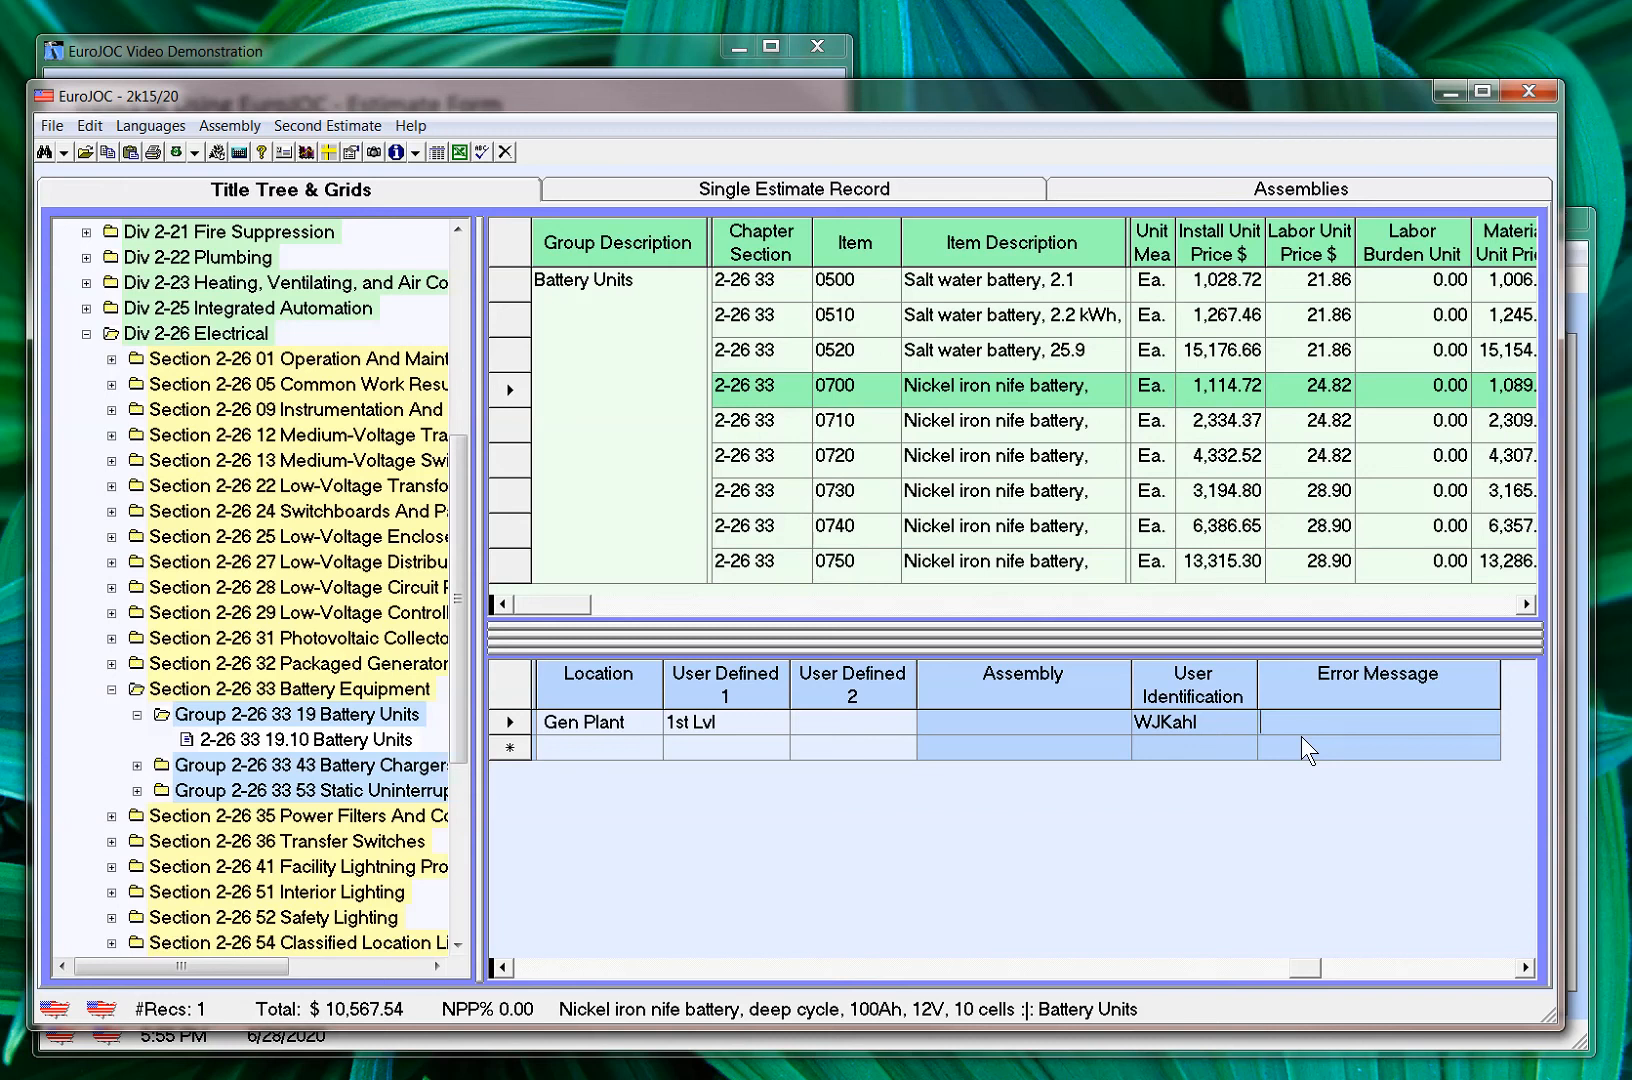
pyautogui.hotkey('shift', 'Tab')
pyautogui.hotkey('shift', 'Tab')
pyautogui.hotkey('shift', 'Tab')
pyautogui.hotkey('shift', 'Tab')
pyautogui.hotkey('shift', 'Tab')
pyautogui.hotkey('shift', 'Tab')
pyautogui.hotkey('shift', 'Tab')
pyautogui.hotkey('shift', 'Tab')
pyautogui.hotkey('shift', 'Tab')
pyautogui.hotkey('shift', 'Tab')
pyautogui.hotkey('shift', 'Tab')
pyautogui.hotkey('shift', 'Tab')
pyautogui.hotkey('shift', 'Tab')
pyautogui.hotkey('shift', 'Tab')
pyautogui.hotkey('shift', 'Tab')
pyautogui.hotkey('shift', 'Tab')
pyautogui.hotkey('shift', 'Tab')
pyautogui.hotkey('shift', 'Tab')
pyautogui.hotkey('shift', 'Tab')
pyautogui.hotkey('shift', 'Tab')
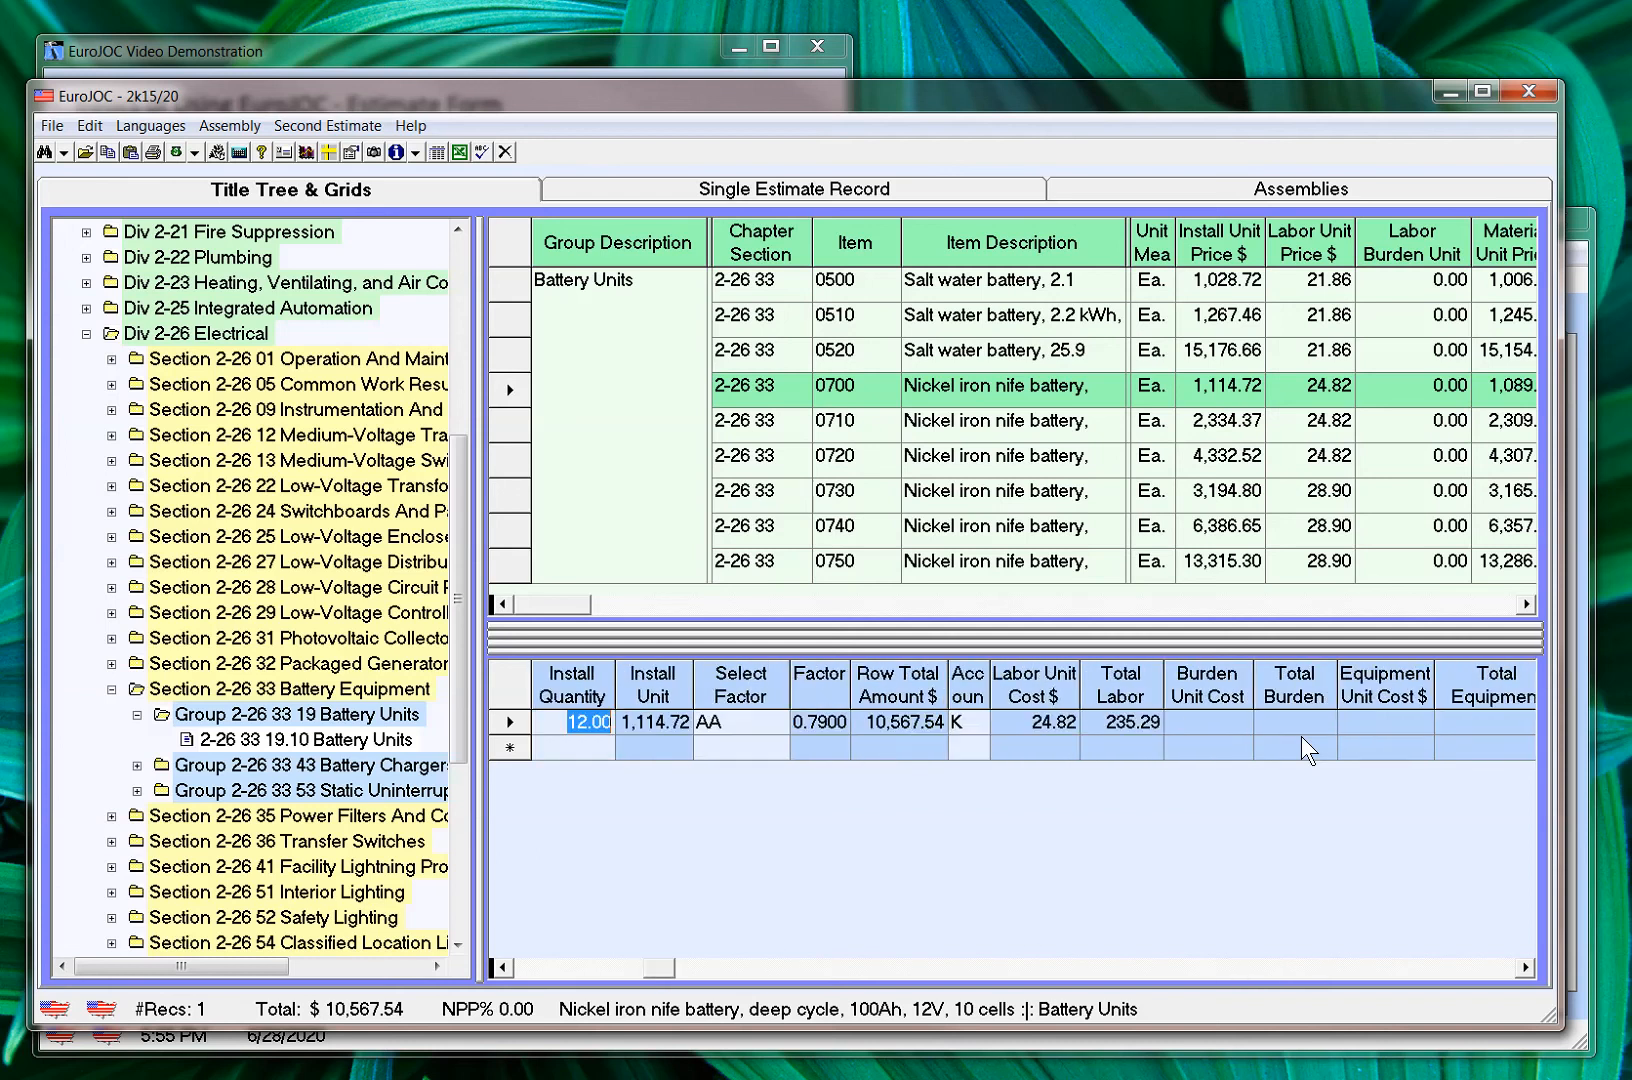
pyautogui.hotkey('shift', 'Tab')
pyautogui.hotkey('shift', 'Tab')
pyautogui.hotkey('shift', 'Tab')
pyautogui.hotkey('shift', 'Tab')
pyautogui.write('U')
pyautogui.press('Tab')
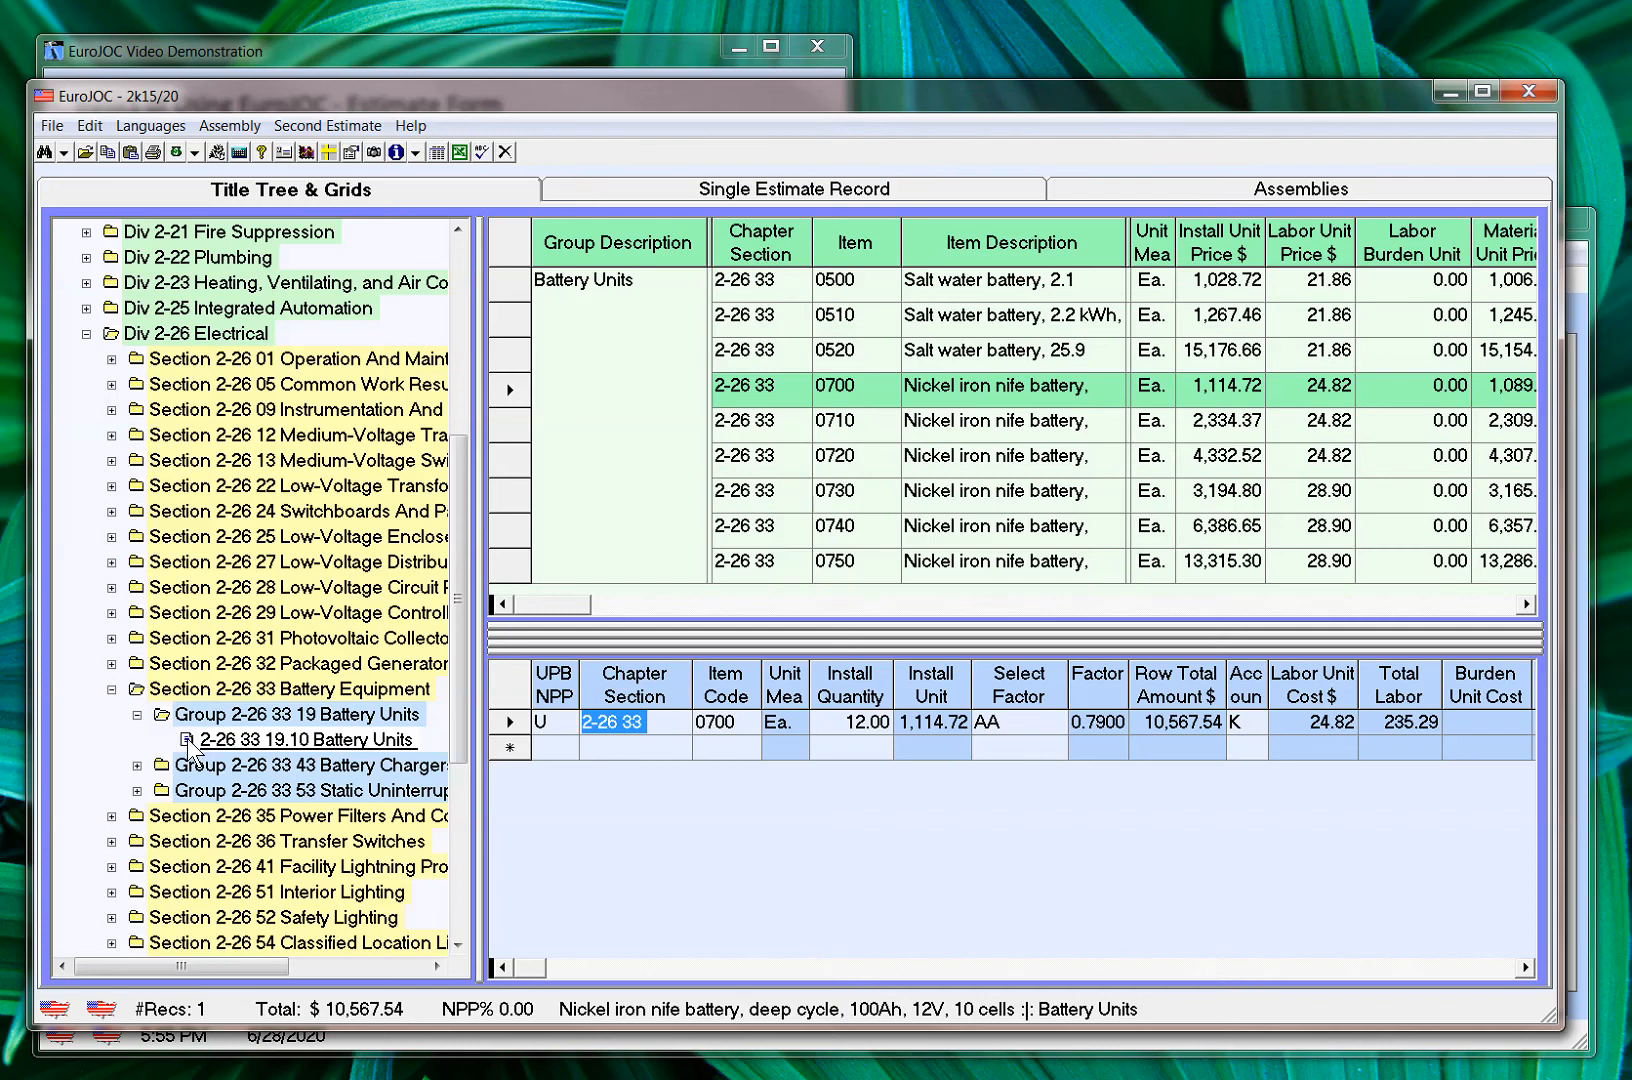
# Browse the Electrical division's title tree through the packaged generator, photovoltaic, low-voltage transformer and common work results sections down to their titles
pyautogui.click(111, 662)
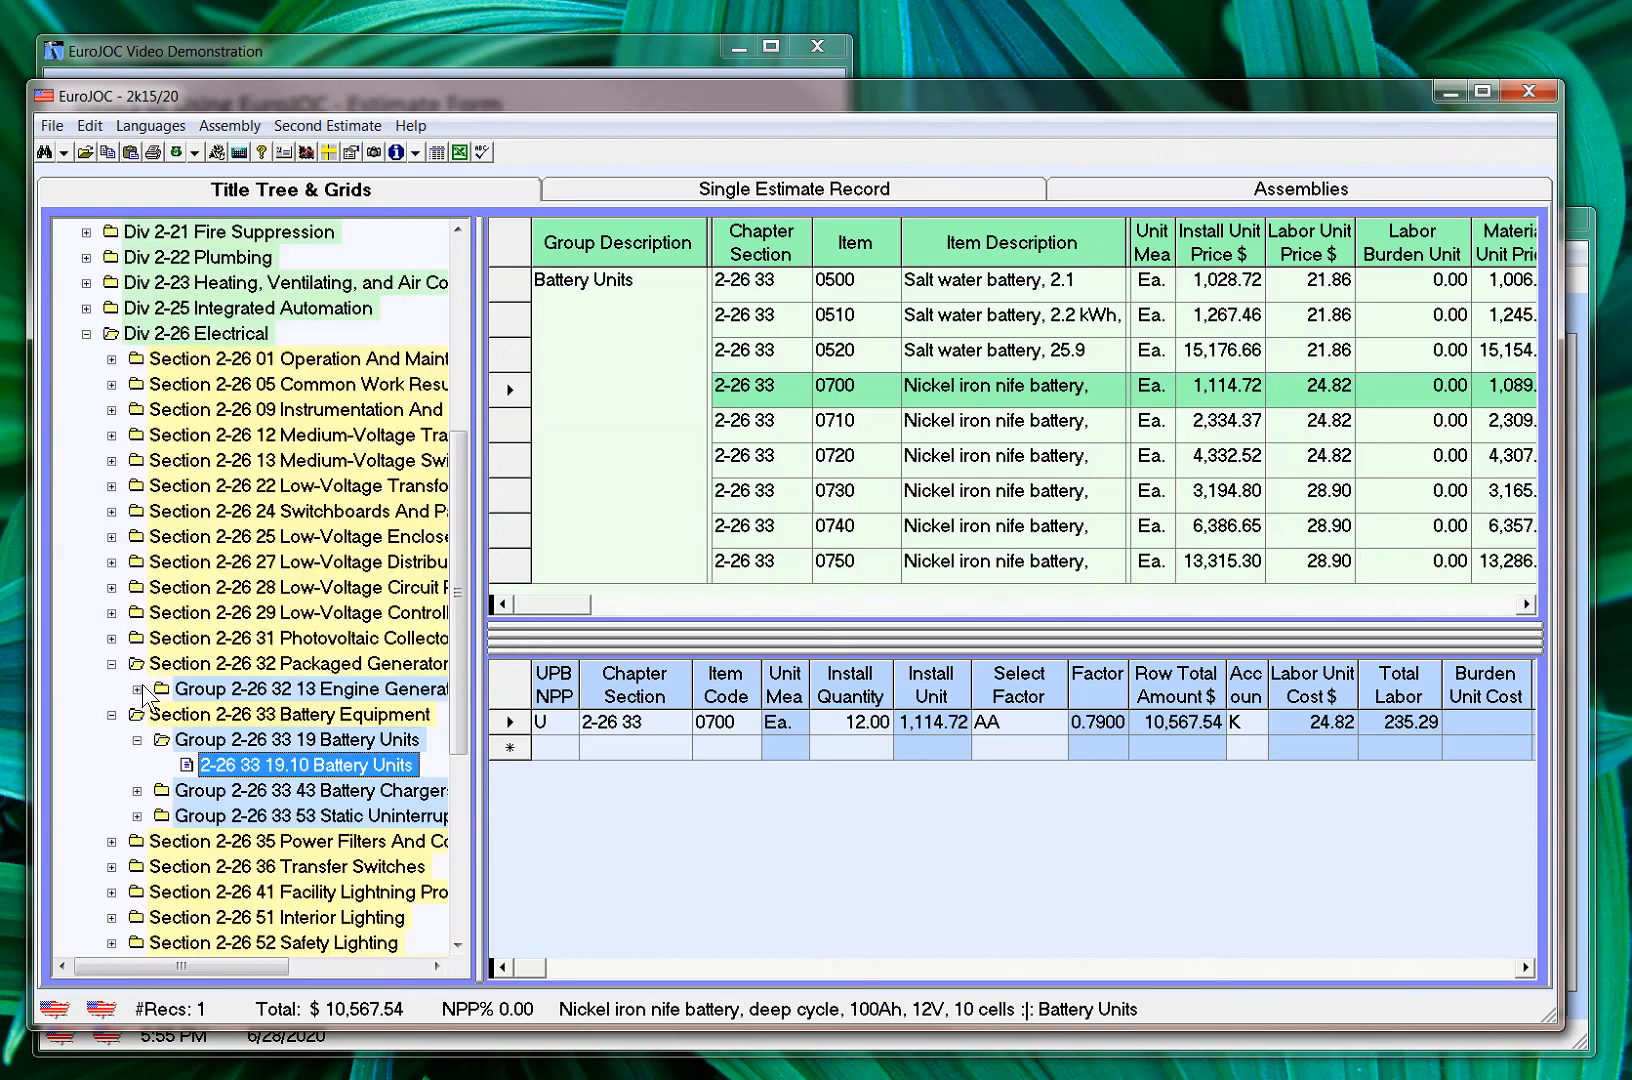
pyautogui.click(139, 686)
pyautogui.click(112, 638)
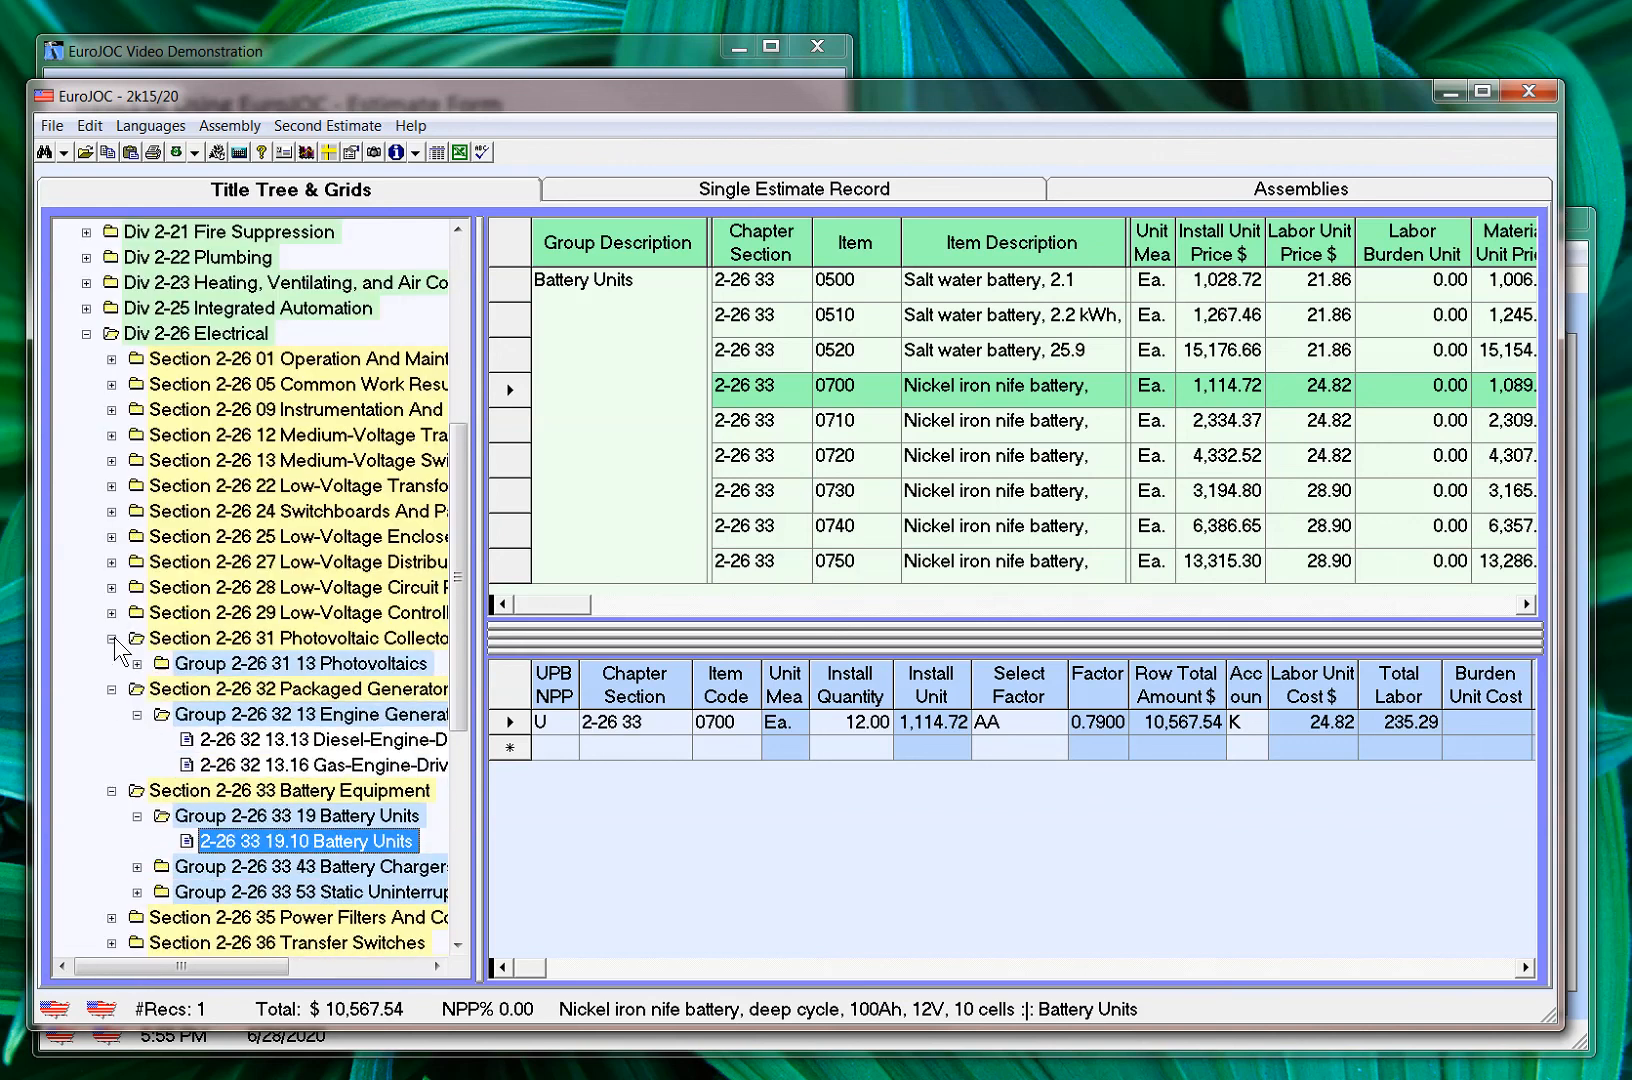
pyautogui.click(137, 663)
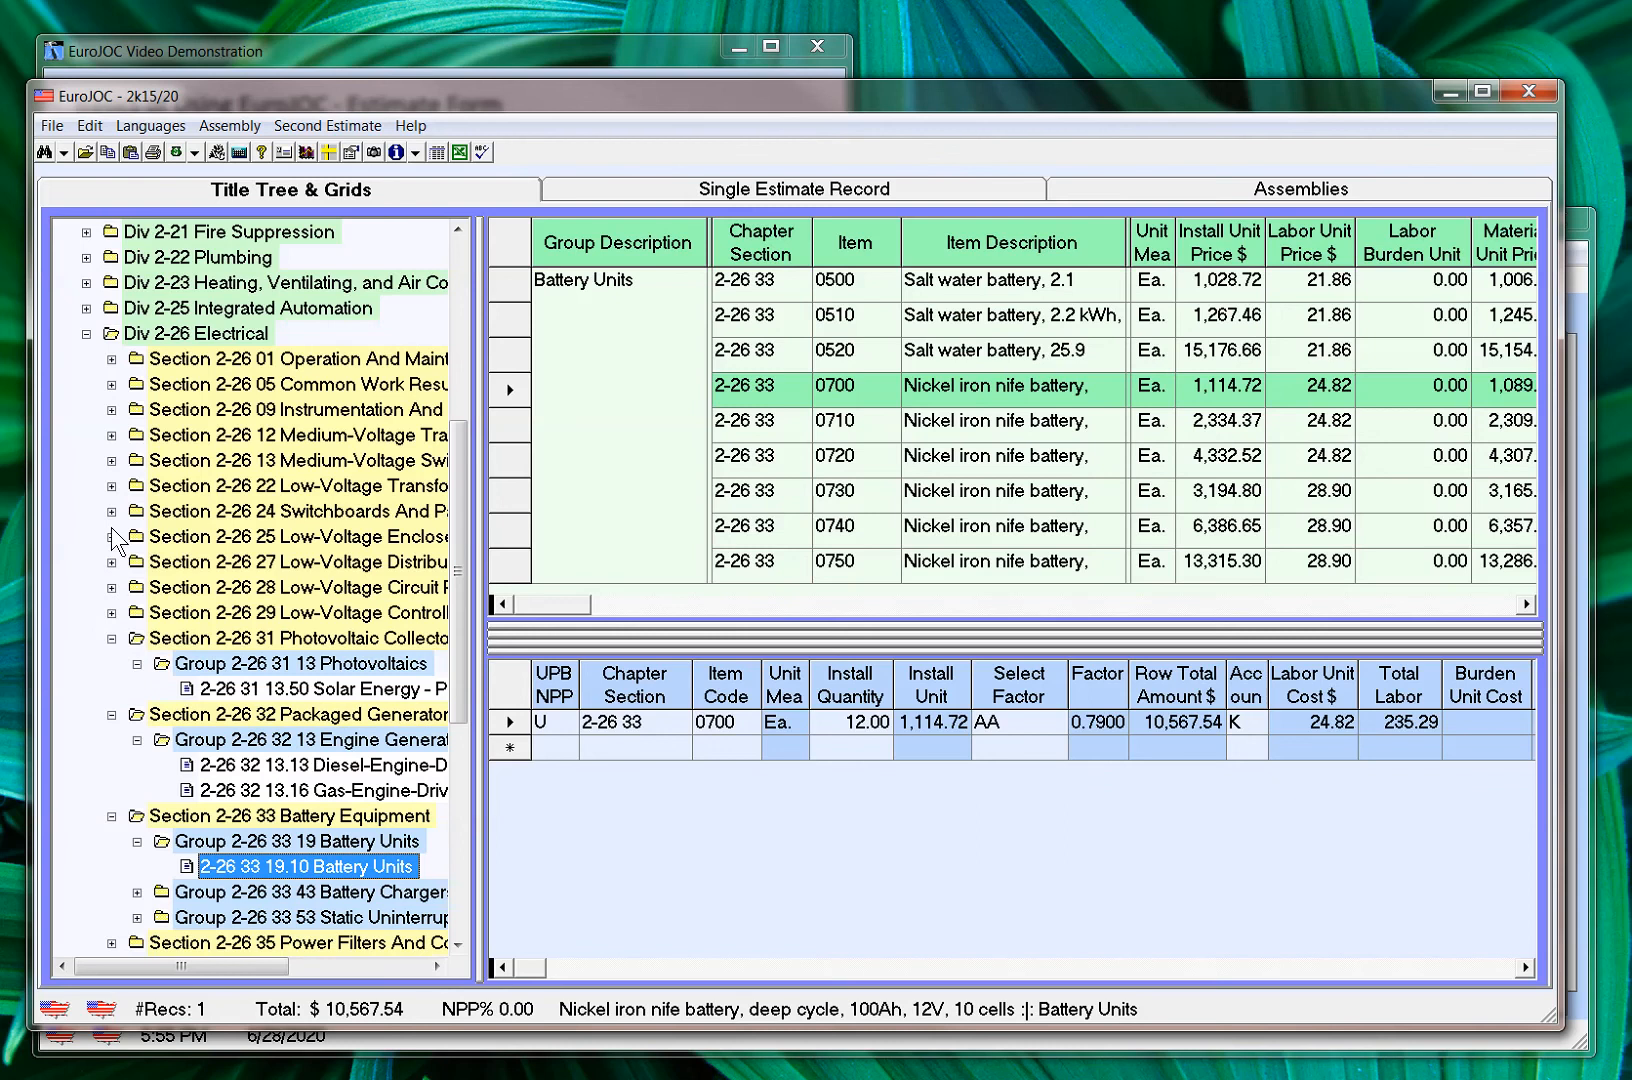
pyautogui.click(111, 485)
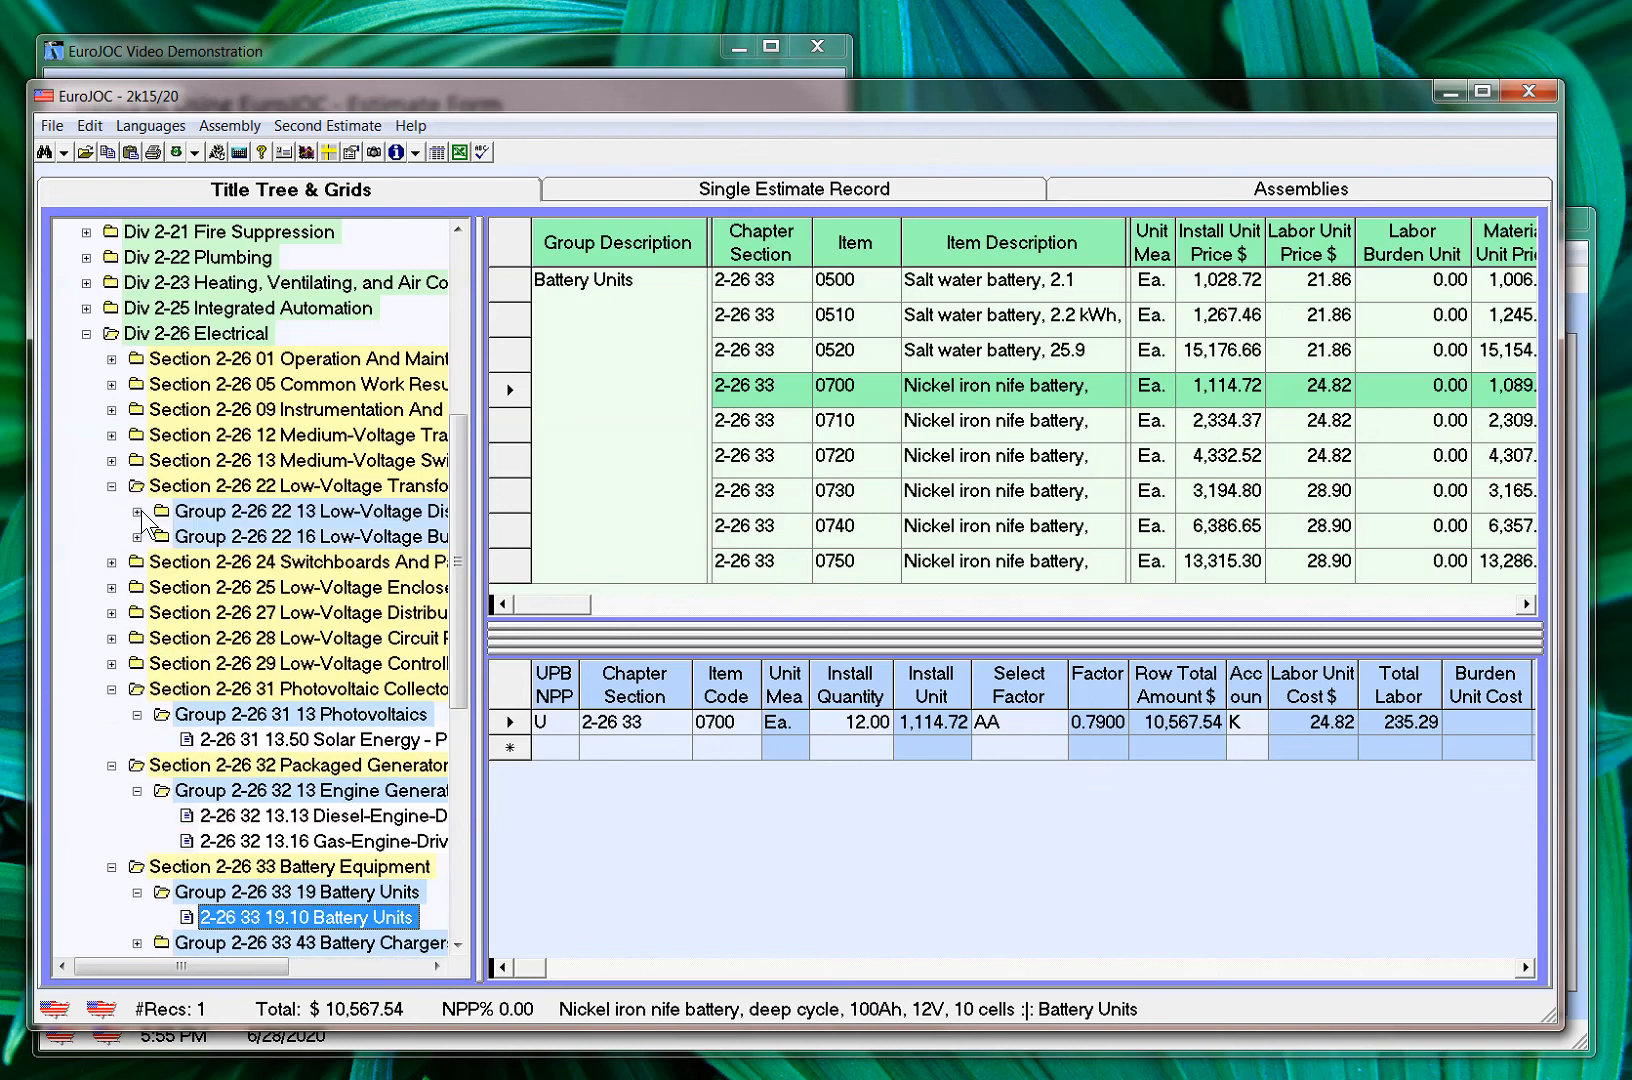
pyautogui.click(137, 511)
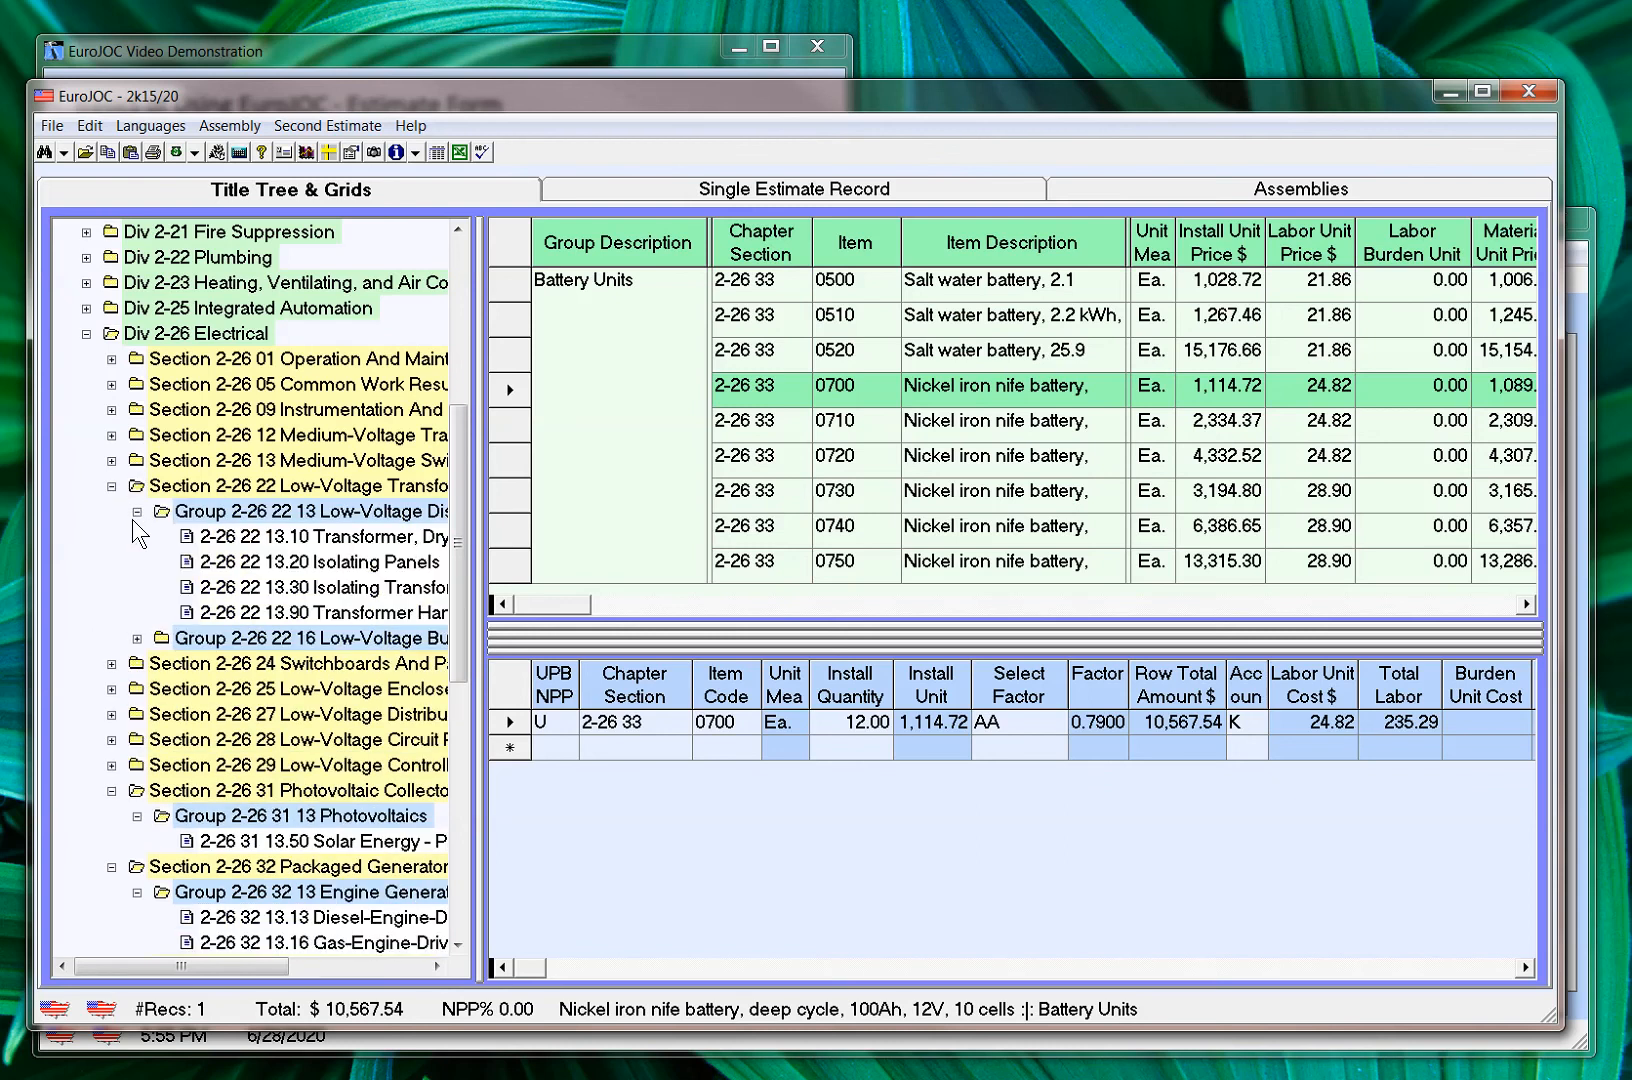
pyautogui.click(116, 381)
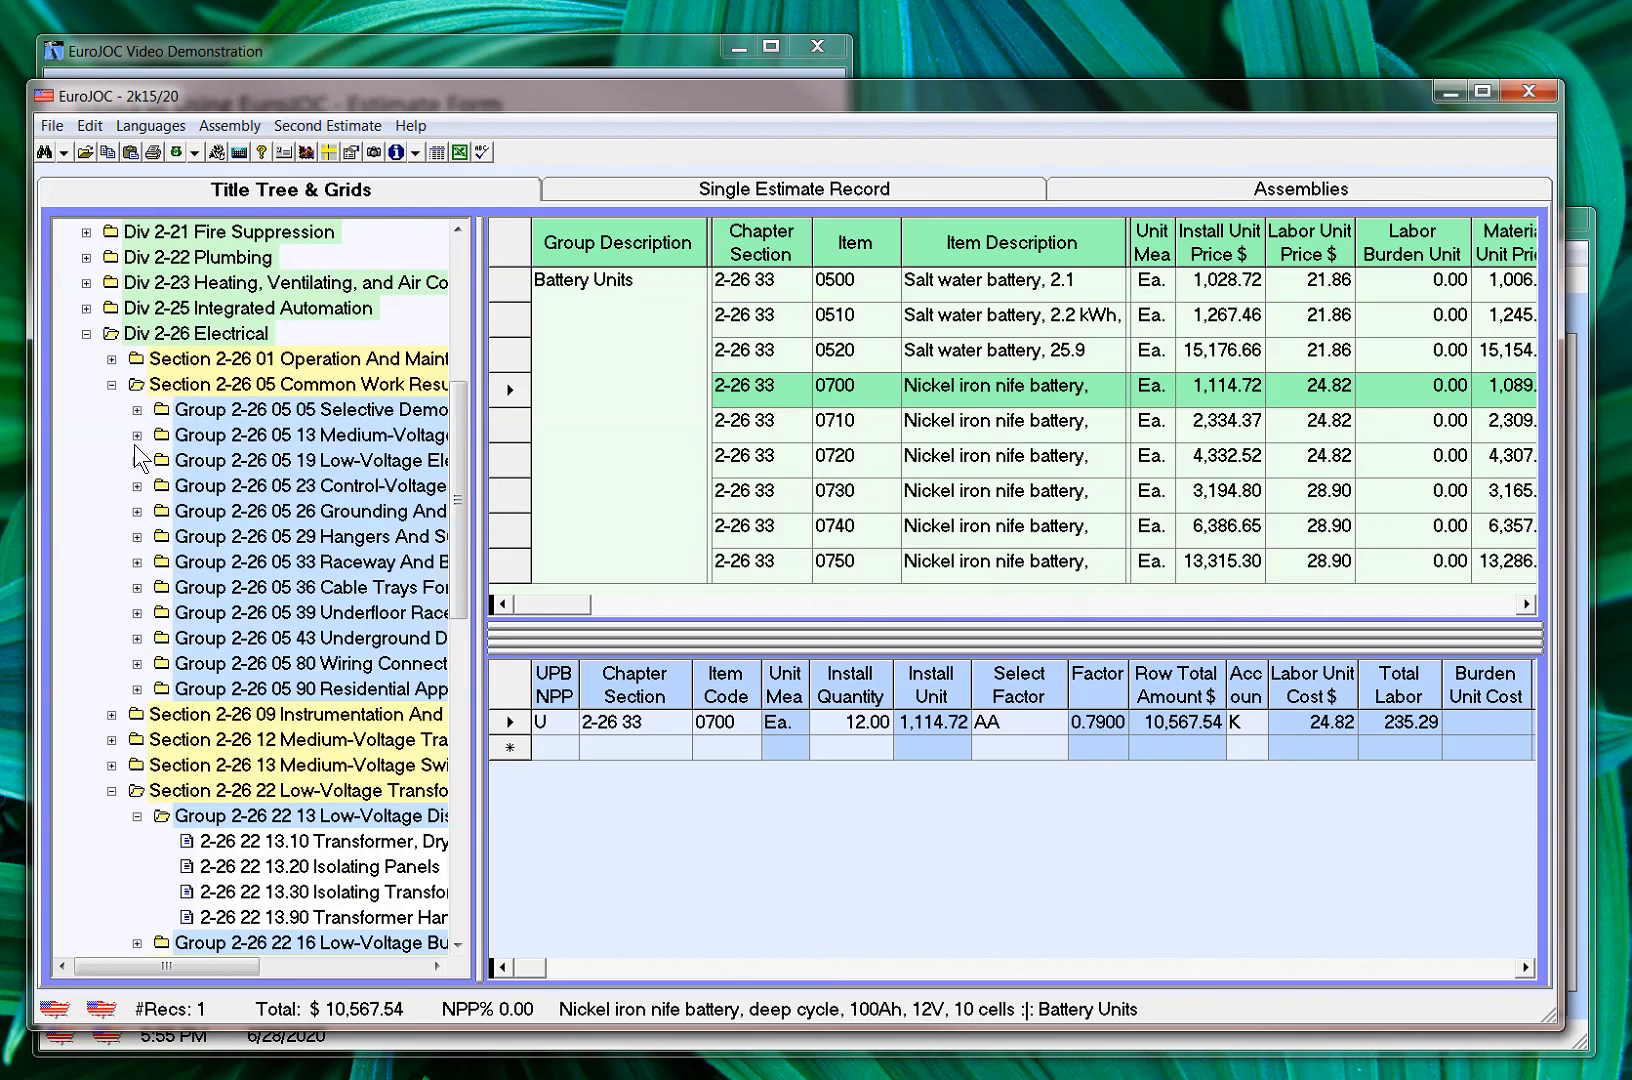
pyautogui.click(138, 461)
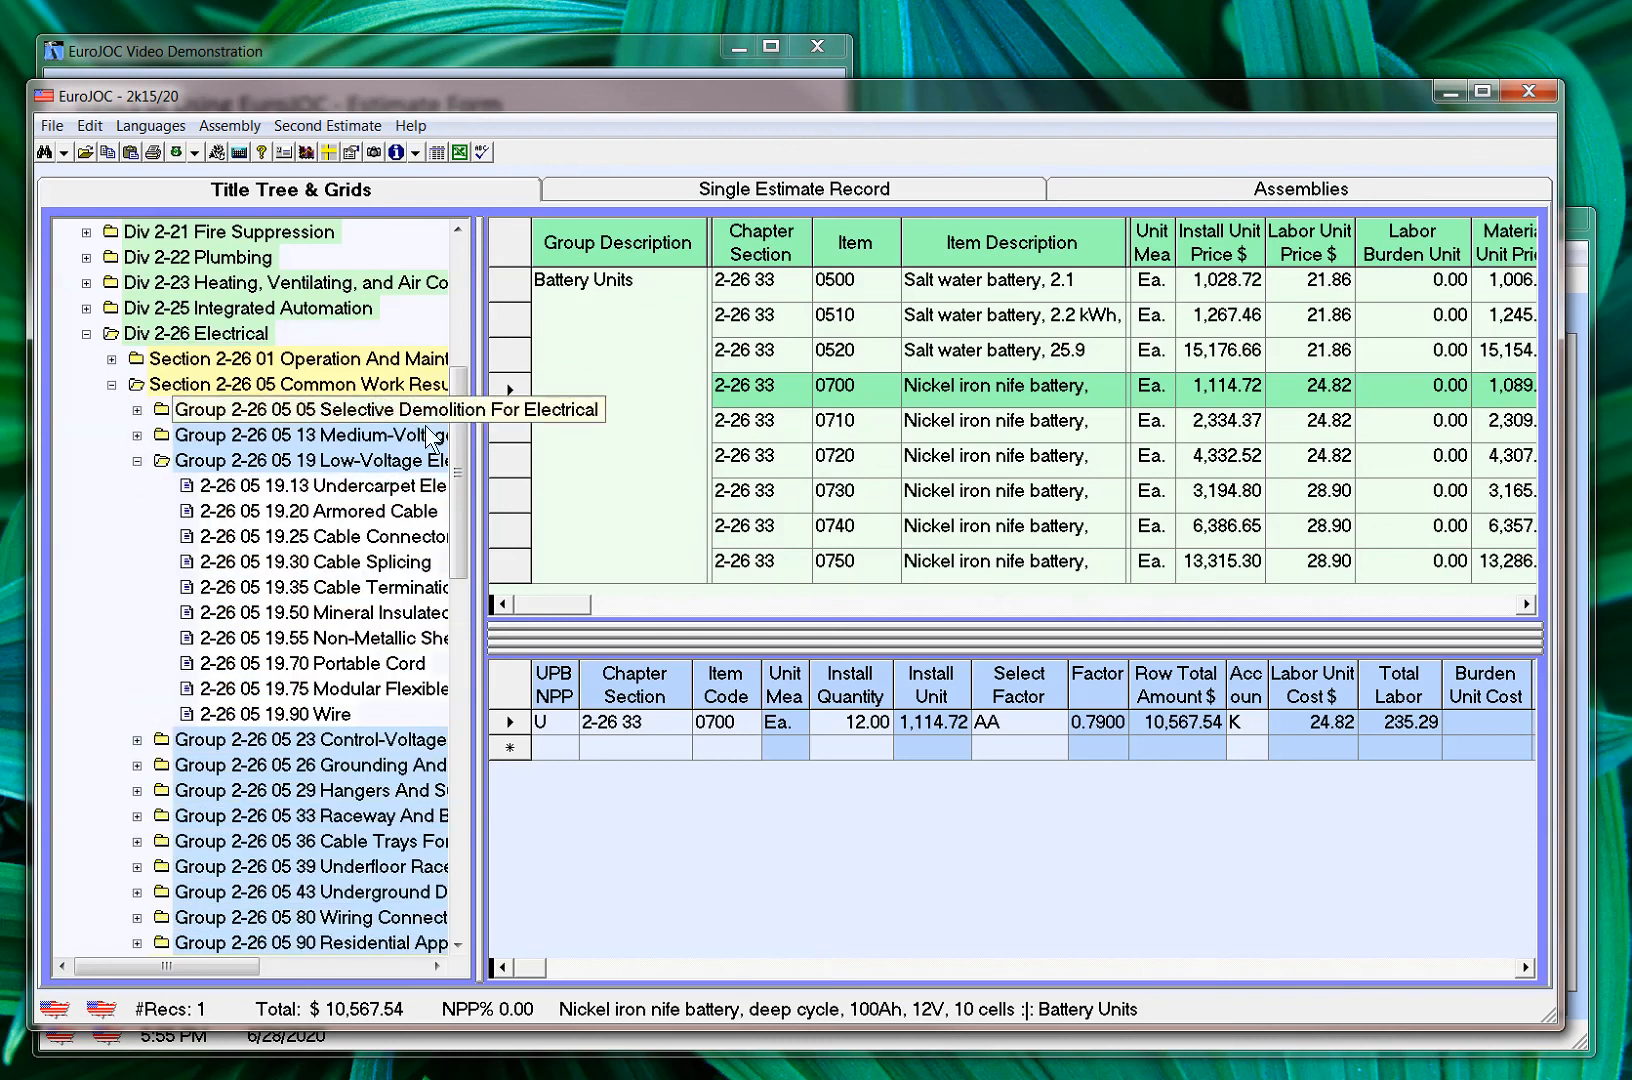
# Show the items of title 2-02 43 13.13 Building Relocation, under Div 2-02 Existing Conditions and Section 2-02 43 Structure Moving
pyautogui.moveTo(455, 520); pyautogui.dragTo(460, 412)
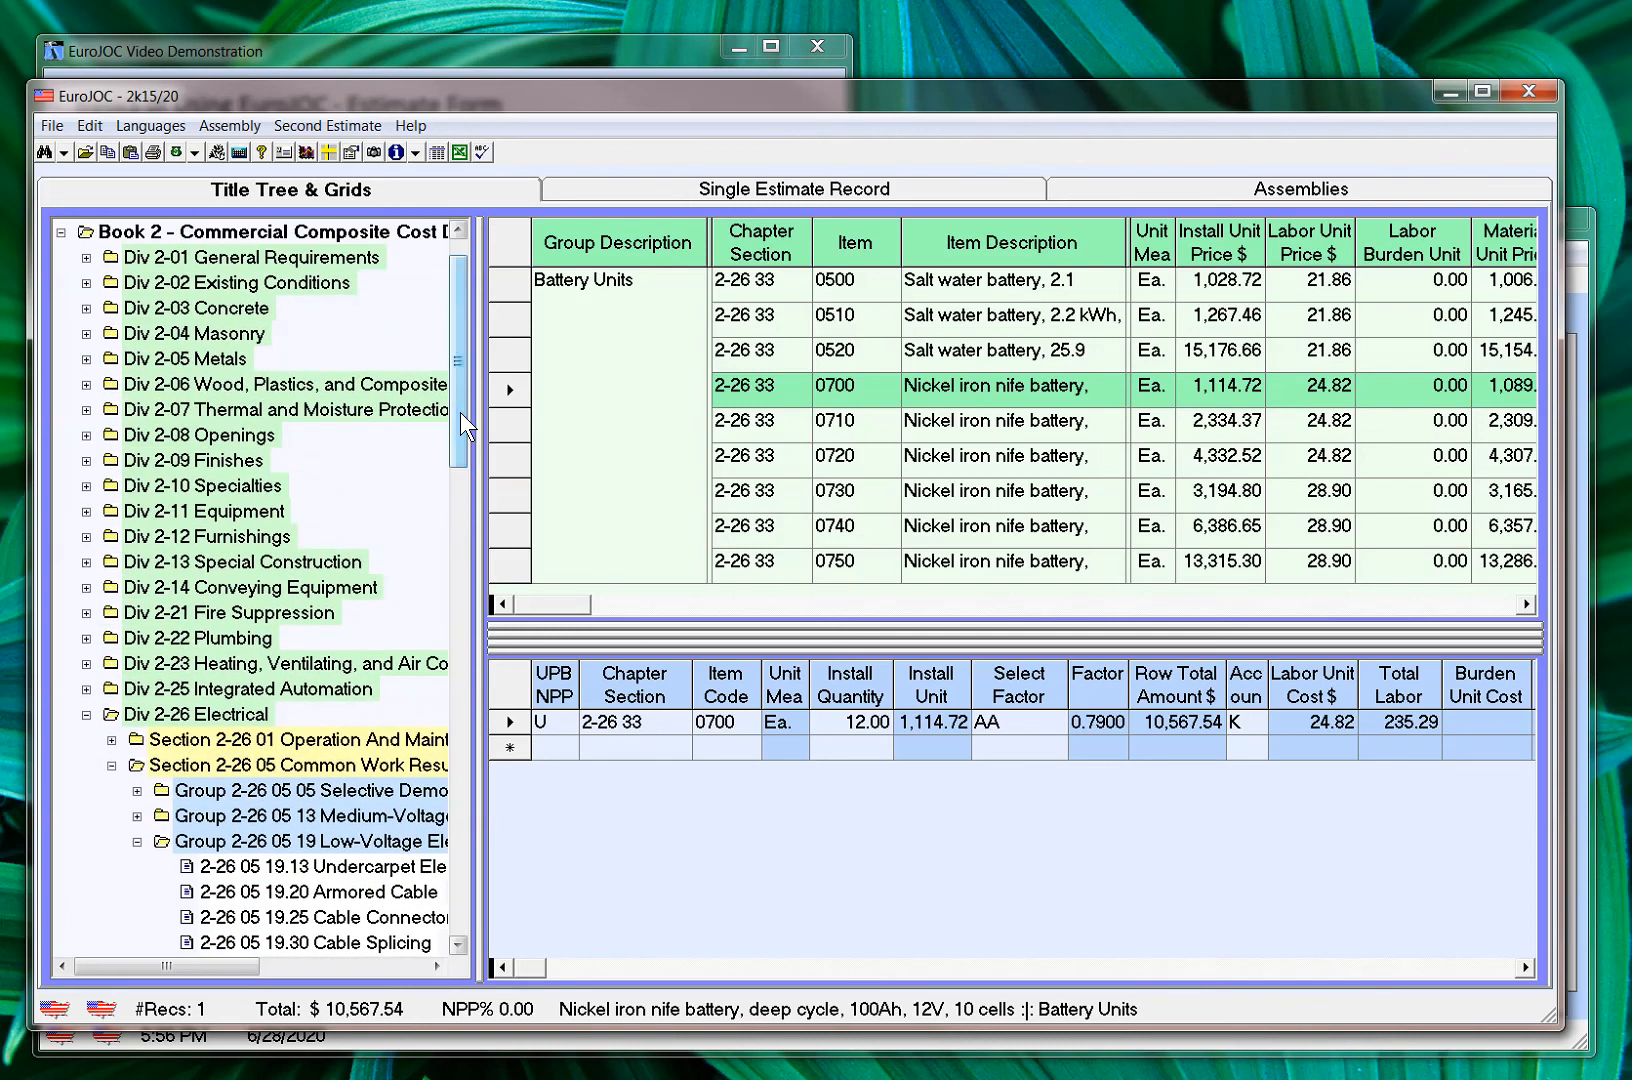
pyautogui.click(86, 283)
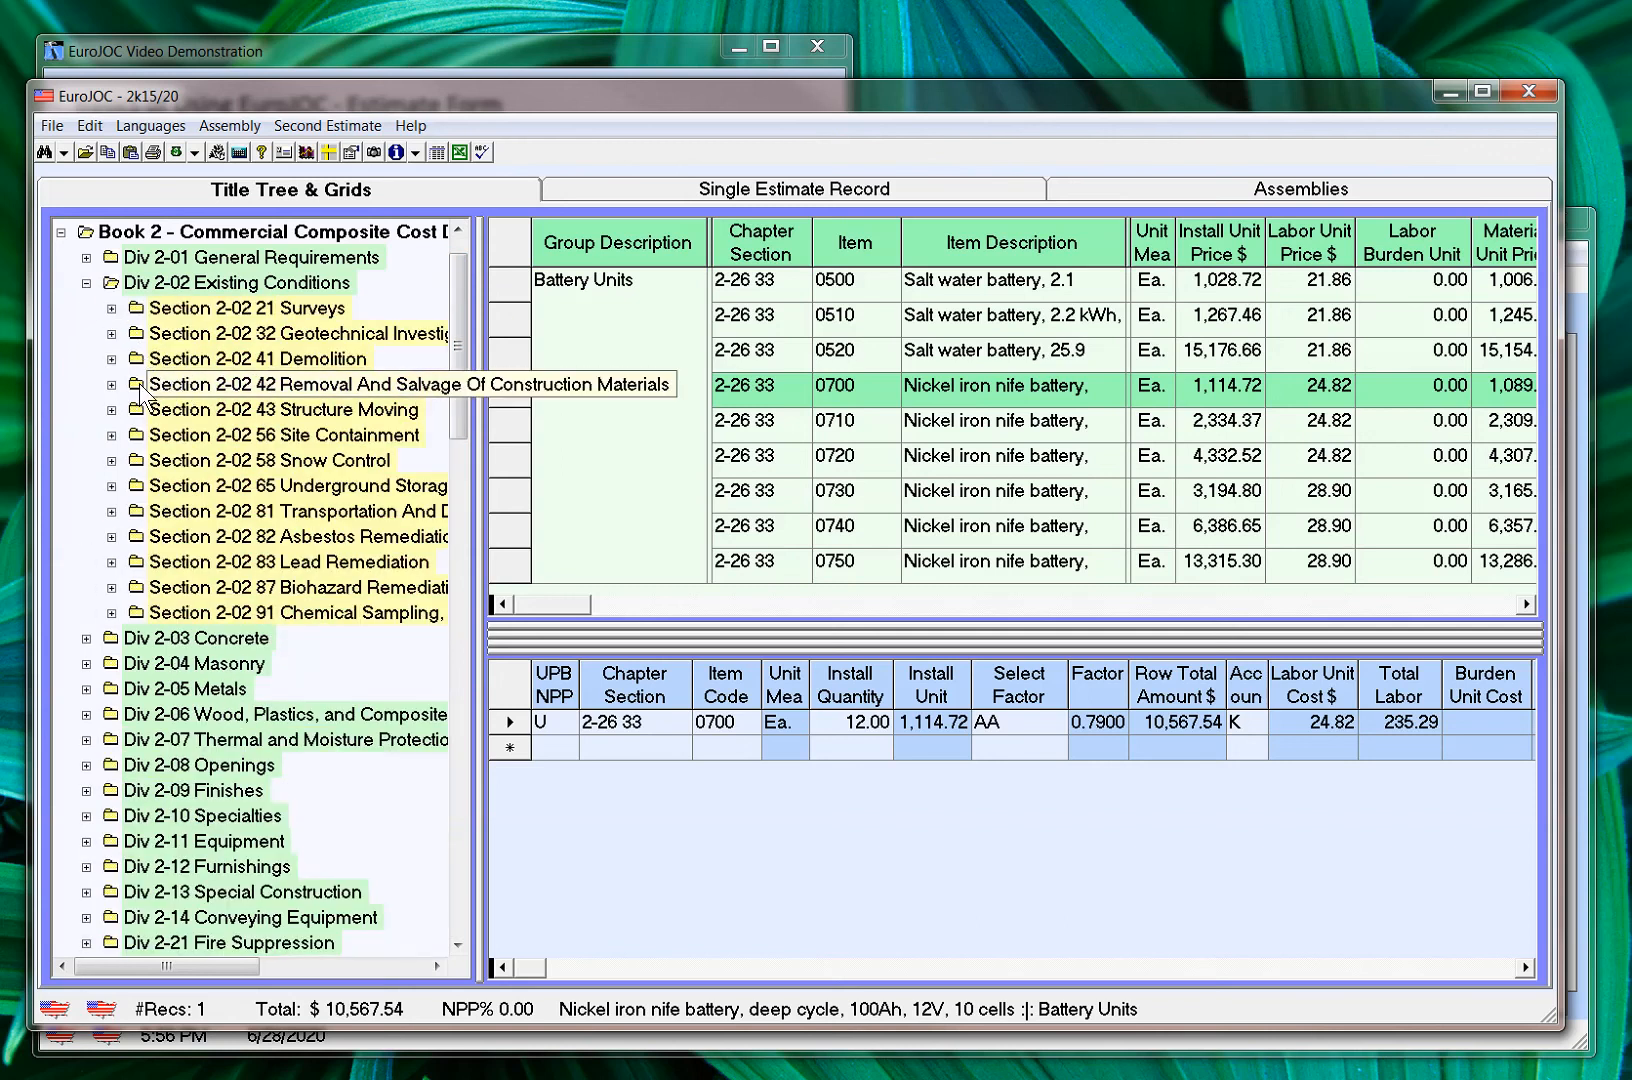
pyautogui.click(111, 409)
pyautogui.click(137, 435)
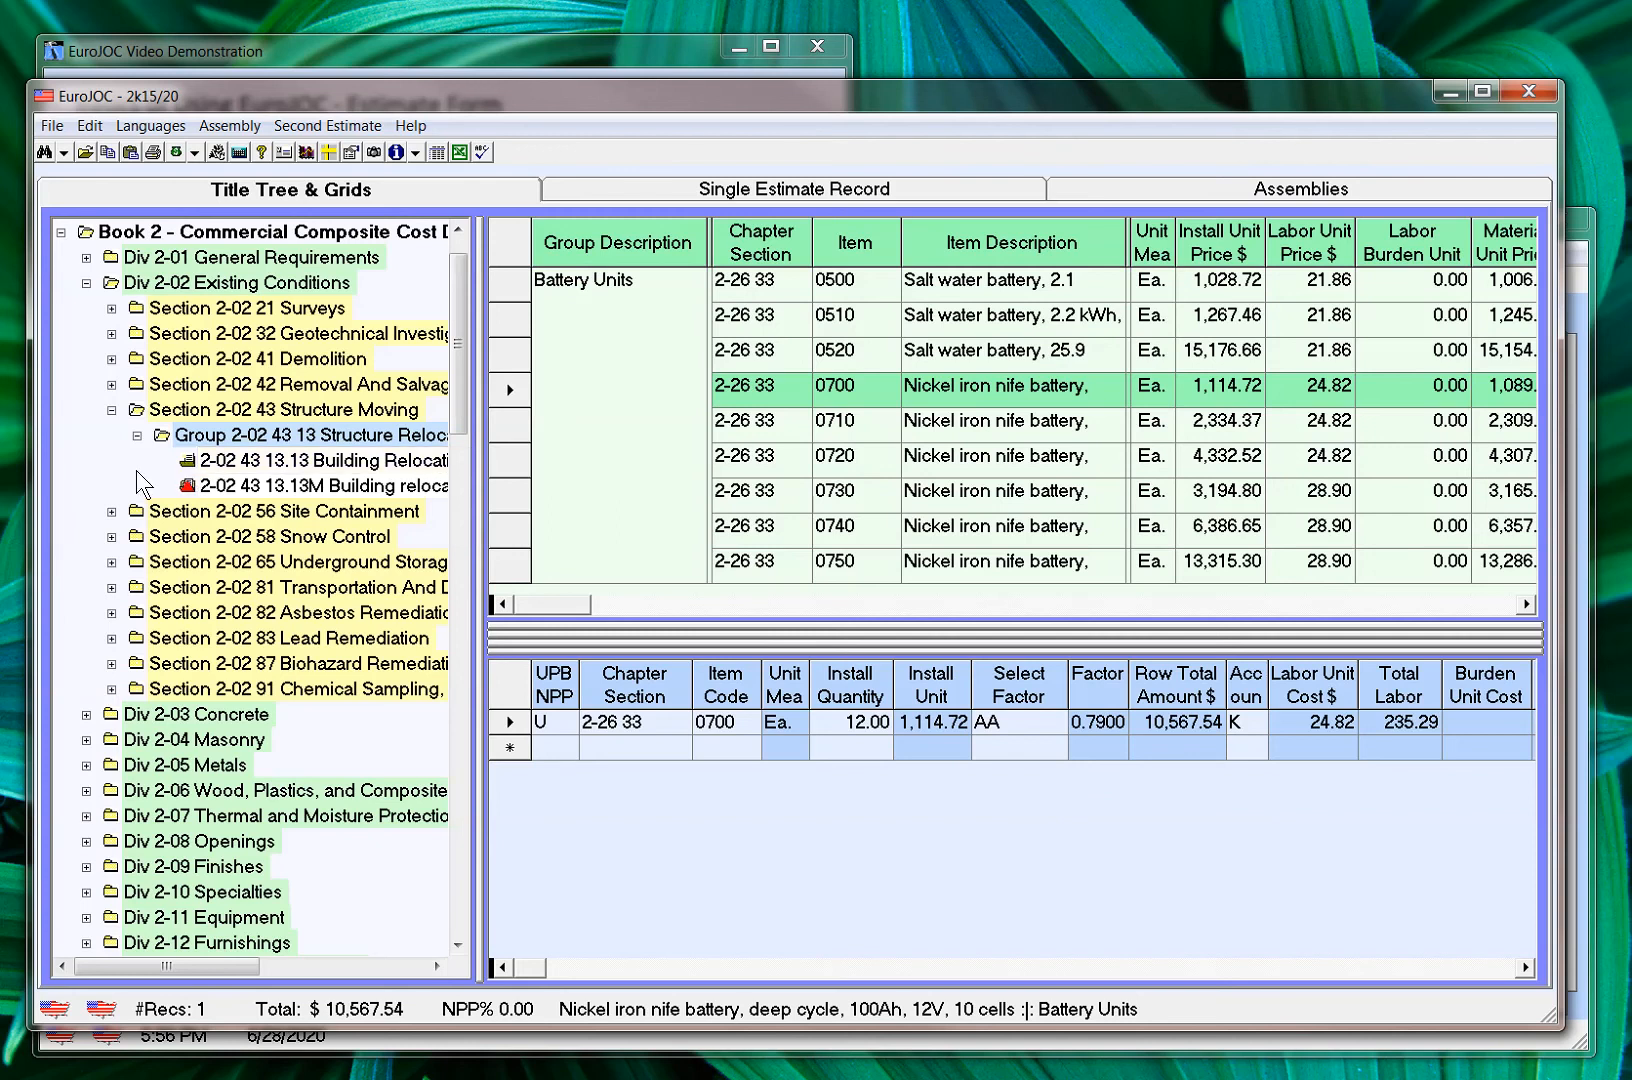
pyautogui.click(190, 465)
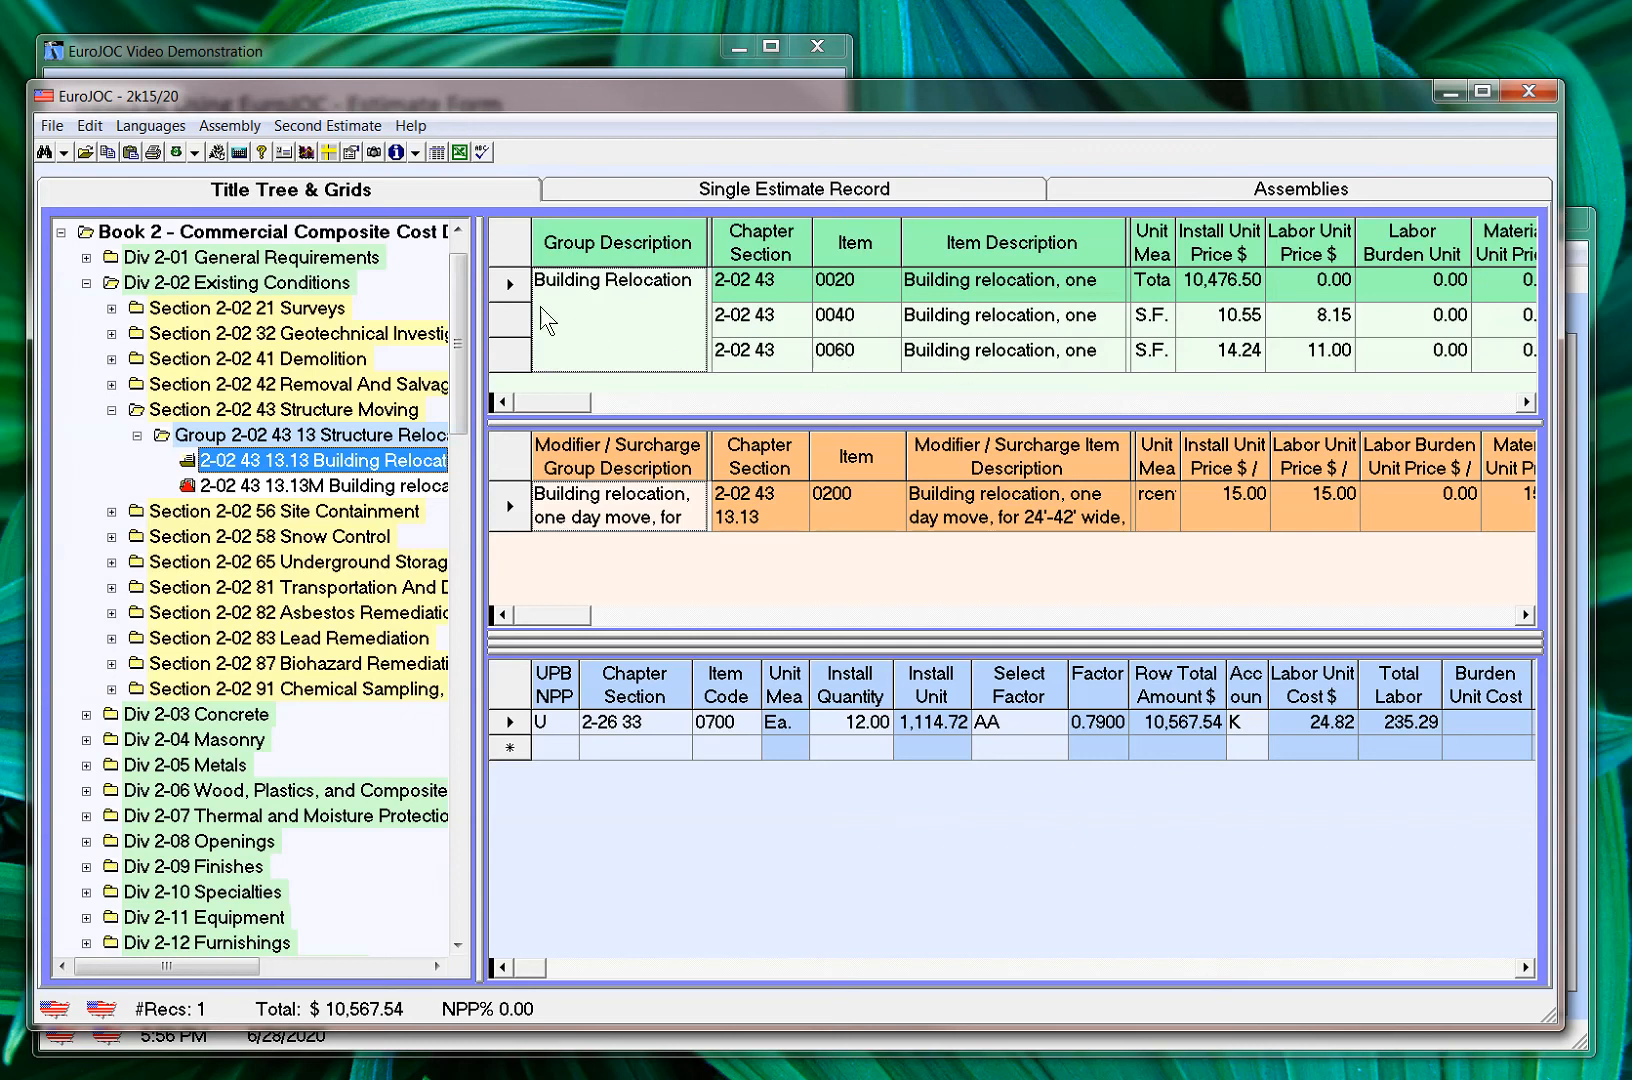
# Increase the row heights and widen the Unit Measure columns in both the building relocation item grid and the modifier/surcharge grid
pyautogui.moveTo(524, 300); pyautogui.dragTo(519, 329)
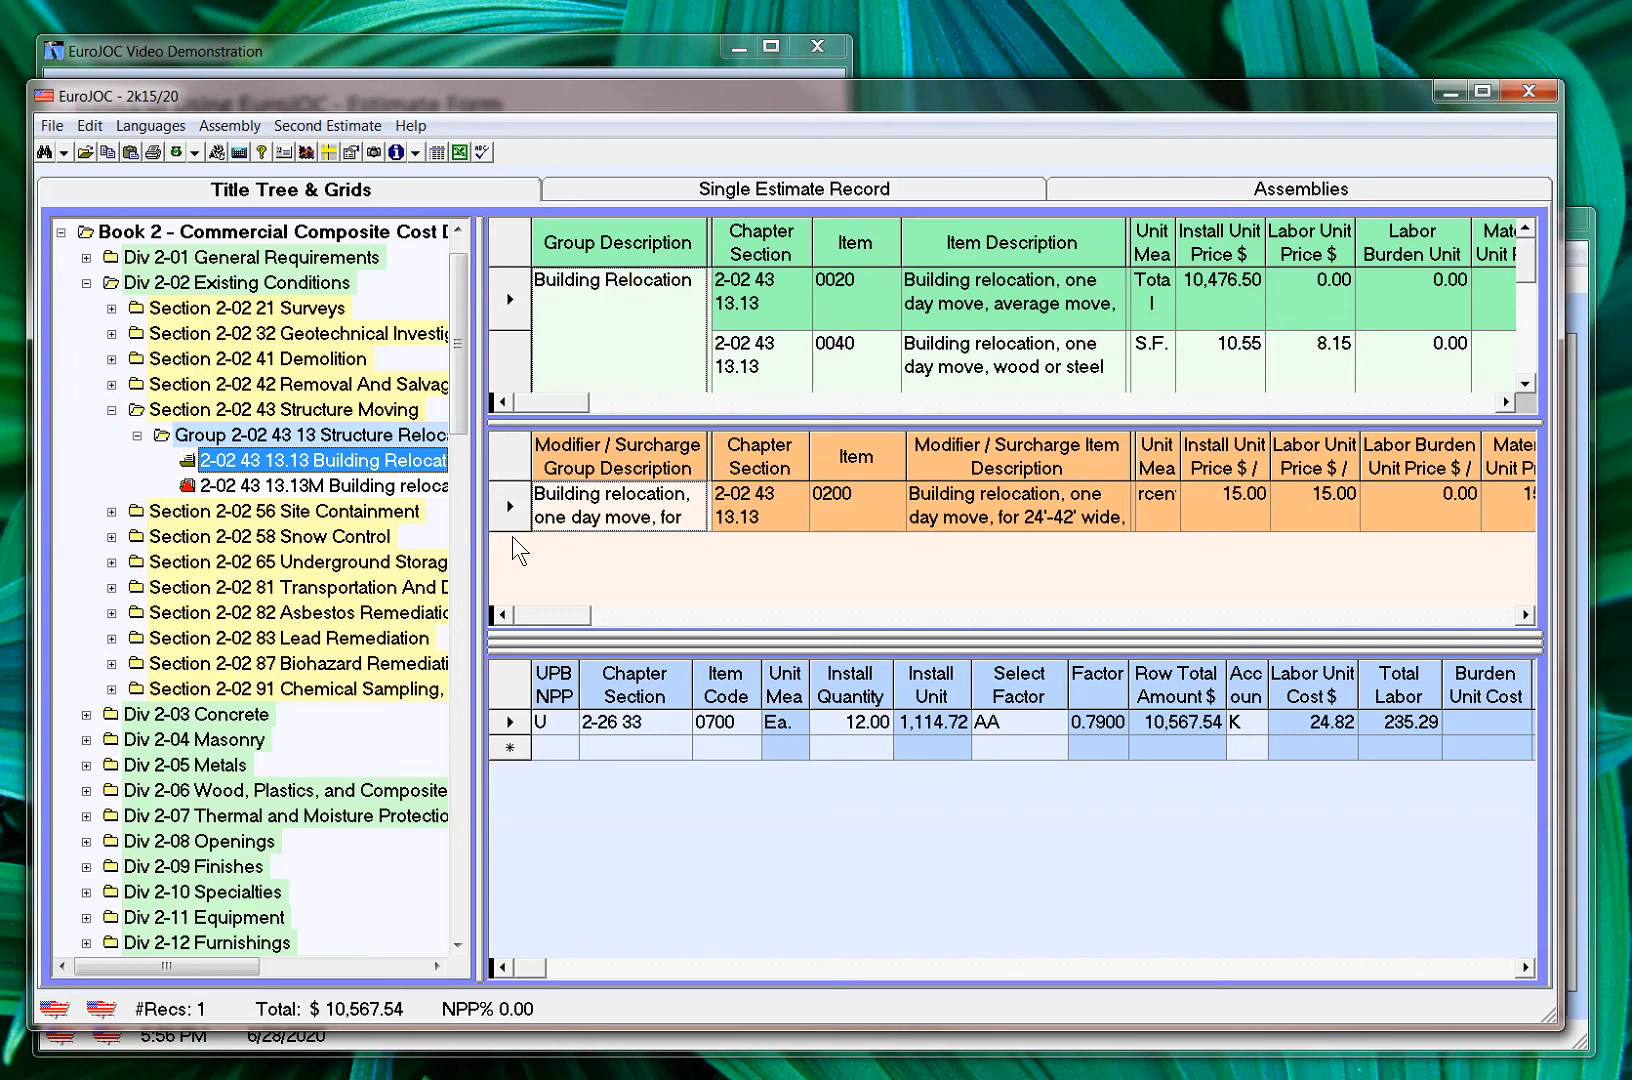
pyautogui.moveTo(512, 531); pyautogui.dragTo(511, 560)
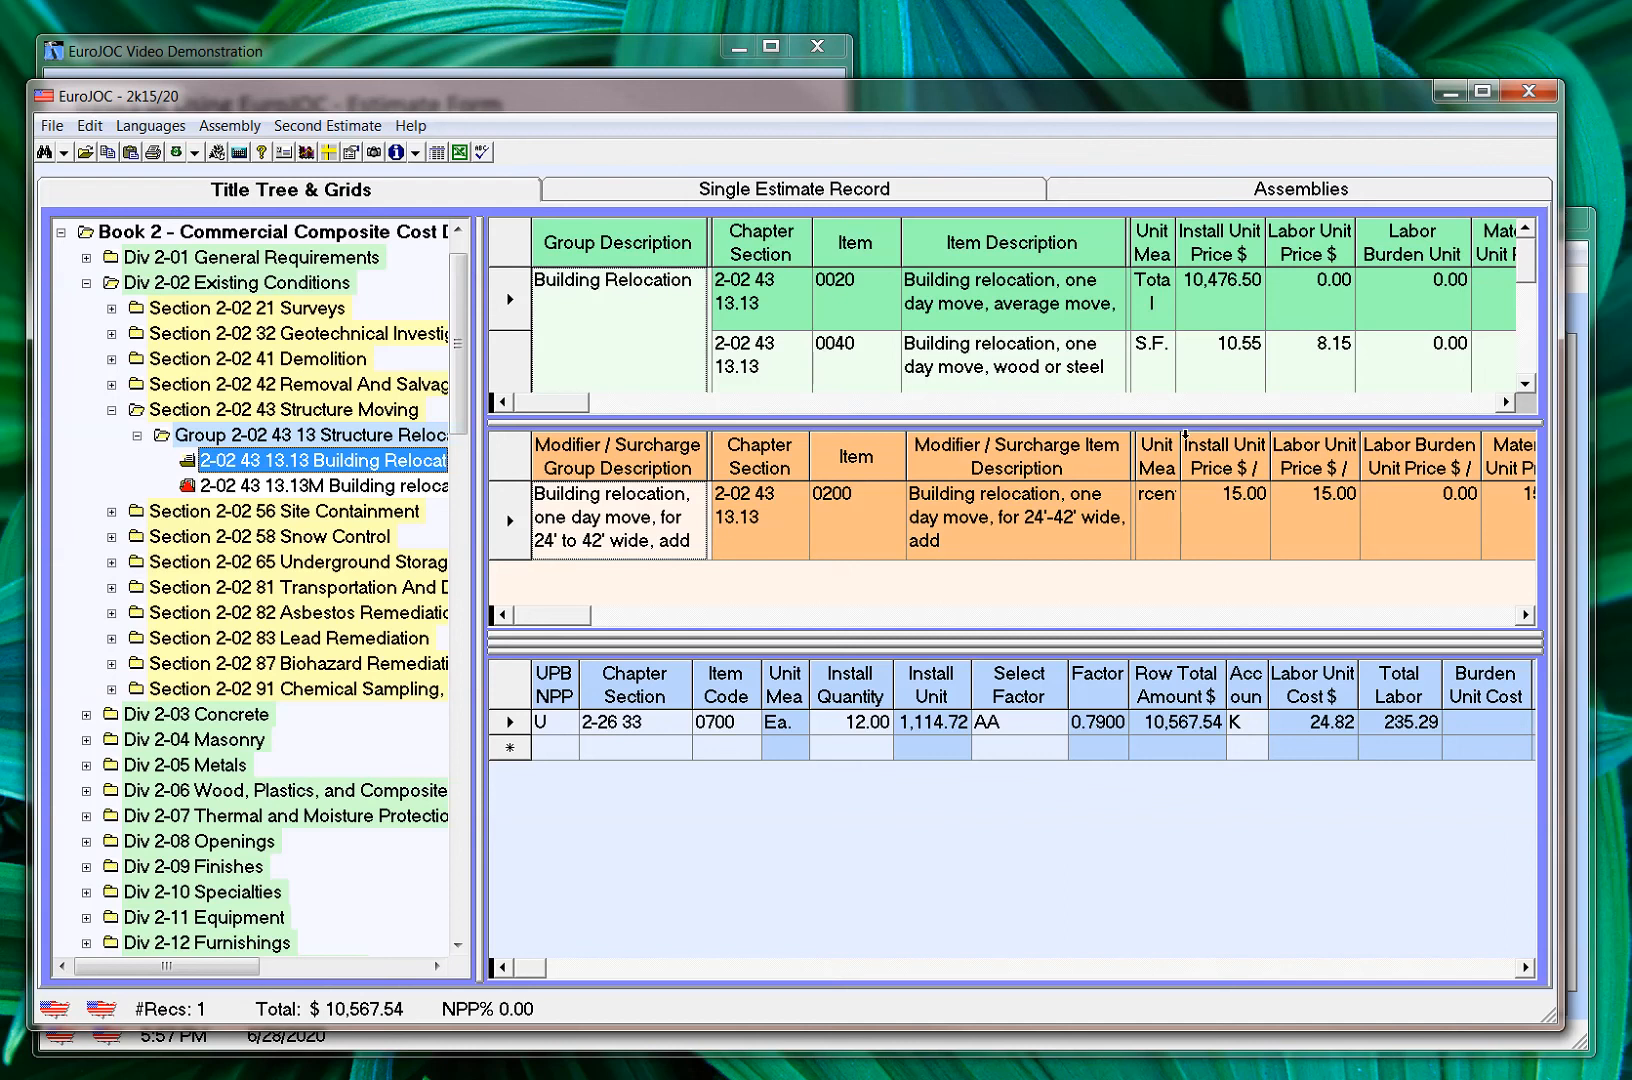
pyautogui.moveTo(1179, 450); pyautogui.dragTo(1235, 449)
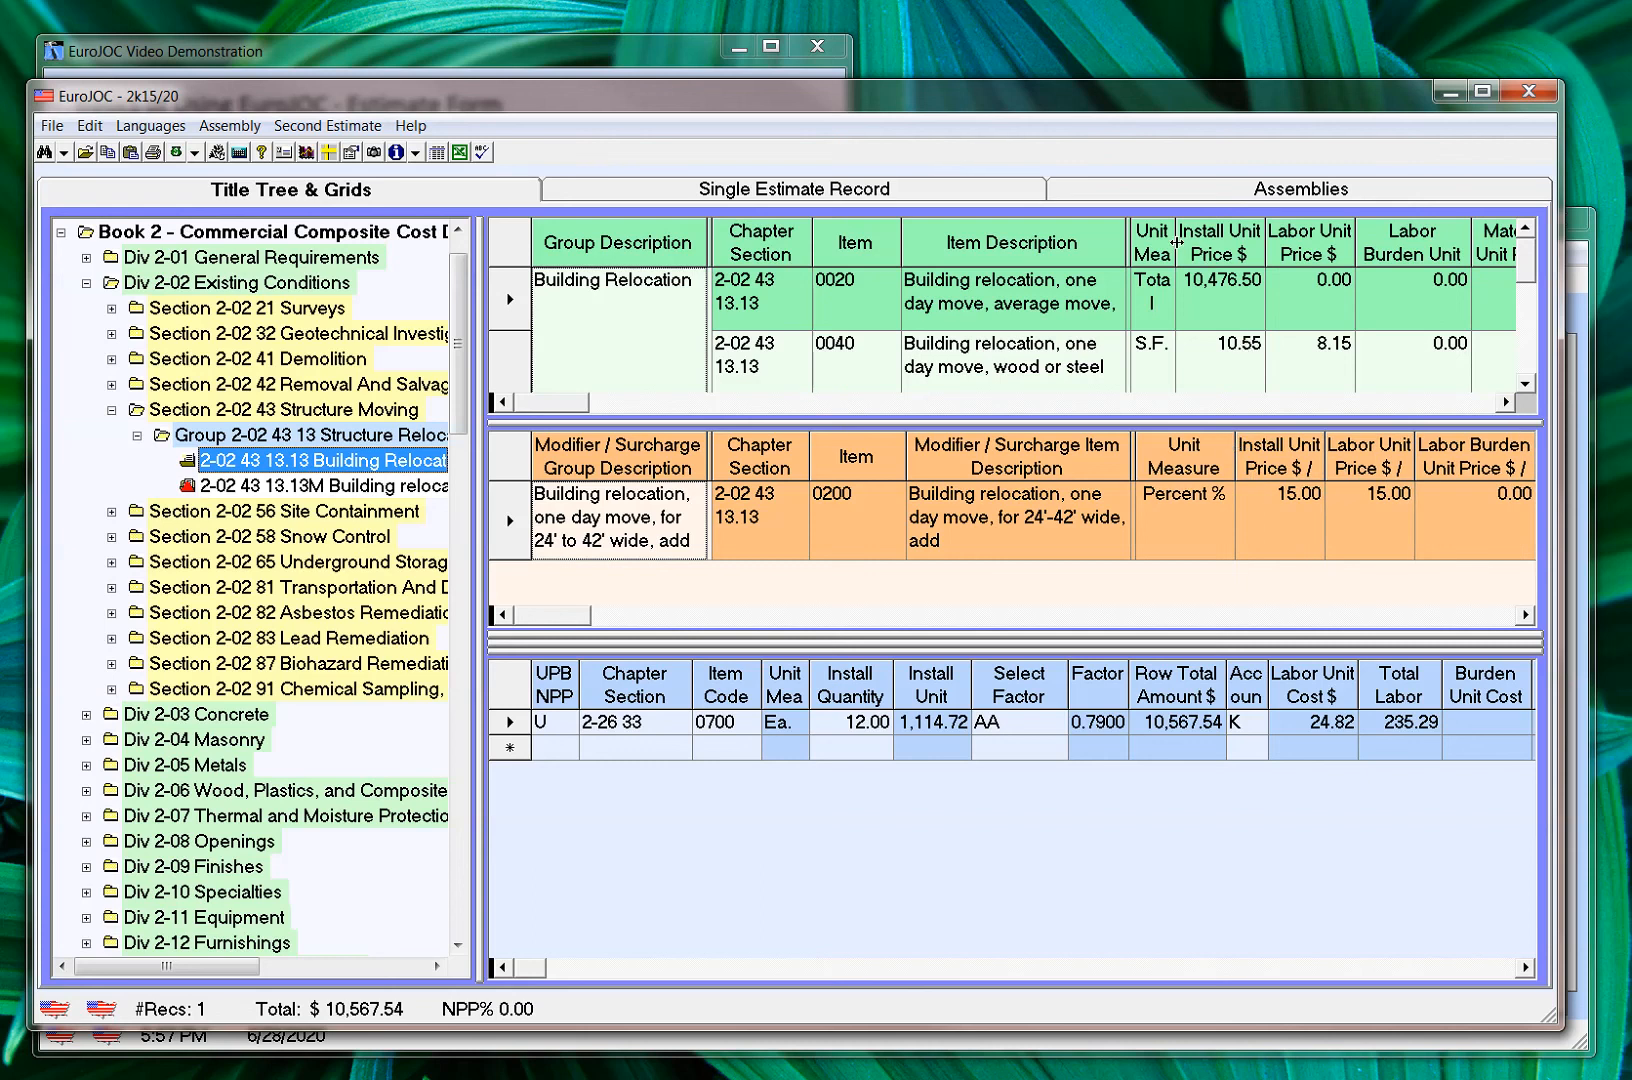
pyautogui.moveTo(1179, 242); pyautogui.dragTo(1232, 242)
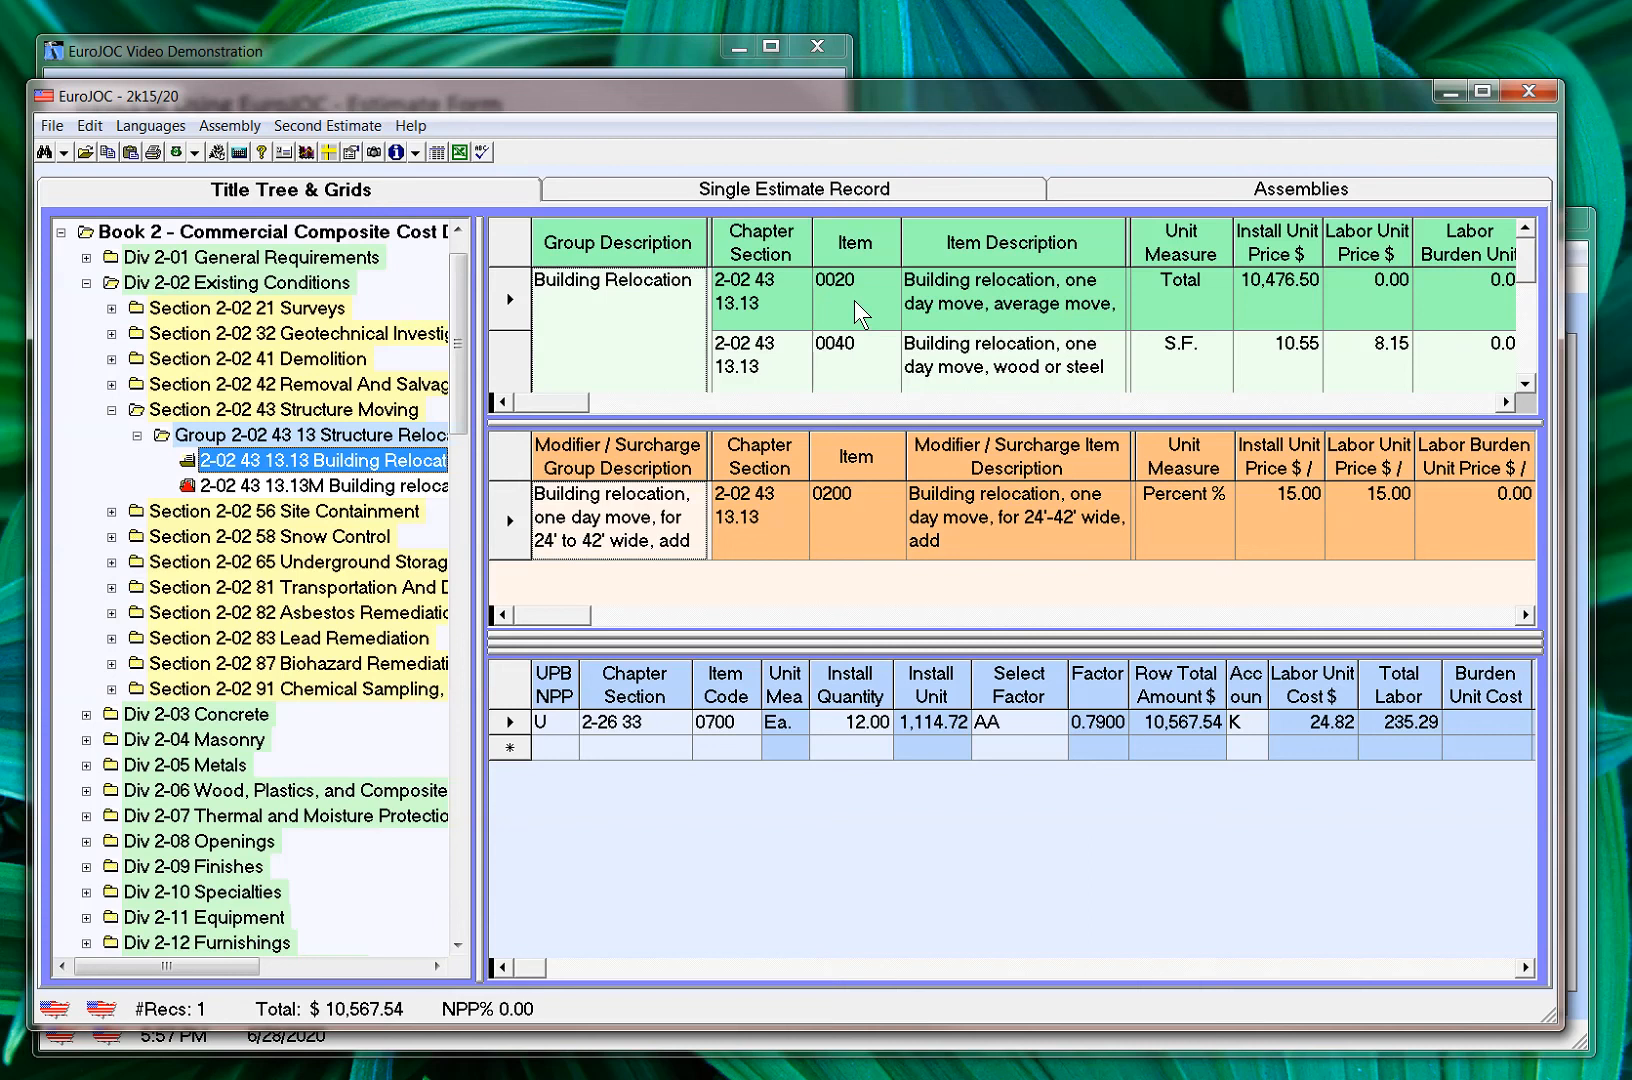
# Add building relocation item 0020 to the estimate with an install quantity of 1
pyautogui.moveTo(855, 315); pyautogui.dragTo(740, 748)
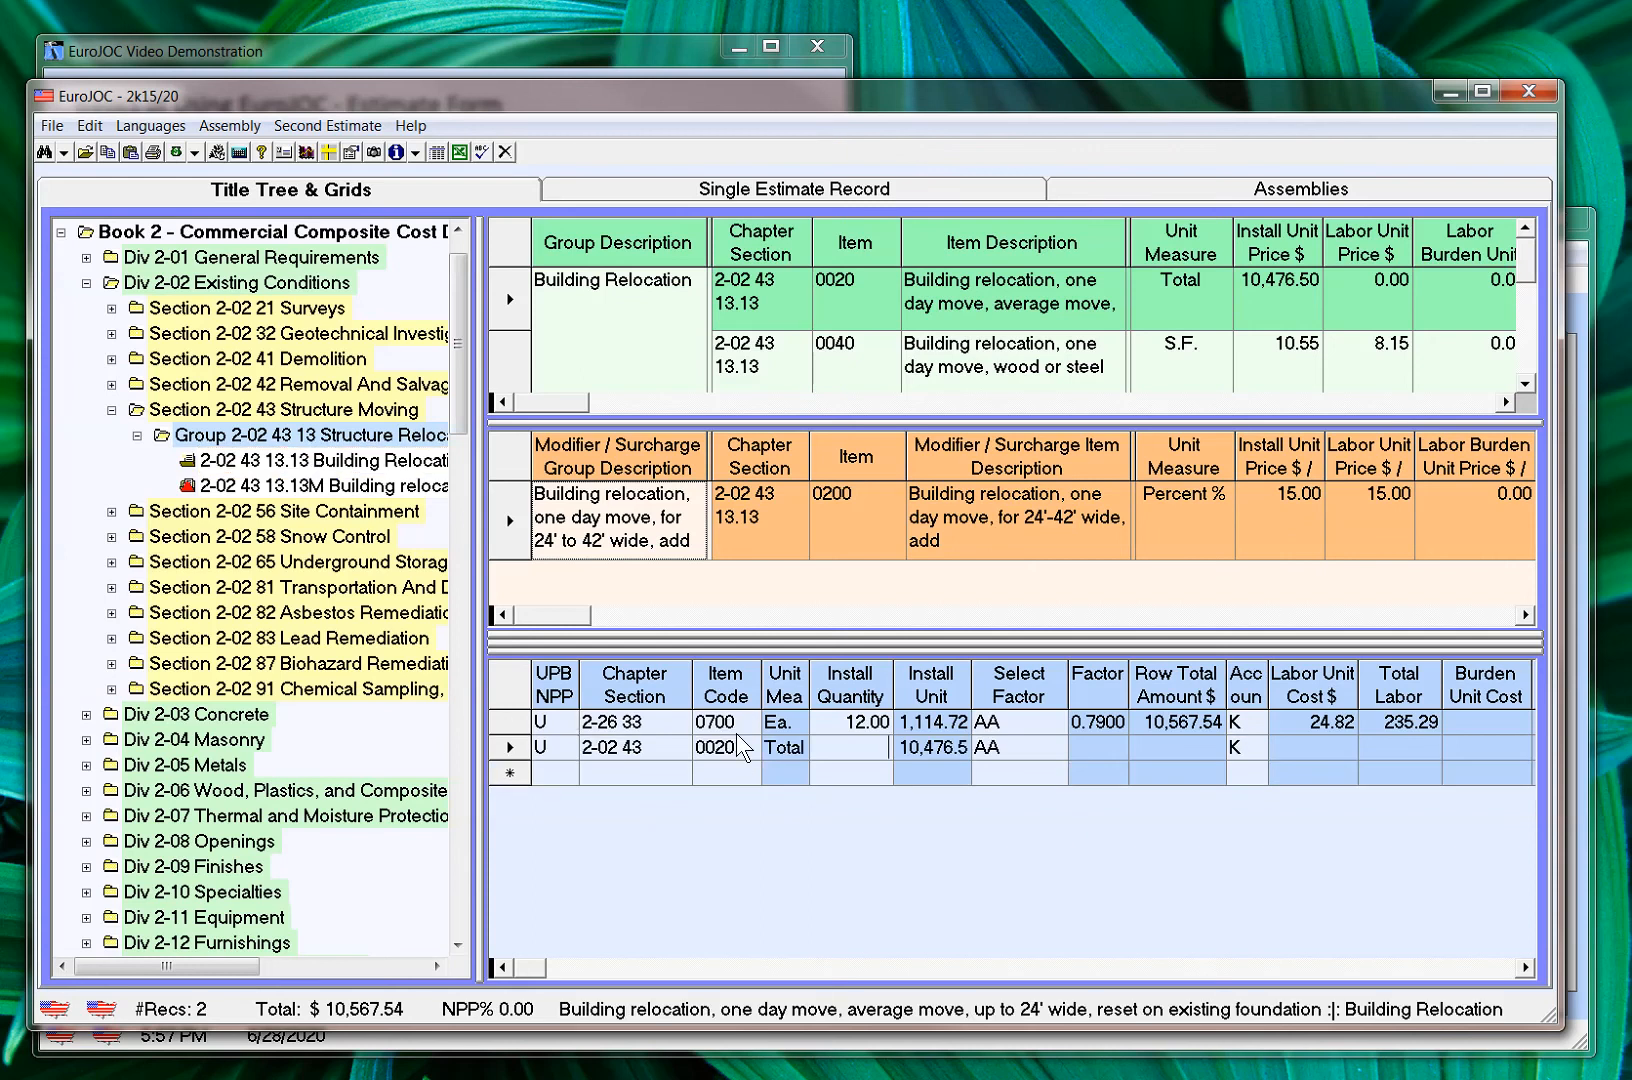
pyautogui.press('Tab')
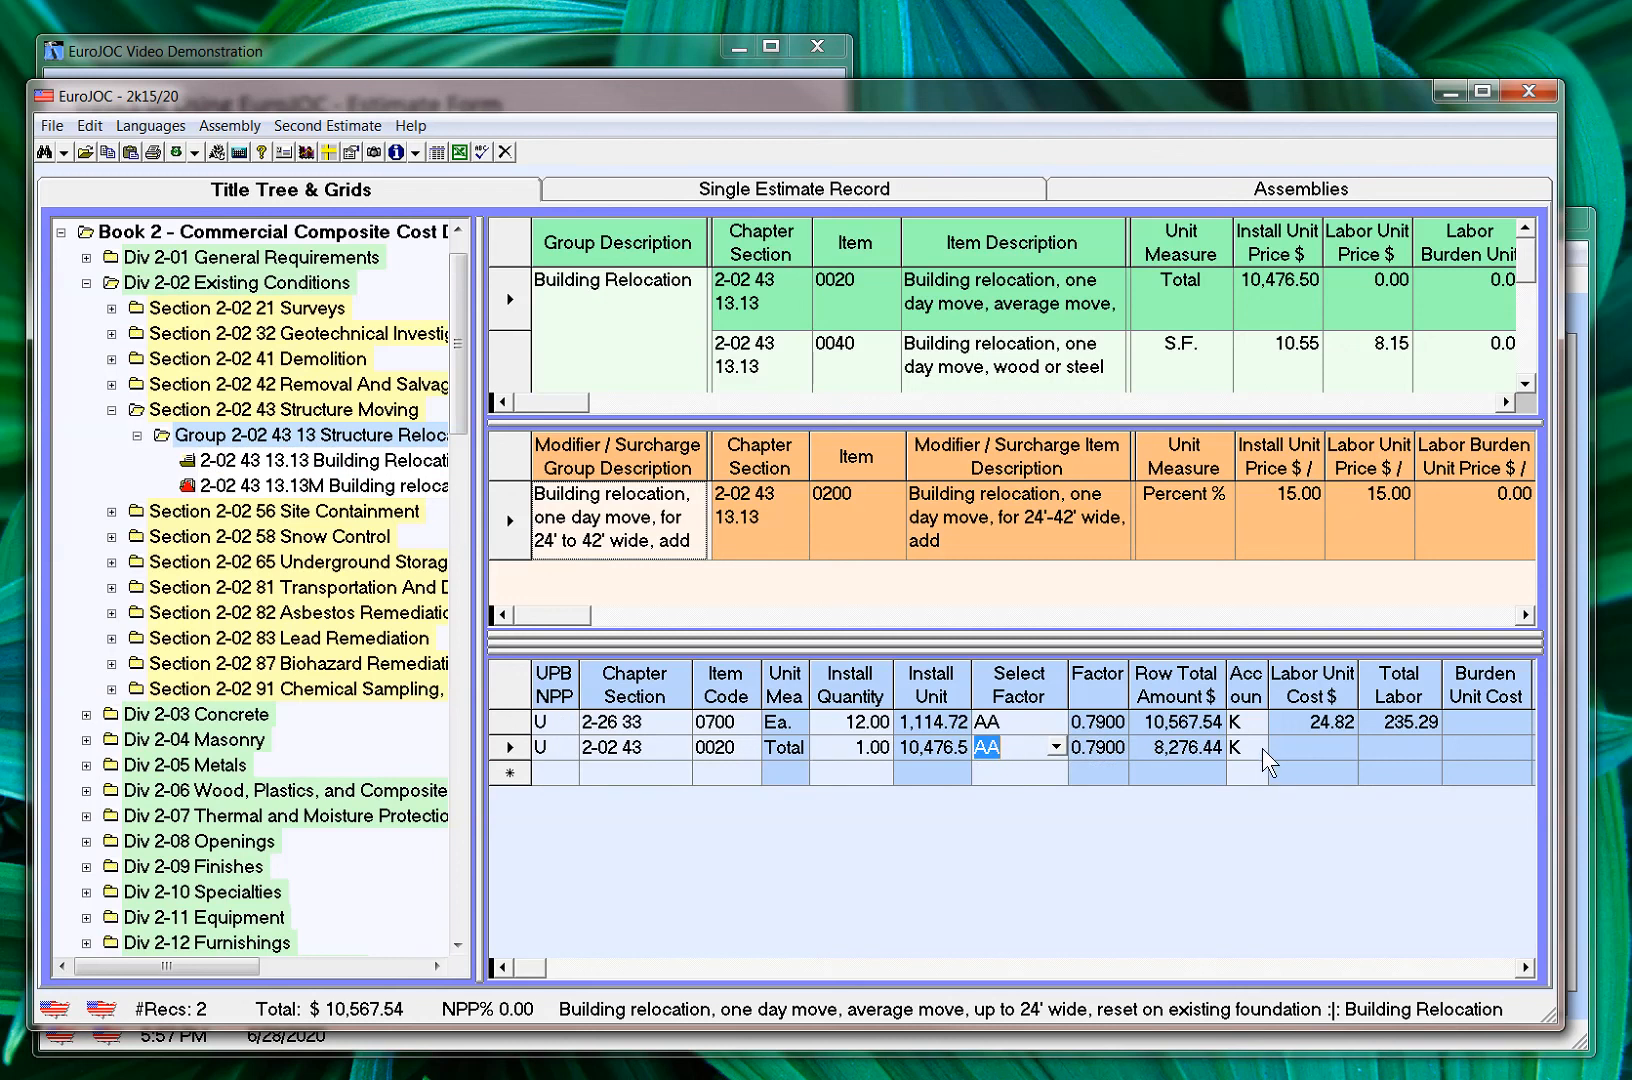
# Review the building relocation row's labor, burden, equipment, material and OH&P cost columns through to Group Description
pyautogui.click(1315, 754)
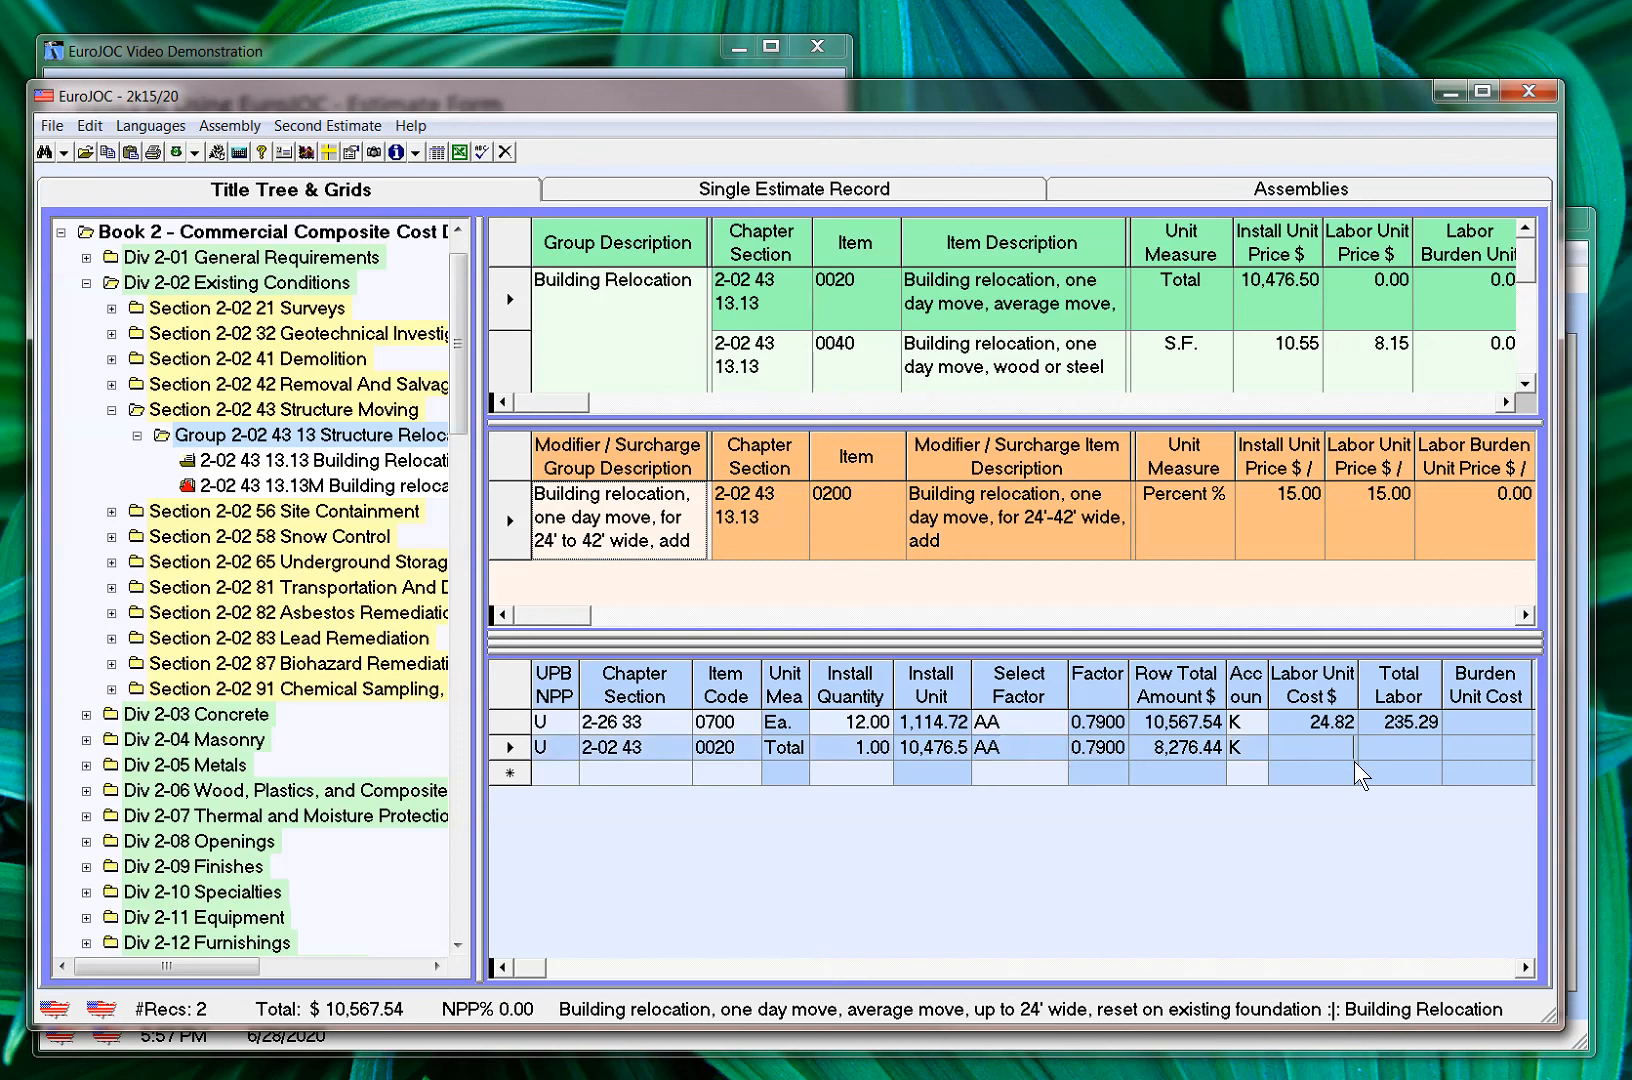
pyautogui.press('Tab')
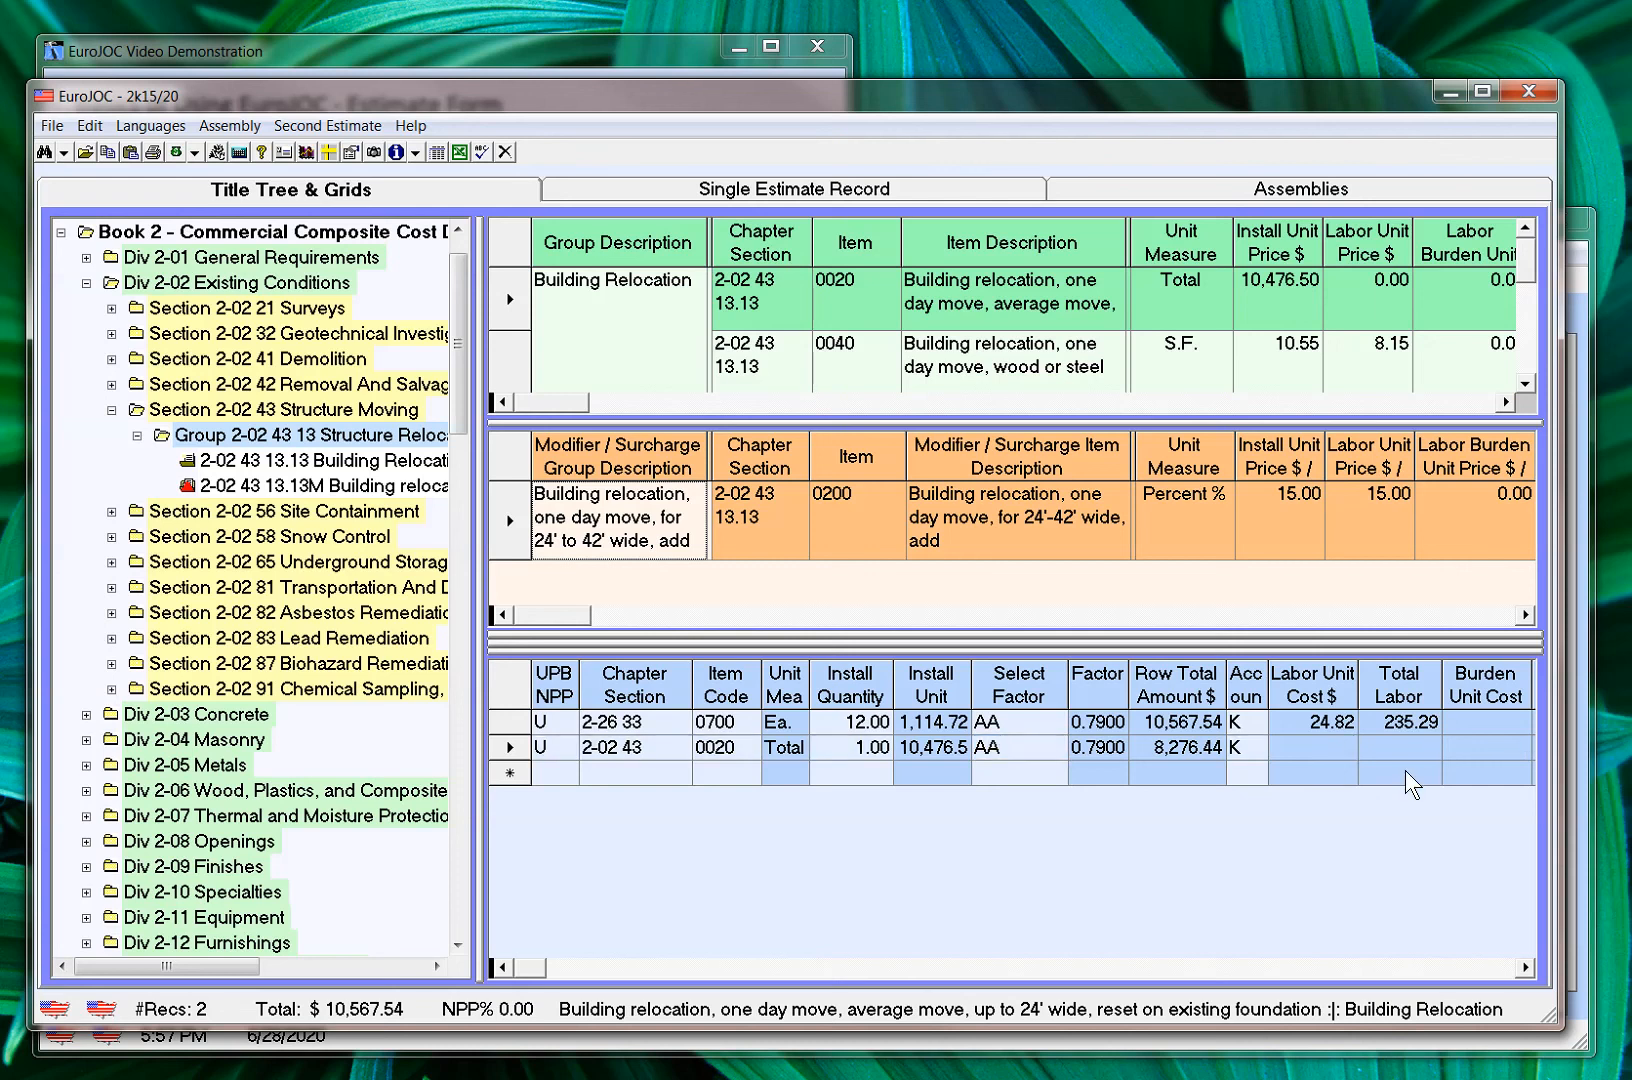
pyautogui.press('Tab')
pyautogui.press('Tab')
pyautogui.press('Tab')
pyautogui.press('Tab')
pyautogui.press('Tab')
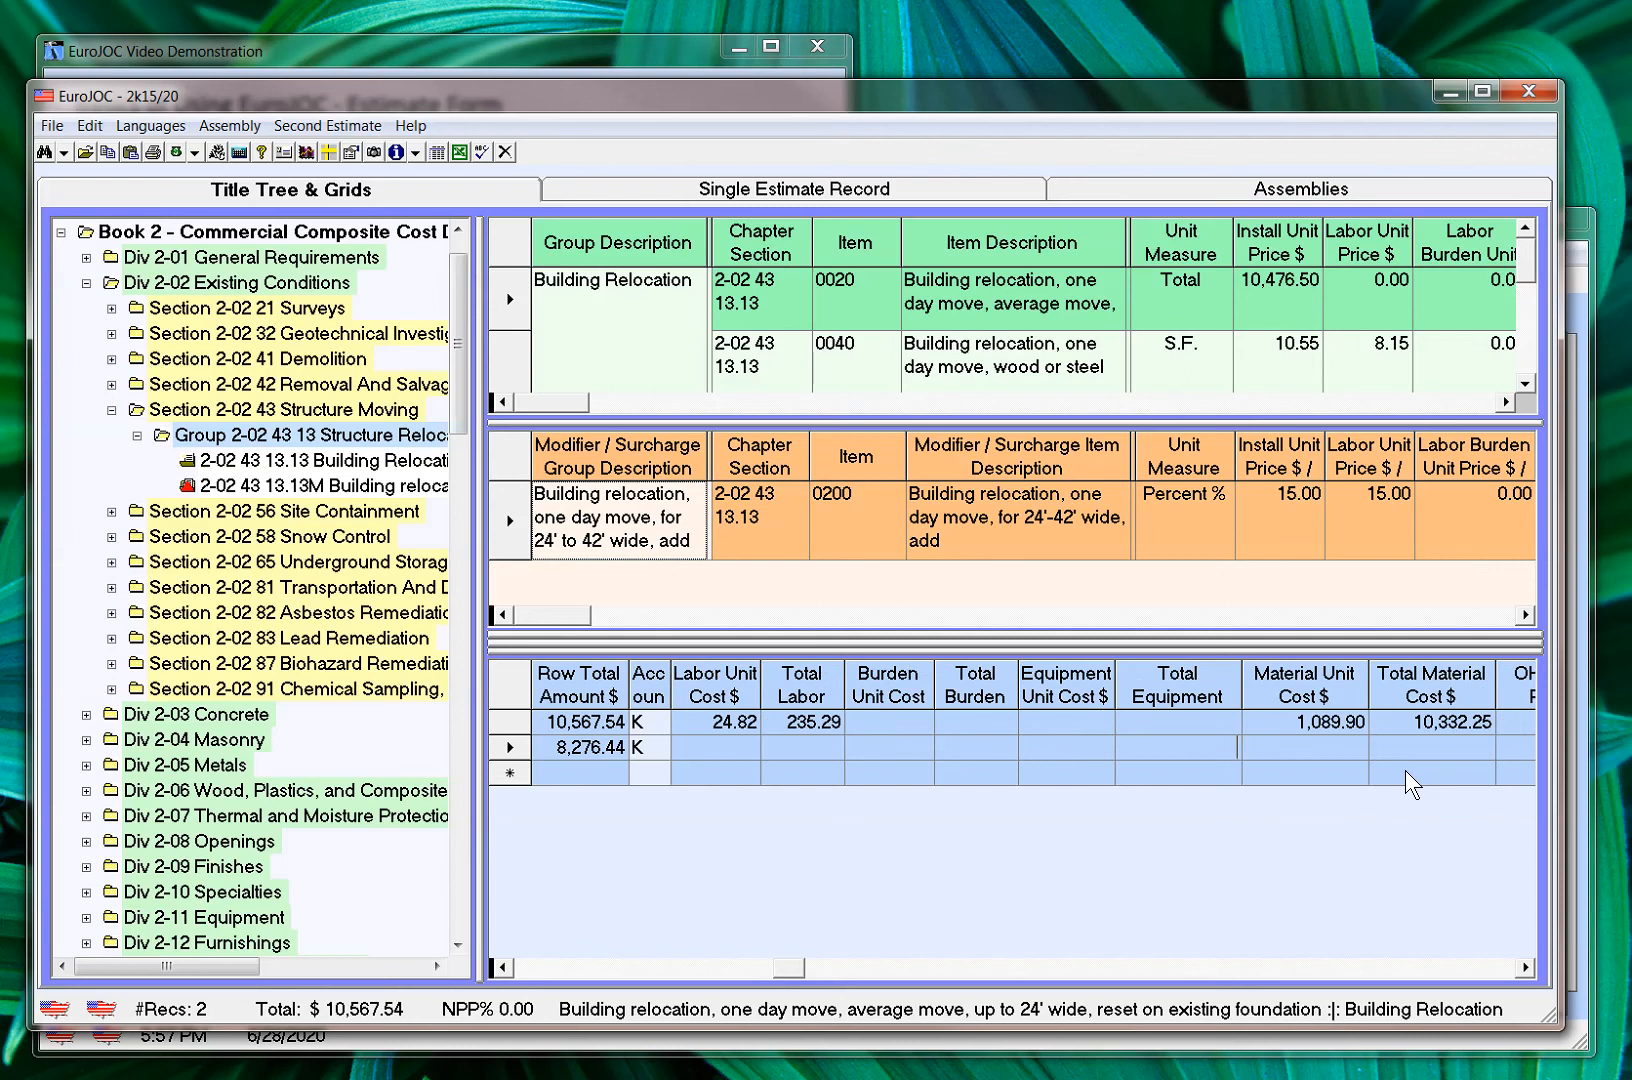
pyautogui.press('Tab')
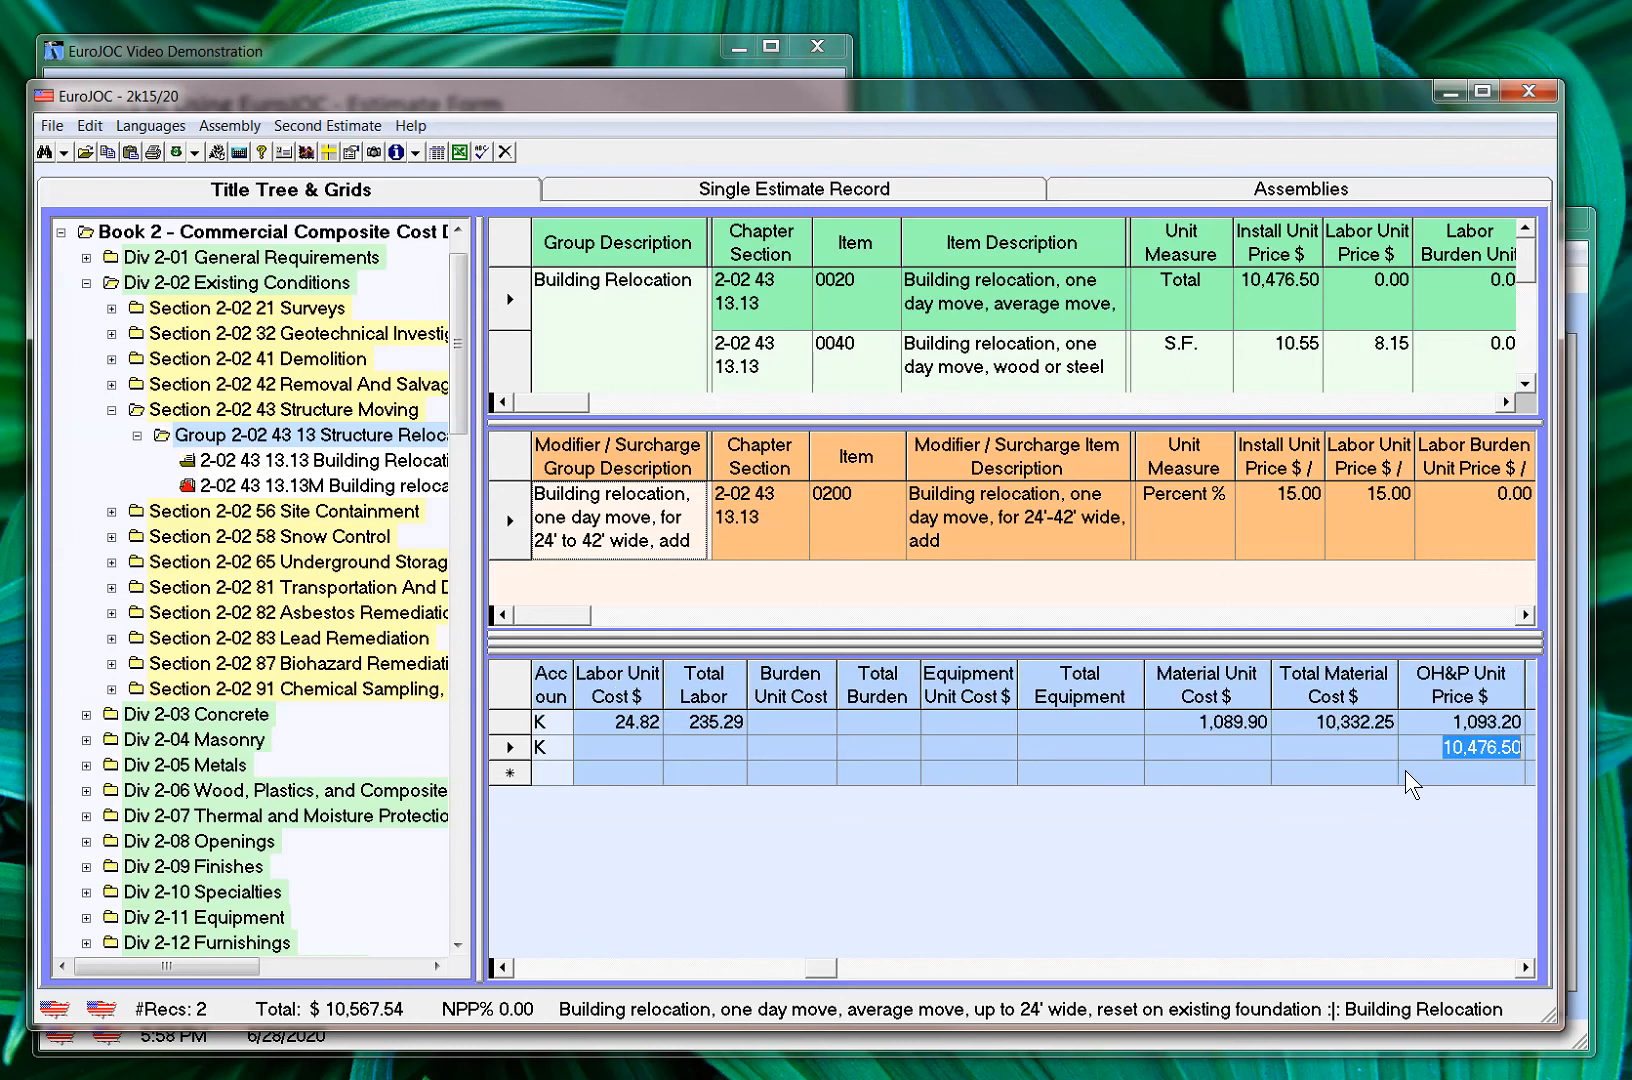
pyautogui.press('Left')
pyautogui.press('Right')
pyautogui.press('Right')
pyautogui.press('Right')
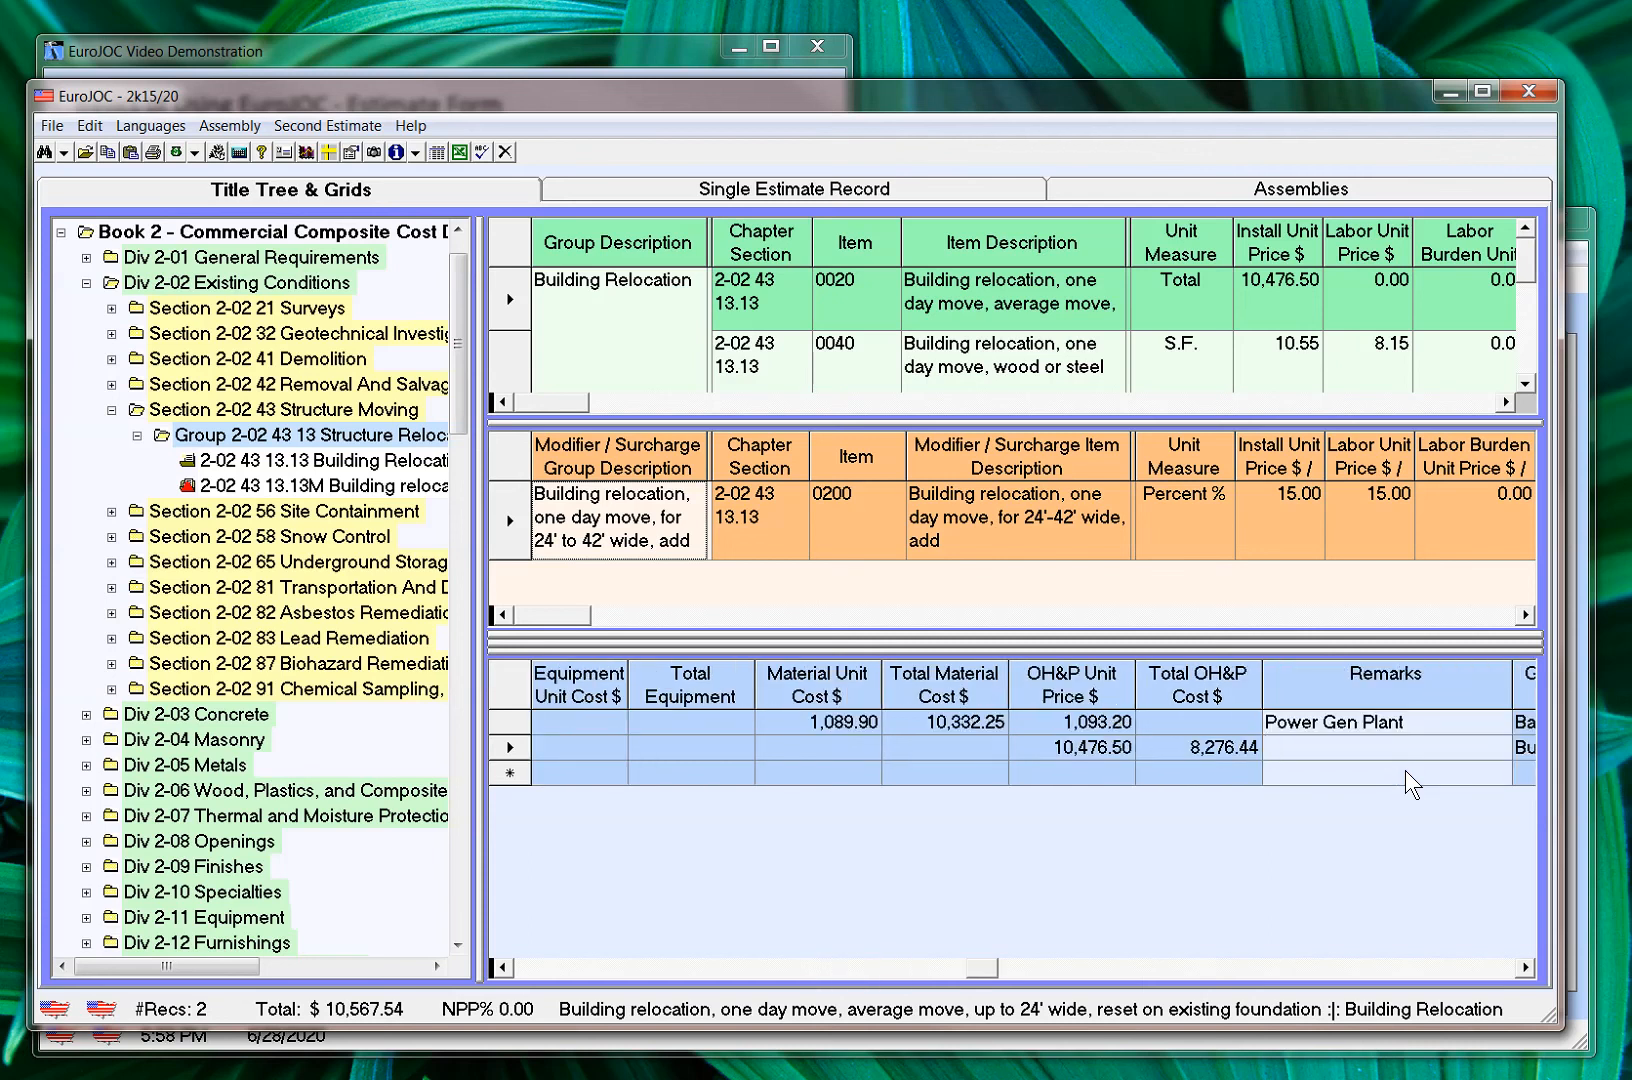
pyautogui.press('Right')
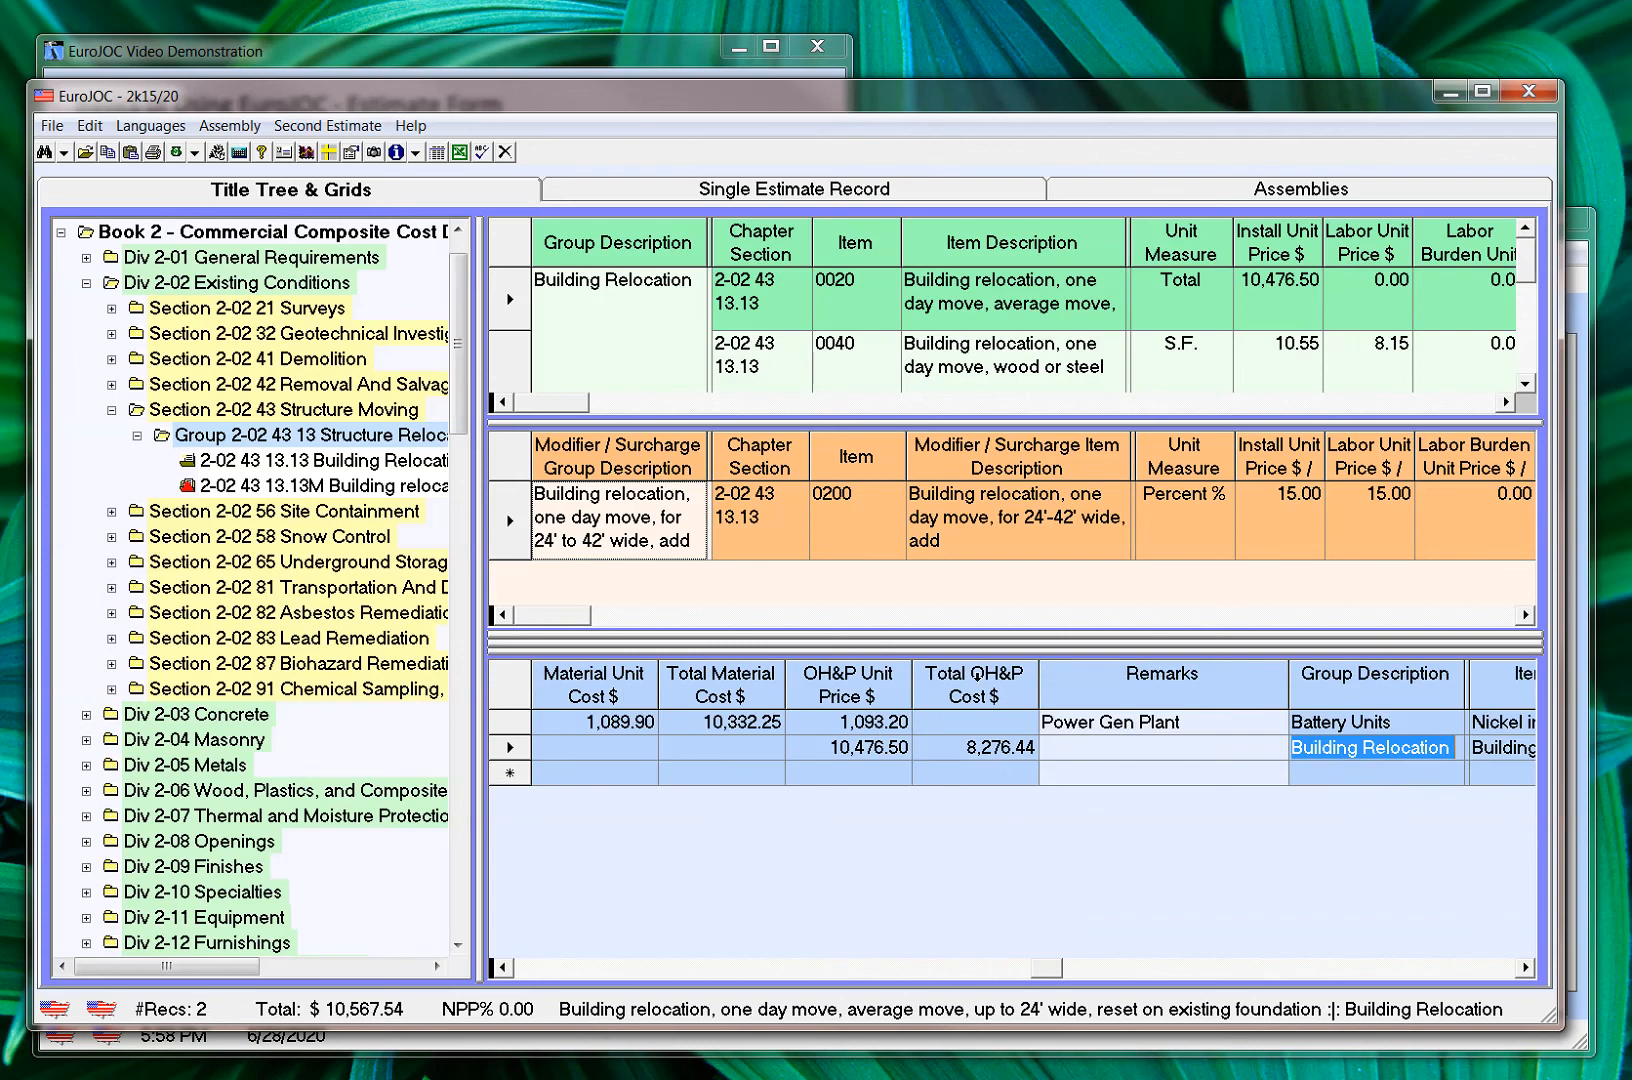
# Add surcharge item 0200 to the estimate with parent item 0020 and an install quantity of 1, and select title 2-02 43 13.13M
pyautogui.moveTo(850, 519); pyautogui.dragTo(748, 768)
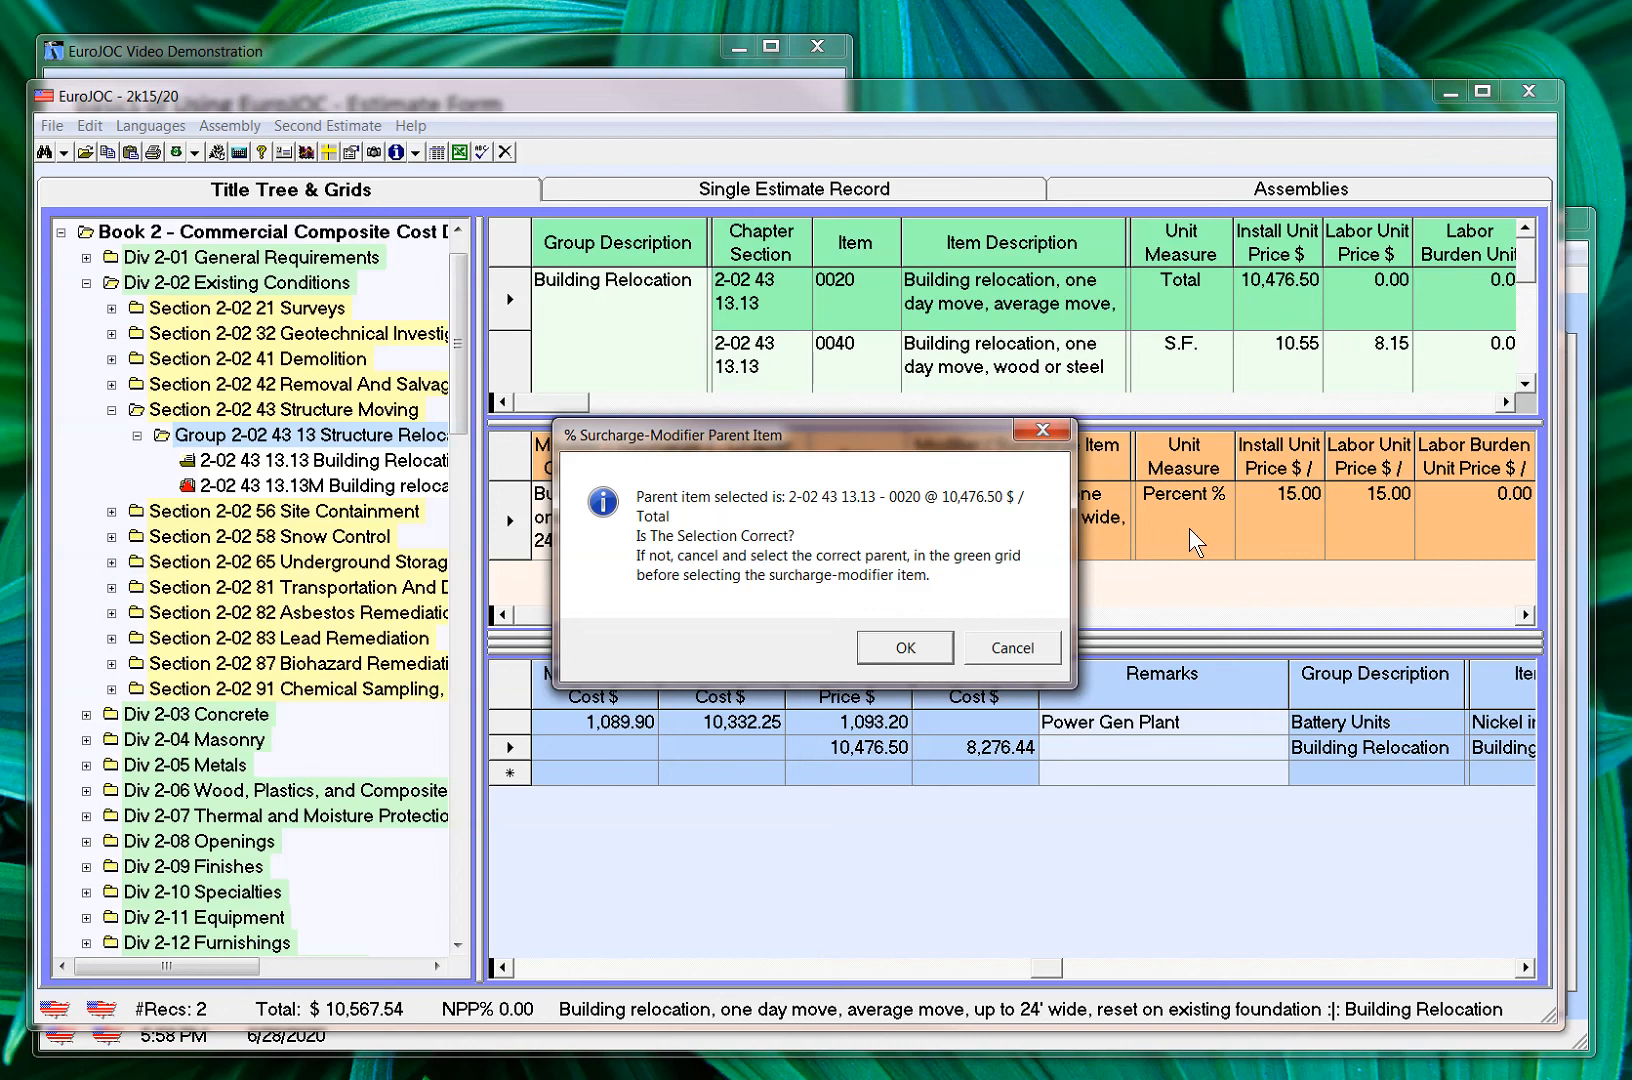
pyautogui.click(905, 648)
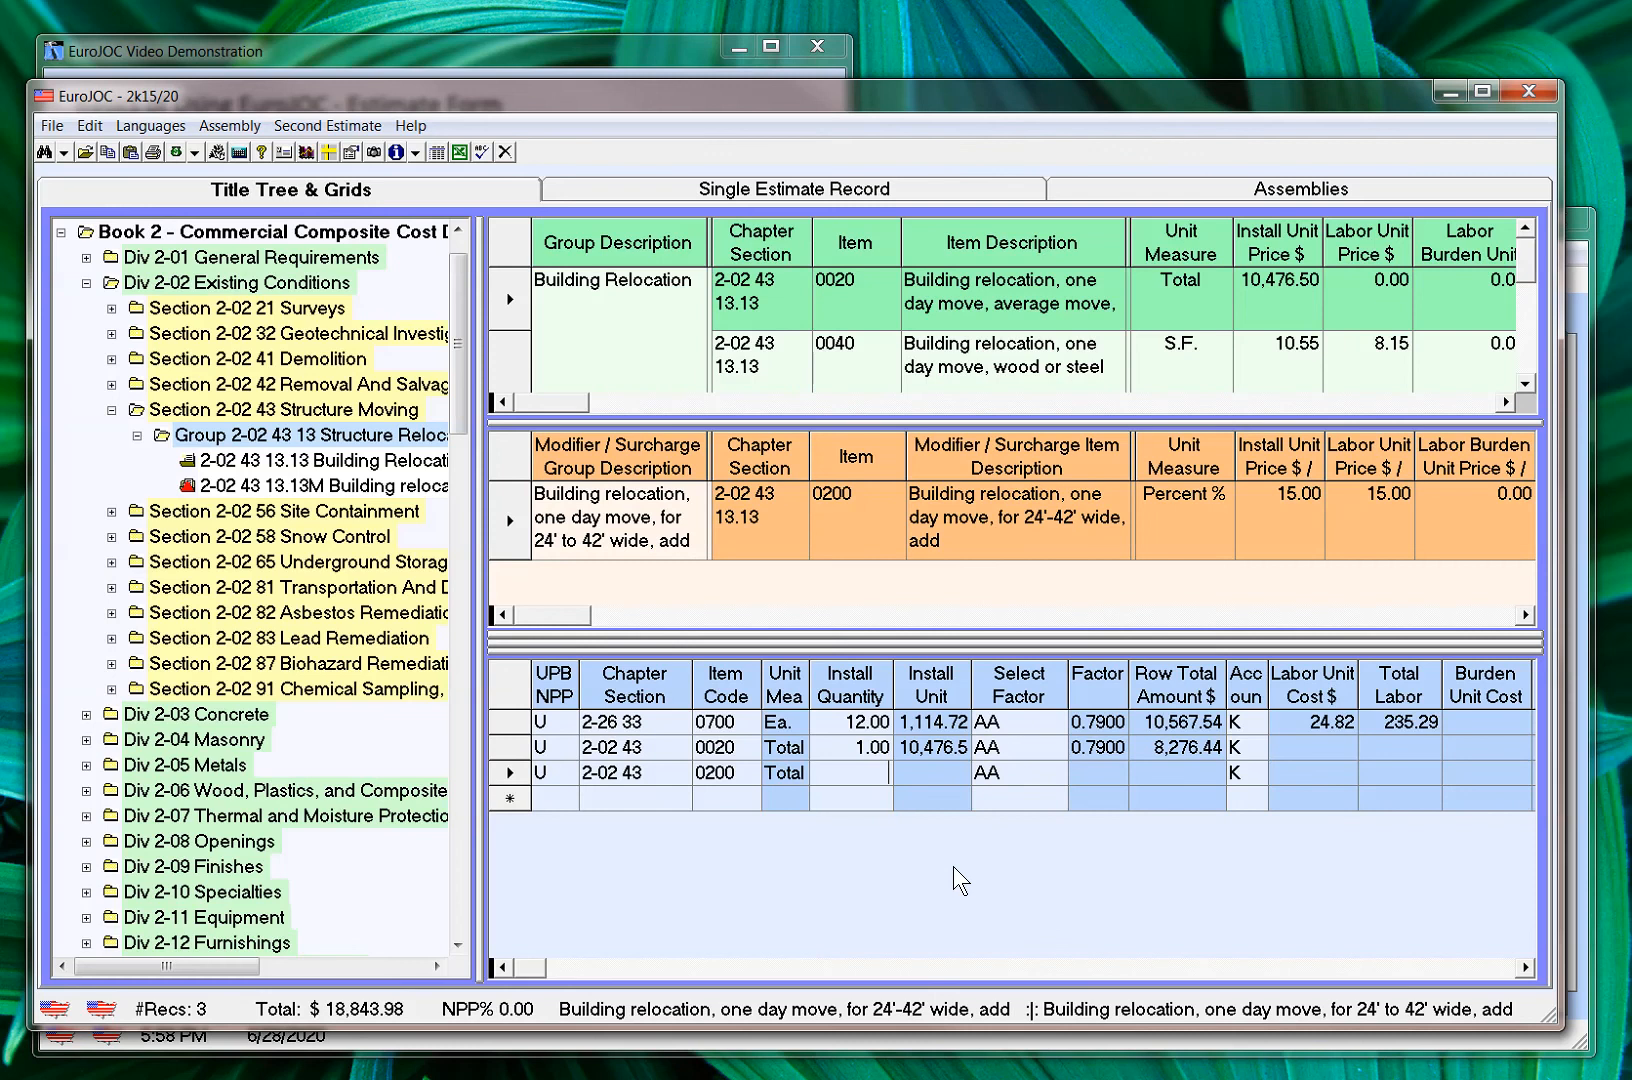
pyautogui.write('1')
pyautogui.press('Tab')
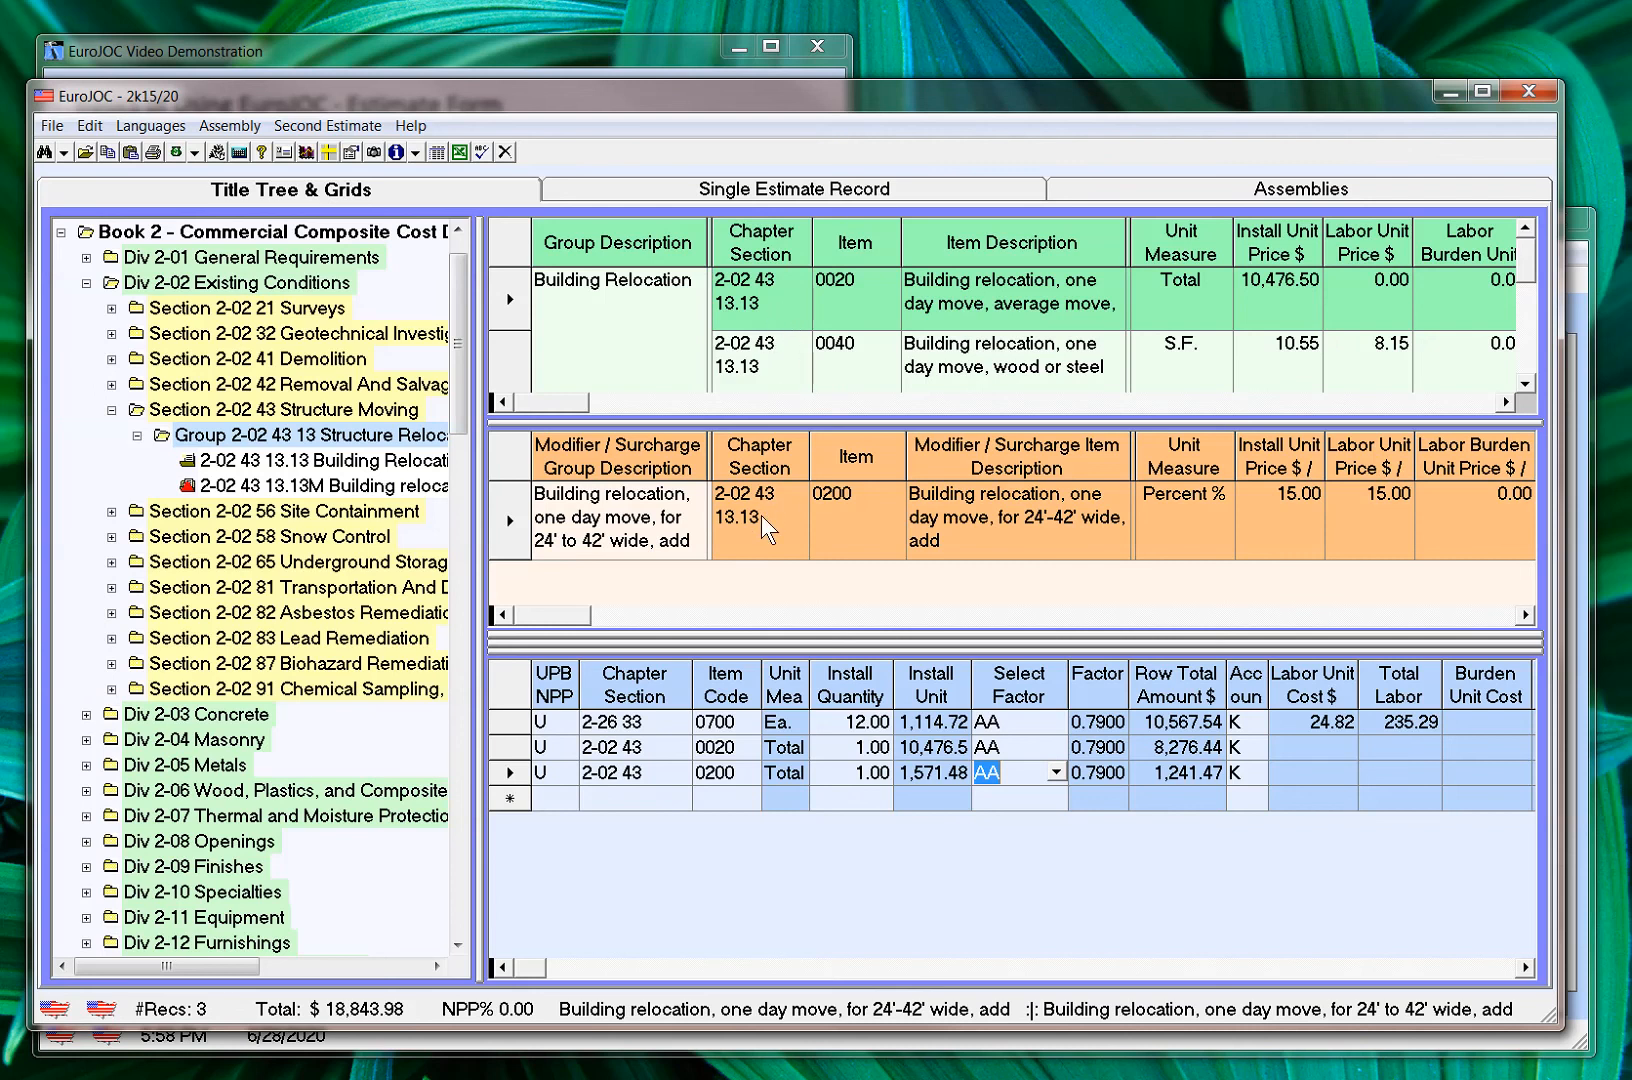
pyautogui.click(190, 484)
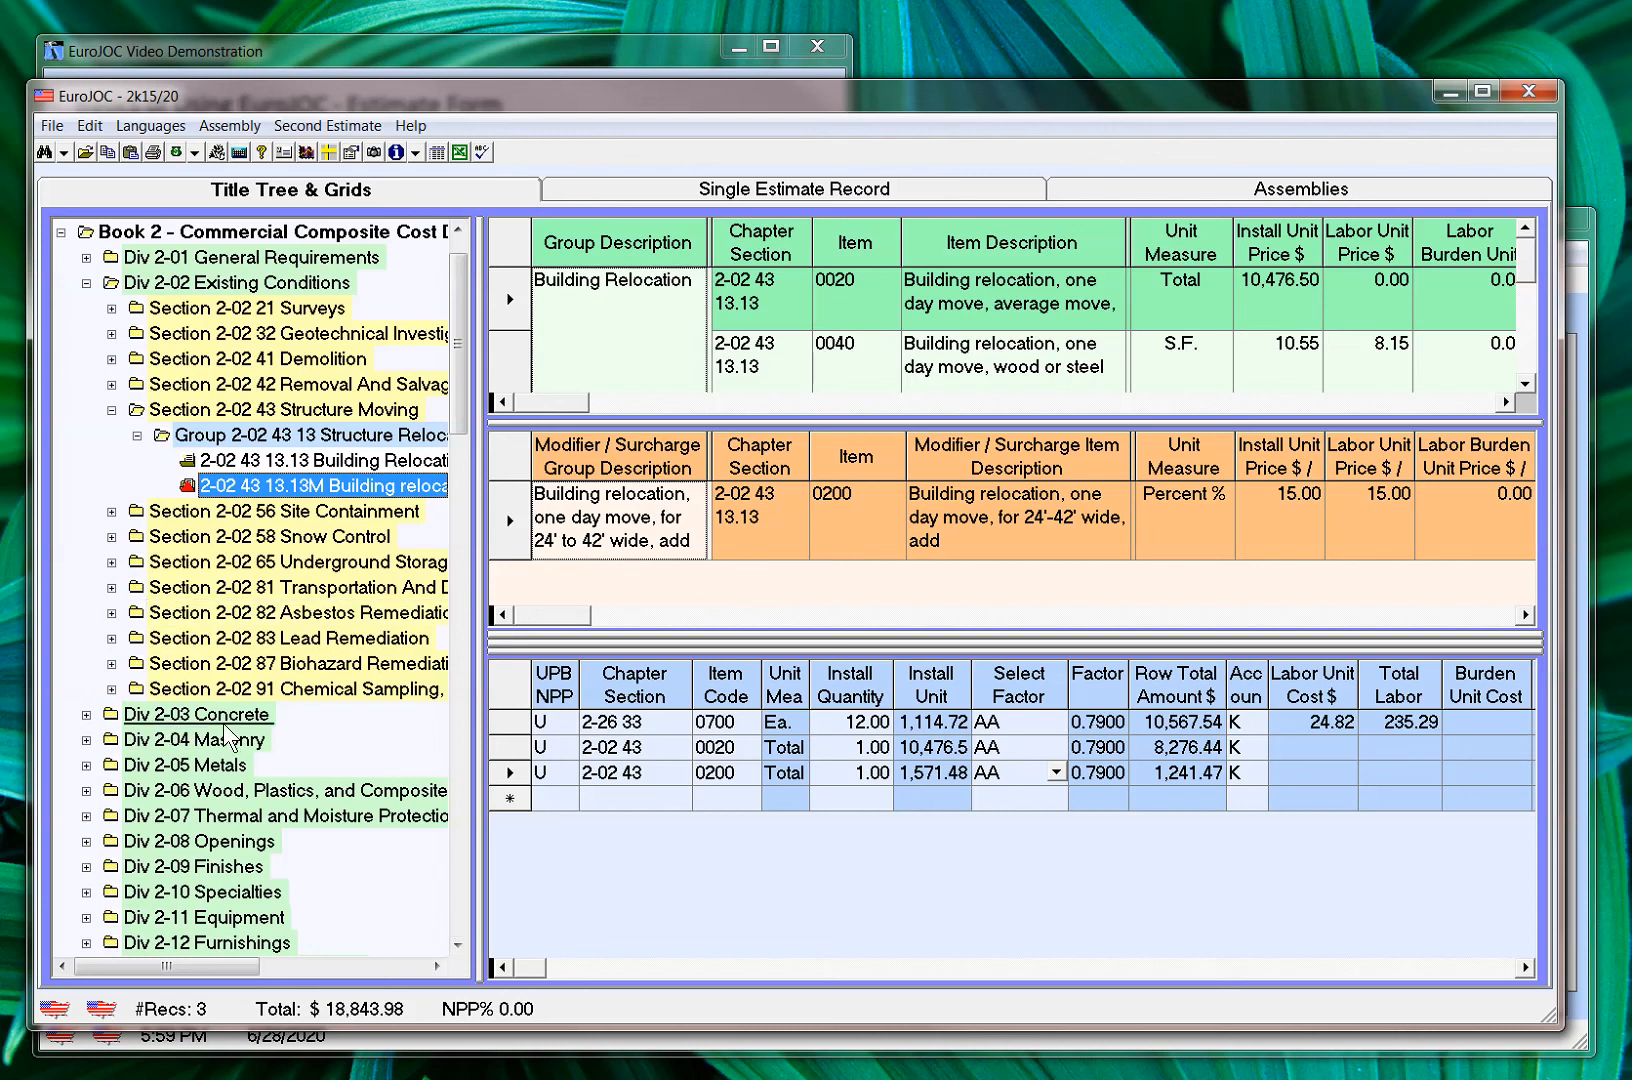
# Search the UPB in all divisions for items containing both "door" and "hinges", and enlarge the result rows to show more description text
pyautogui.click(44, 154)
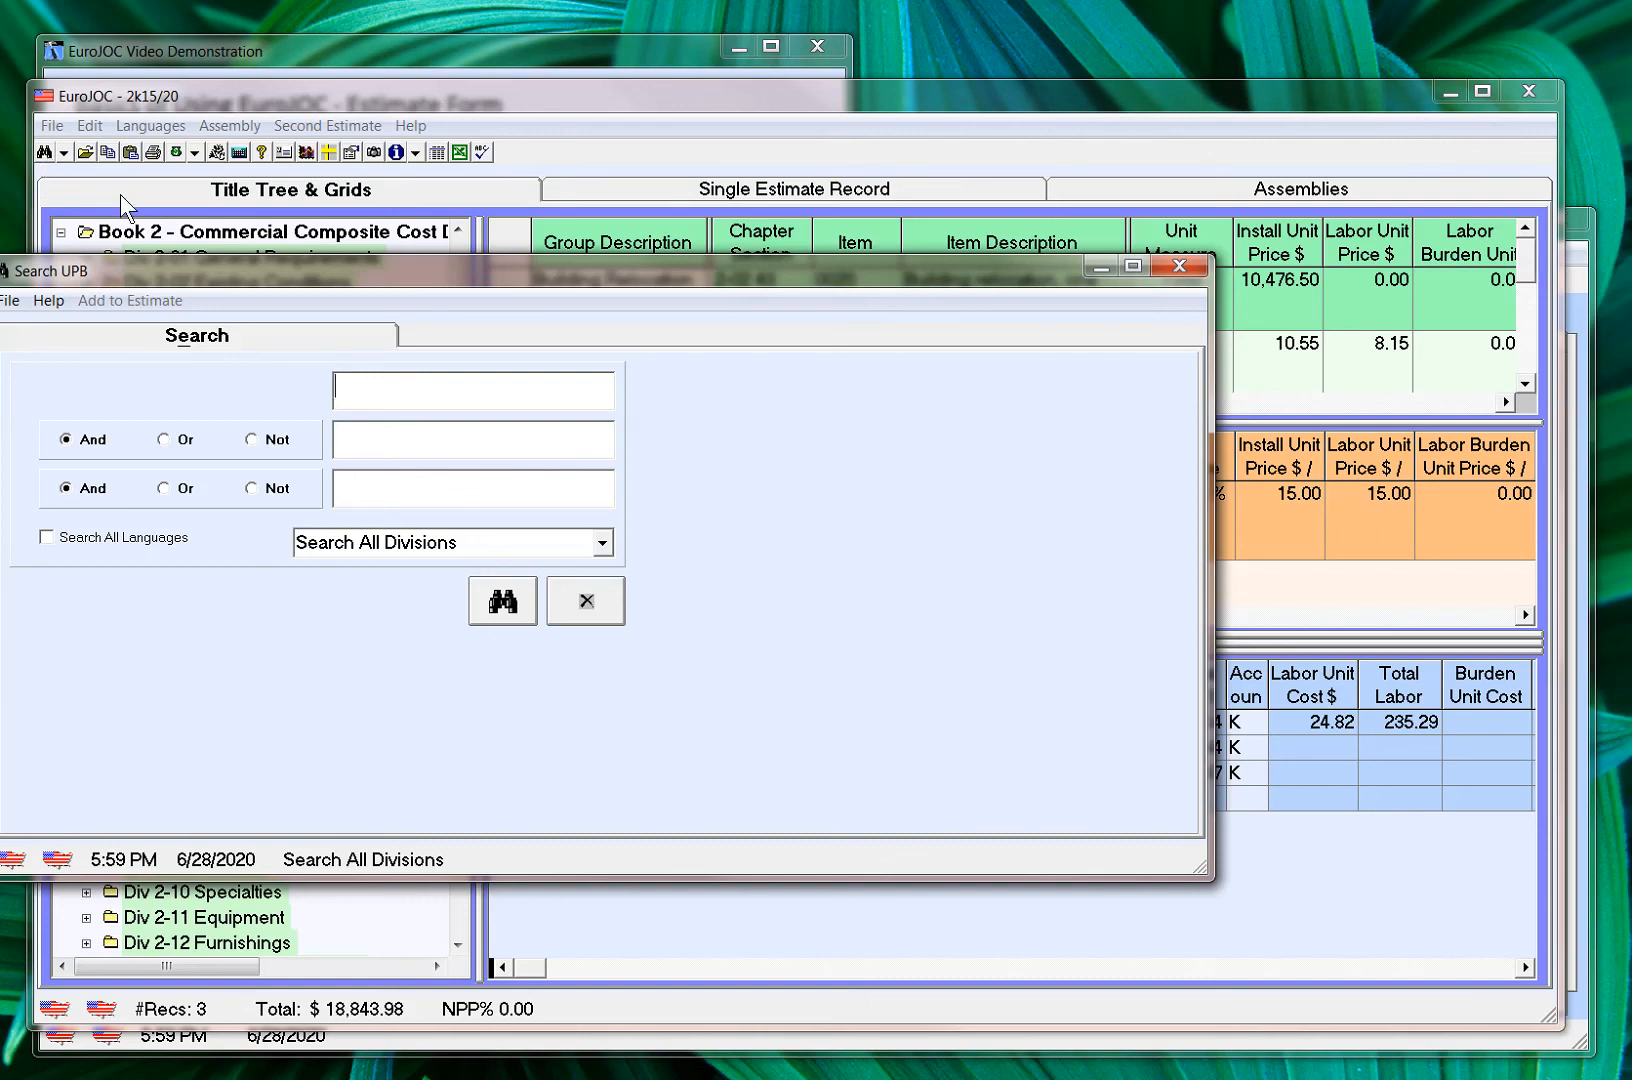
pyautogui.moveTo(204, 265); pyautogui.dragTo(332, 265)
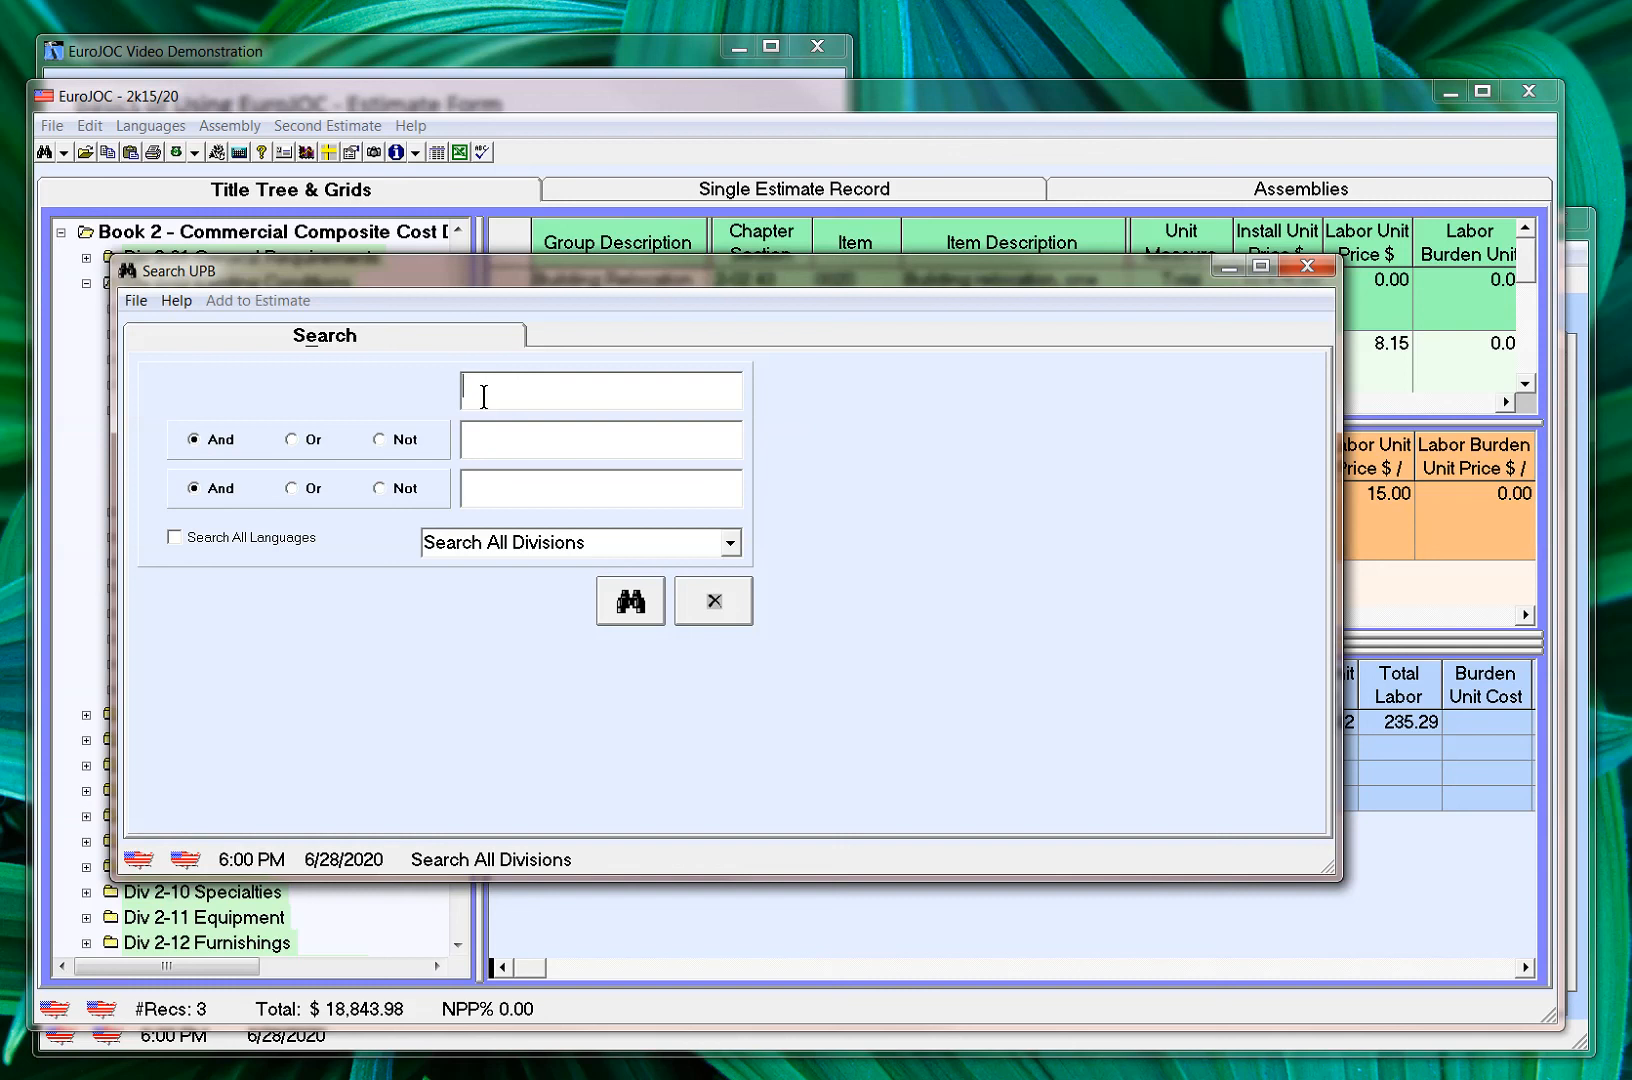
pyautogui.write('door hinges')
pyautogui.press('BackSpace')
pyautogui.press('BackSpace')
pyautogui.press('BackSpace')
pyautogui.press('BackSpace')
pyautogui.press('BackSpace')
pyautogui.press('BackSpace')
pyautogui.press('BackSpace')
pyautogui.press('Tab')
pyautogui.write('hinges')
pyautogui.click(628, 601)
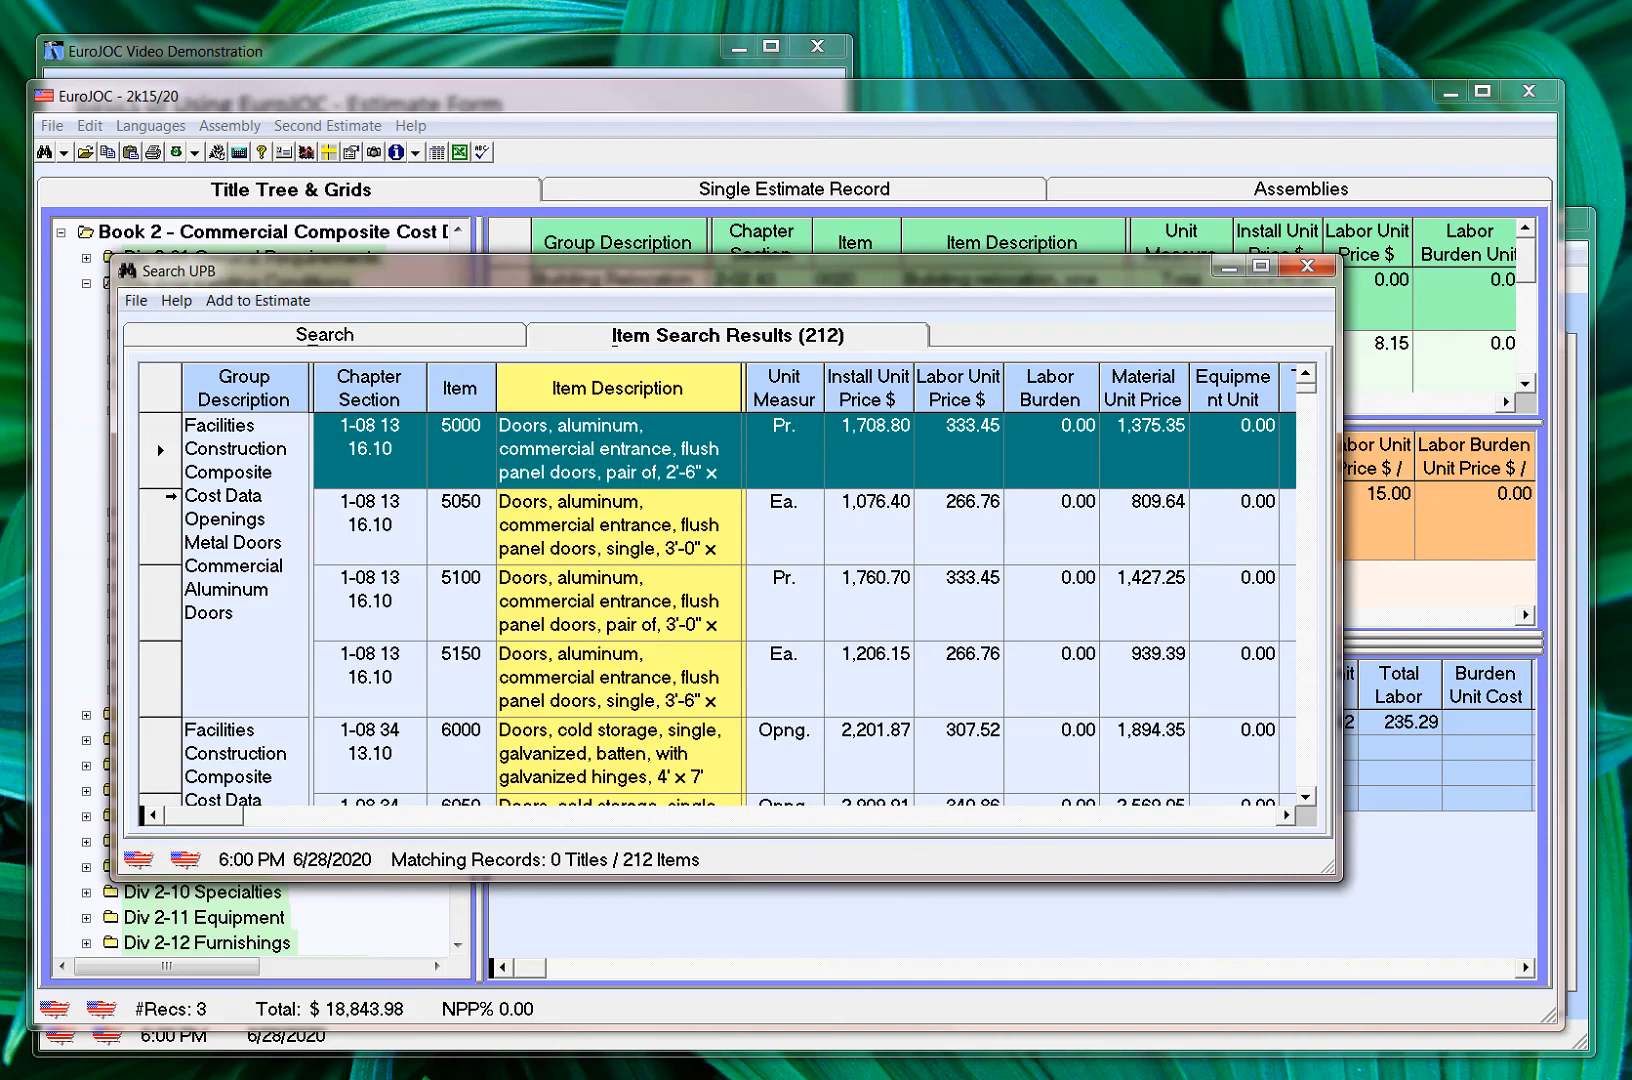
pyautogui.moveTo(169, 490); pyautogui.dragTo(169, 513)
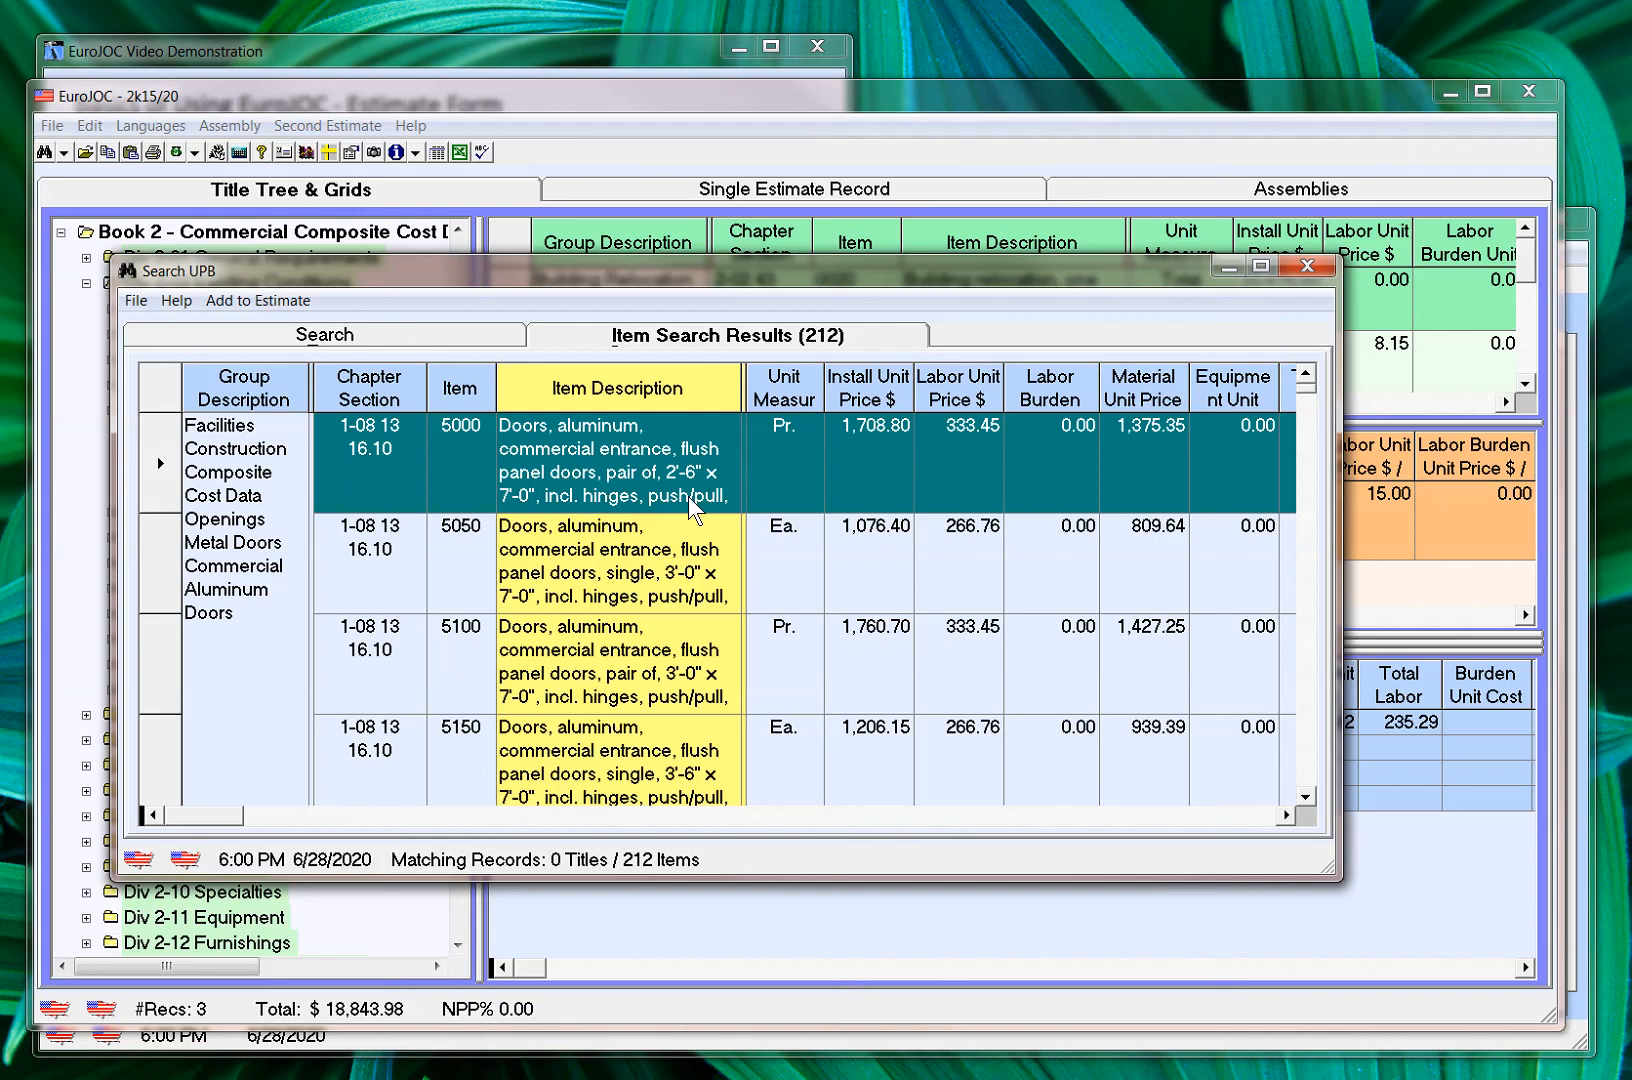
# Widen the Item Description column of the results and refine the all-divisions search to items containing "door", "hinges" and "brass"
pyautogui.moveTo(742, 392); pyautogui.dragTo(818, 390)
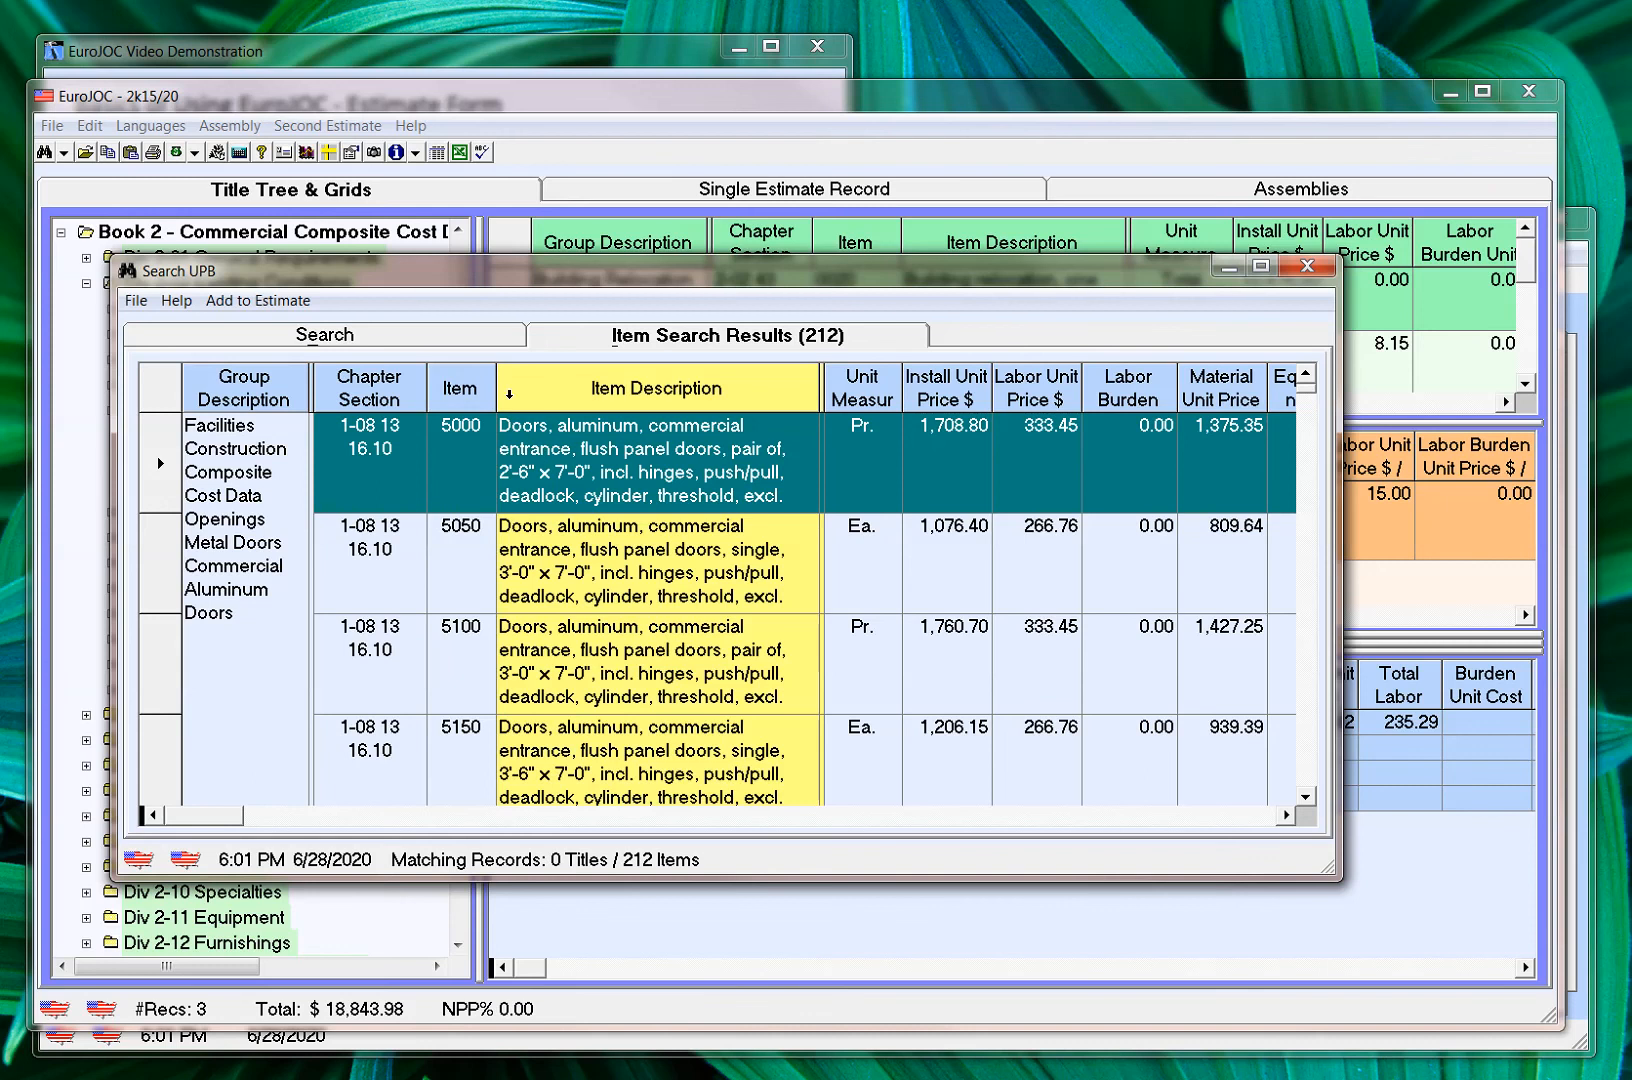
pyautogui.click(484, 337)
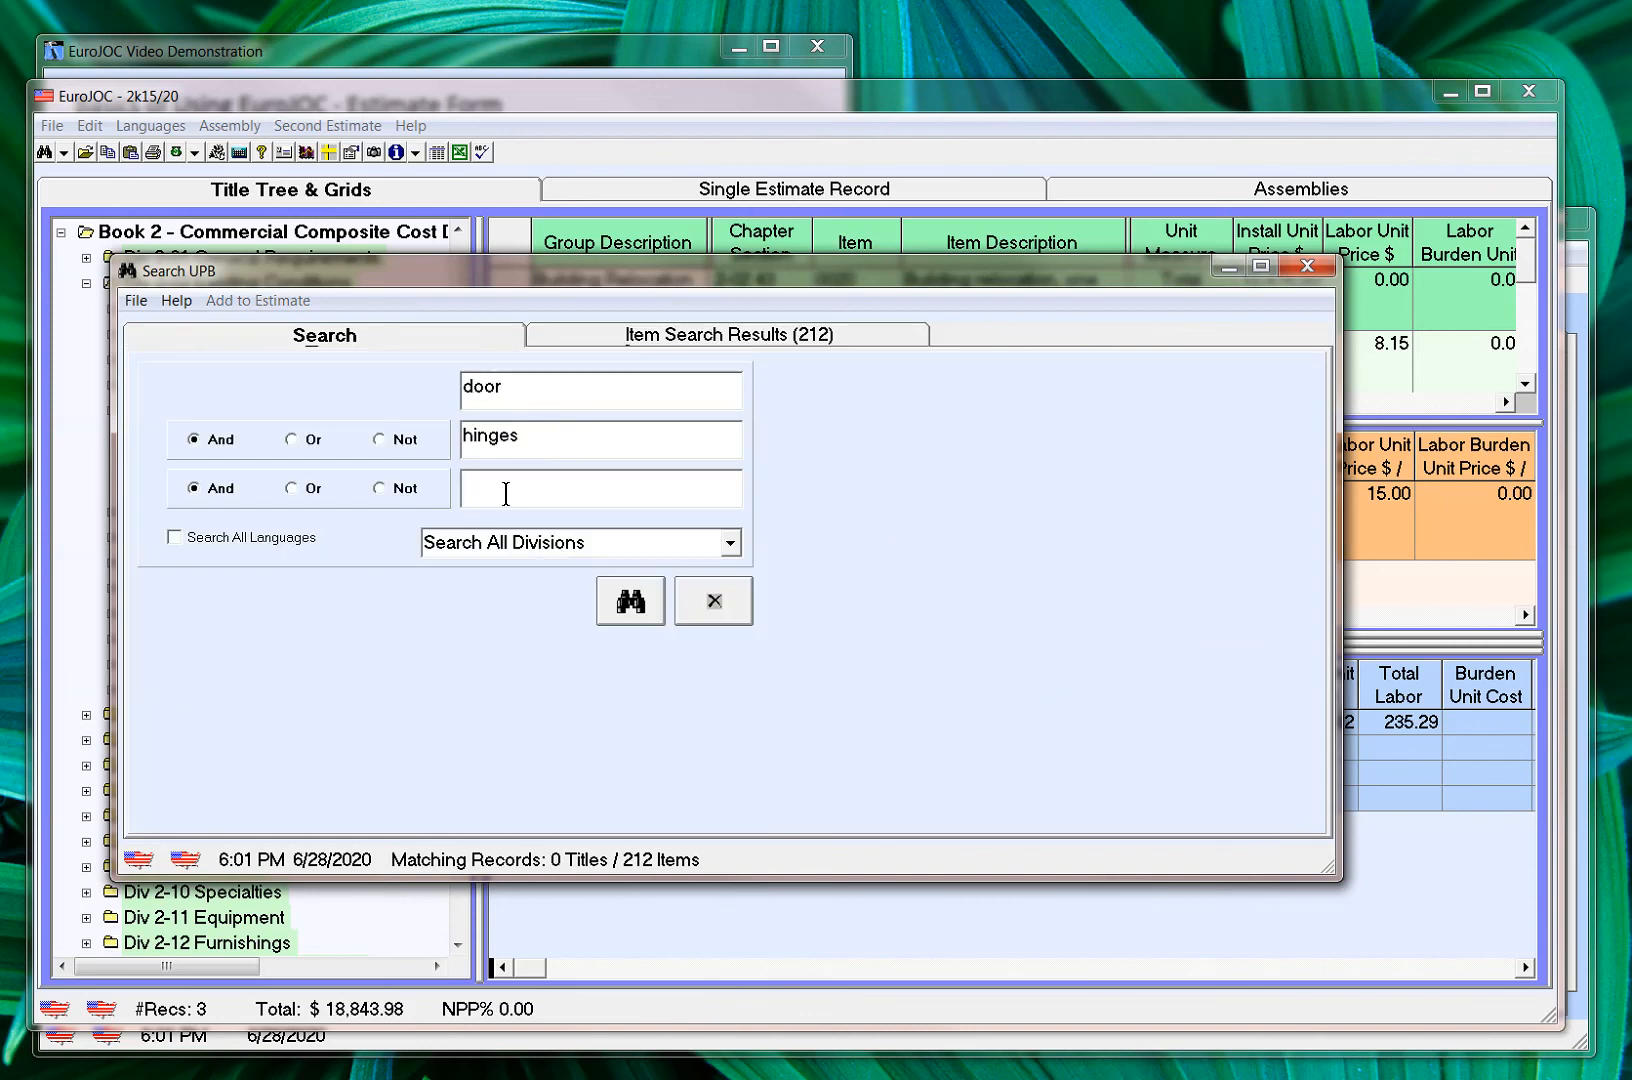
pyautogui.write('brass')
pyautogui.press('Tab')
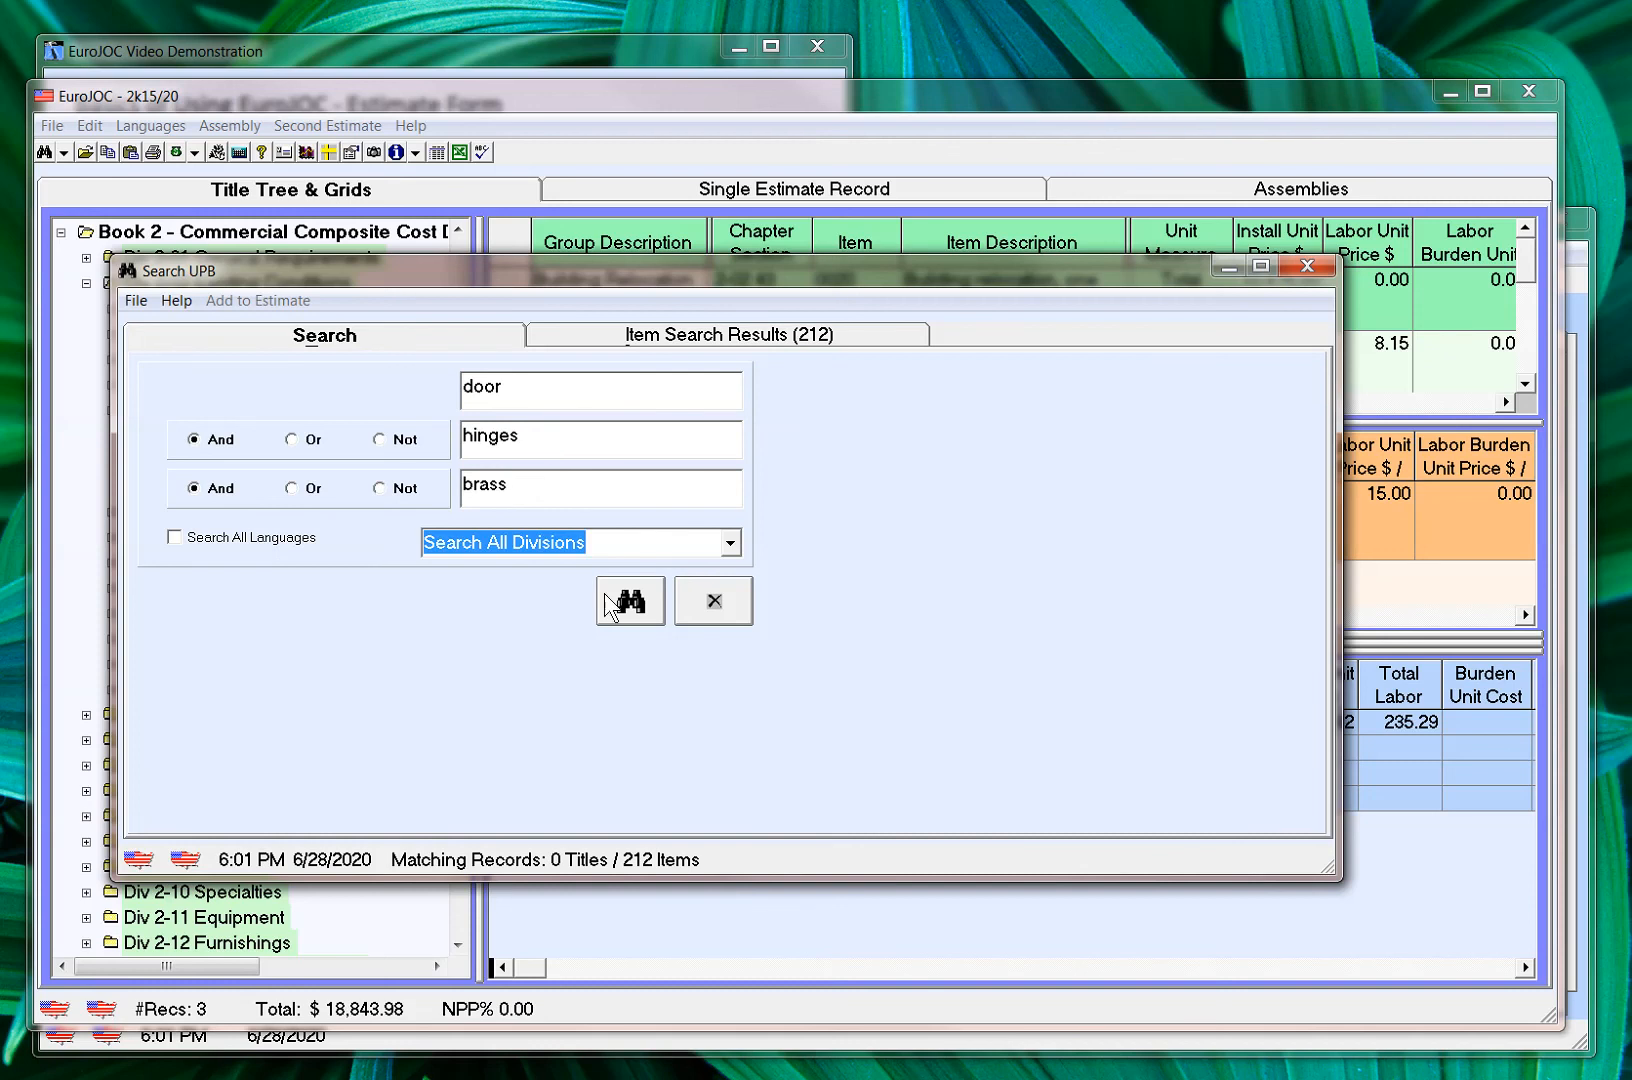
pyautogui.click(630, 602)
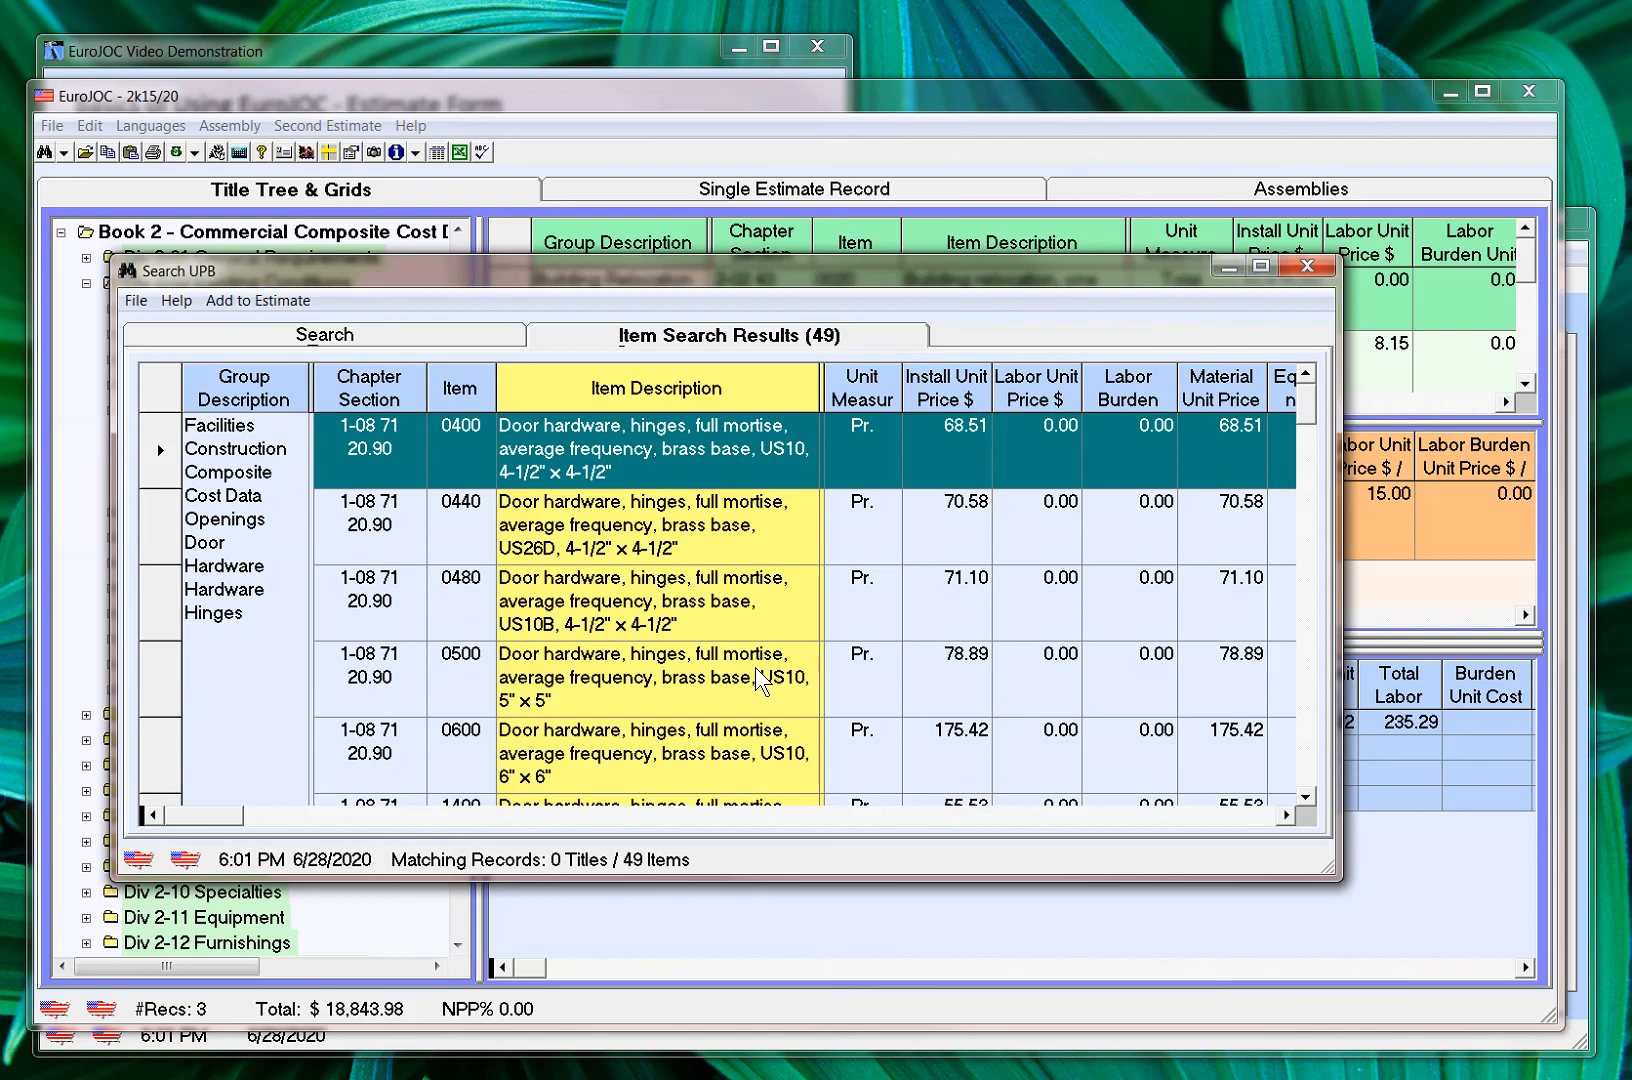
# Add the 5" x 5" US10 brass base hinge item 0500 to the estimate with an install quantity of 4.5
pyautogui.click(570, 686)
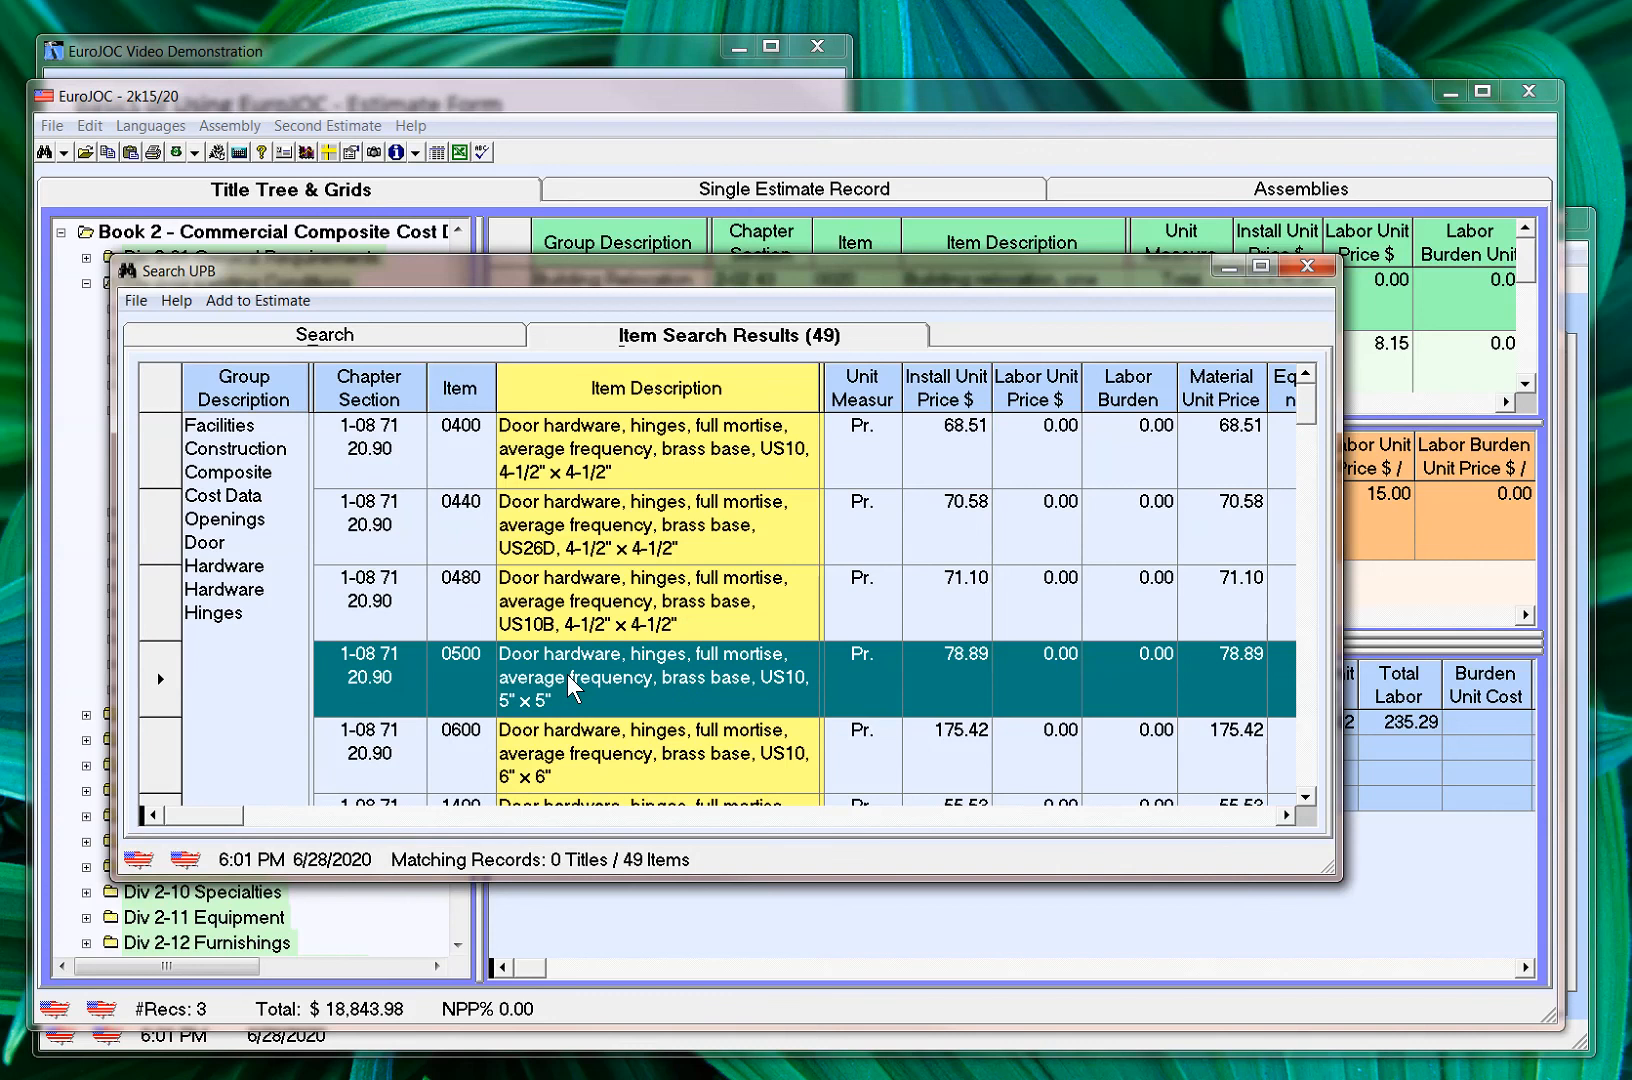
pyautogui.doubleClick(570, 686)
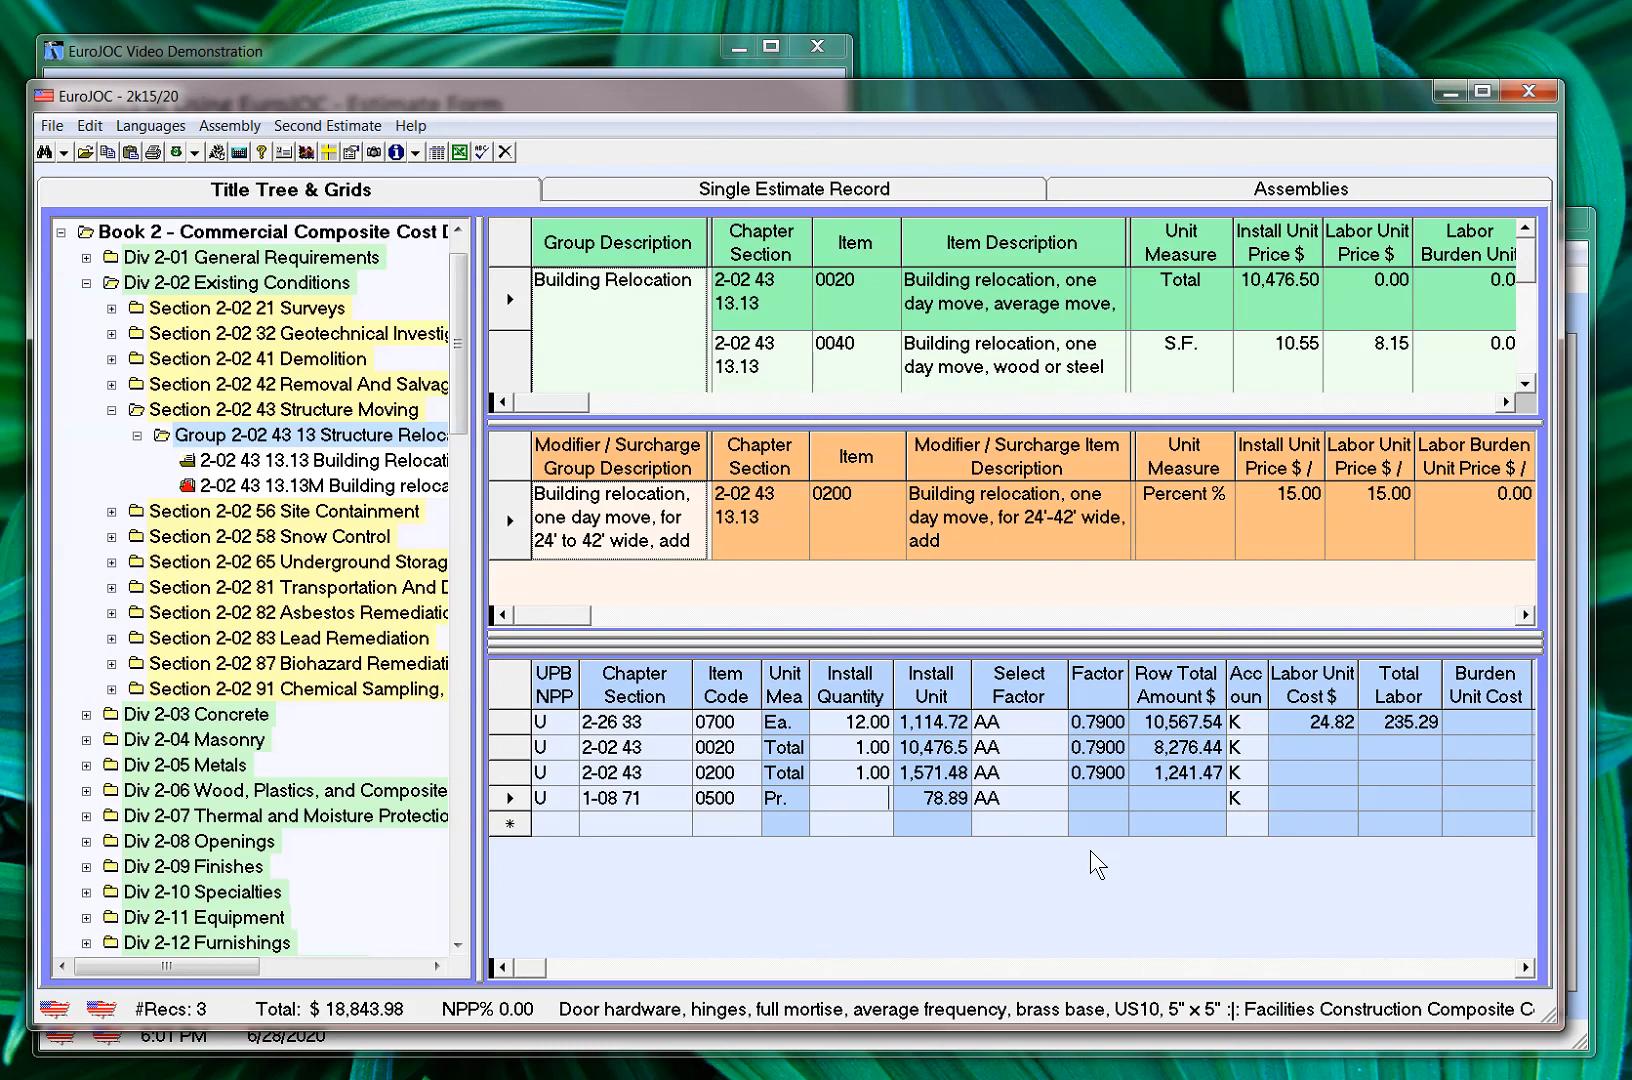
pyautogui.write('4.5')
pyautogui.press('Tab')
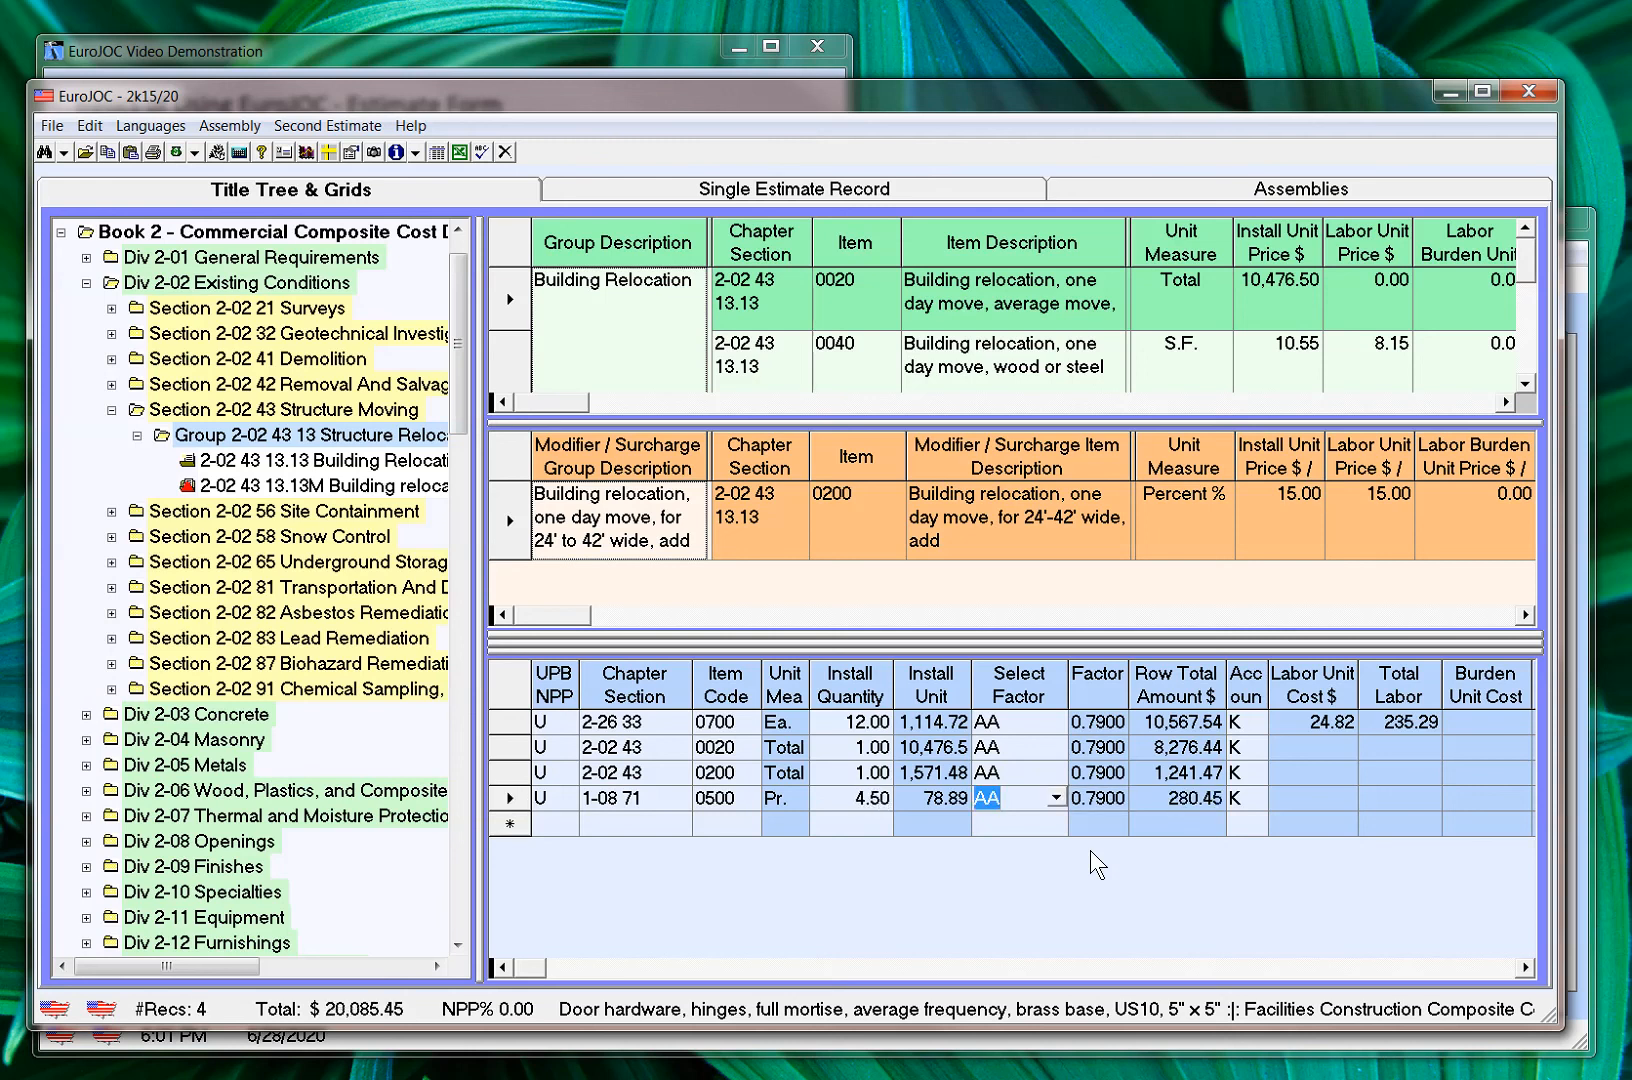
# Set User Defined 2 of the door hinge row to "Rm 433" and view the remaining columns through Error Message
pyautogui.hotkey('shift', 'Tab')
pyautogui.hotkey('shift', 'Tab')
pyautogui.press('Tab')
pyautogui.press('Tab')
pyautogui.press('Tab')
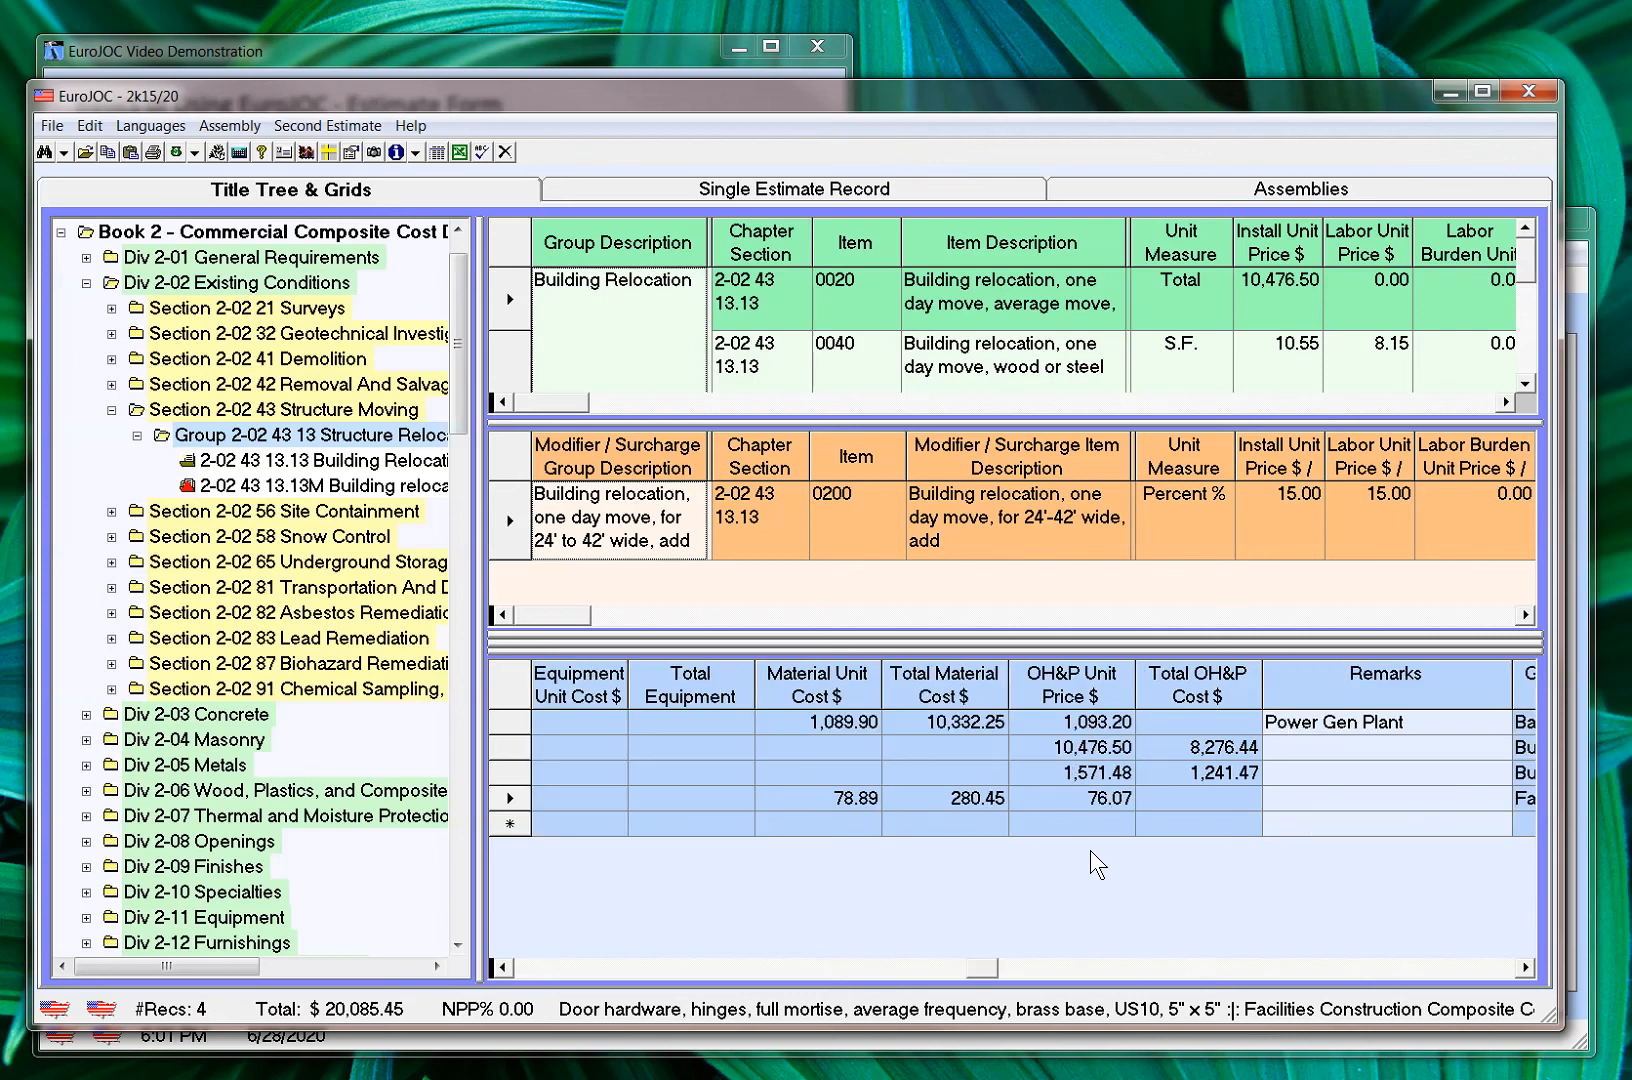
pyautogui.press('Tab')
pyautogui.hotkey('shift', 'Tab')
pyautogui.hotkey('shift', 'Tab')
pyautogui.hotkey('shift', 'Tab')
pyautogui.hotkey('shift', 'Tab')
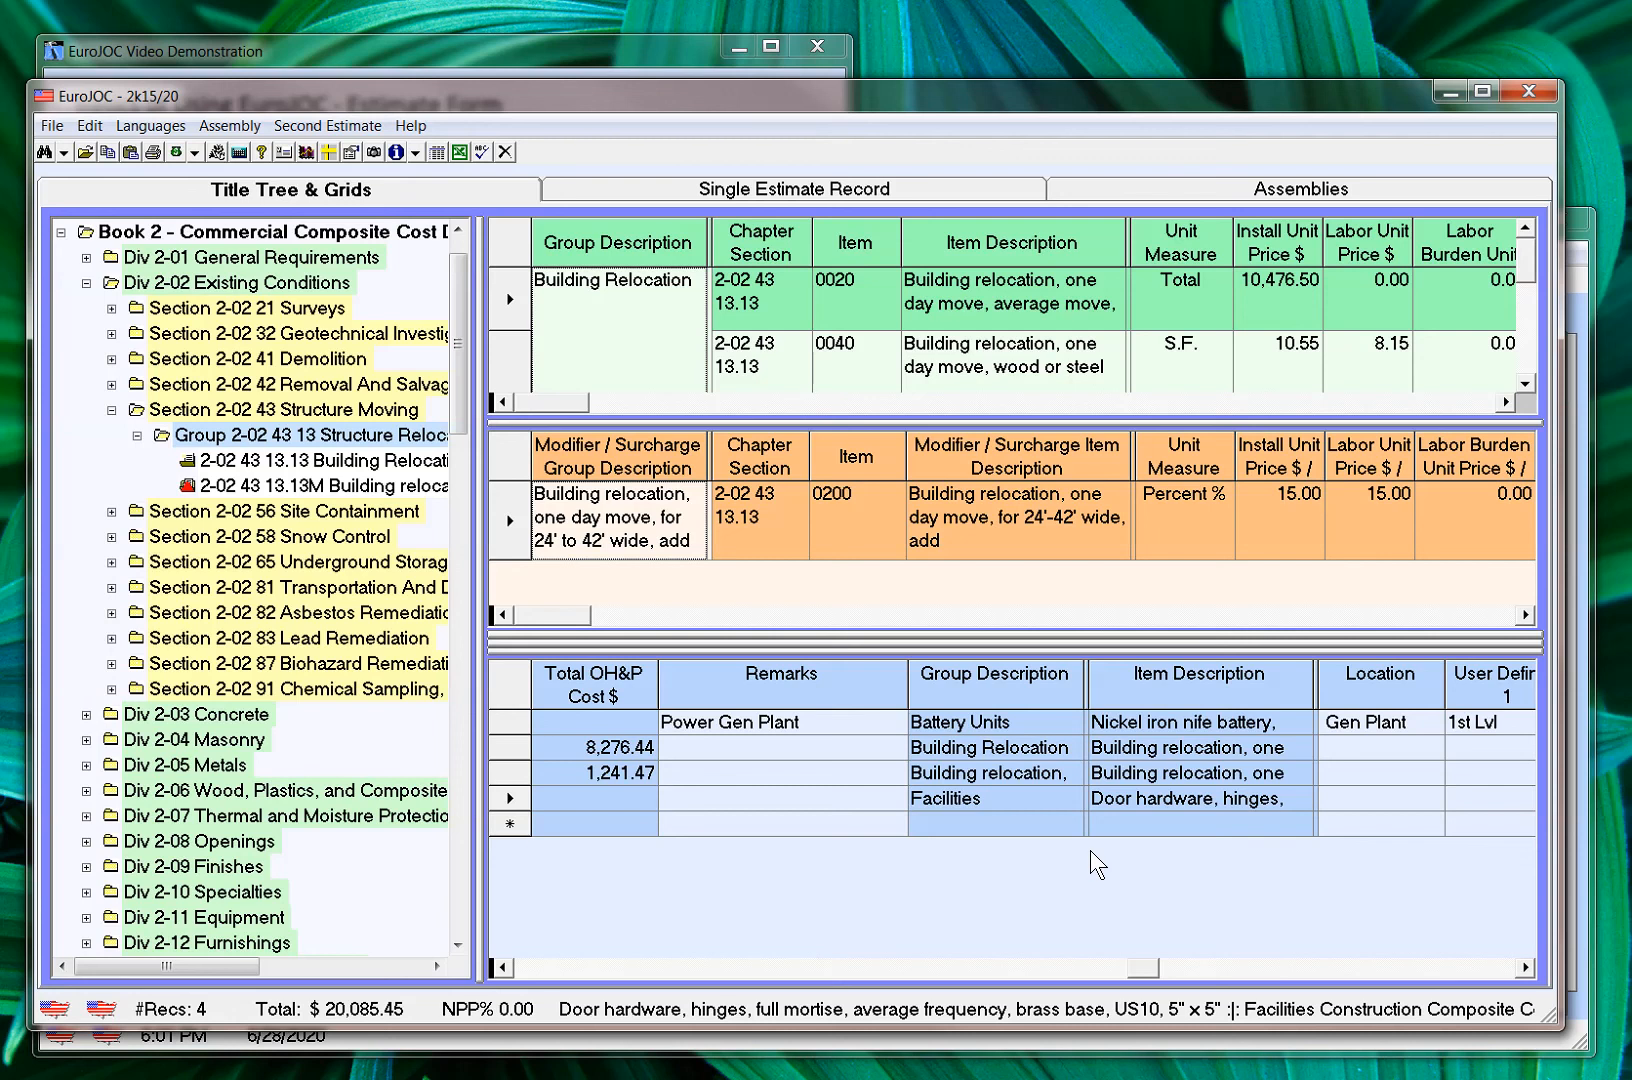
pyautogui.press('Tab')
pyautogui.press('Left')
pyautogui.press('Left')
pyautogui.press('Left')
pyautogui.press('Tab')
pyautogui.press('Tab')
pyautogui.press('Left')
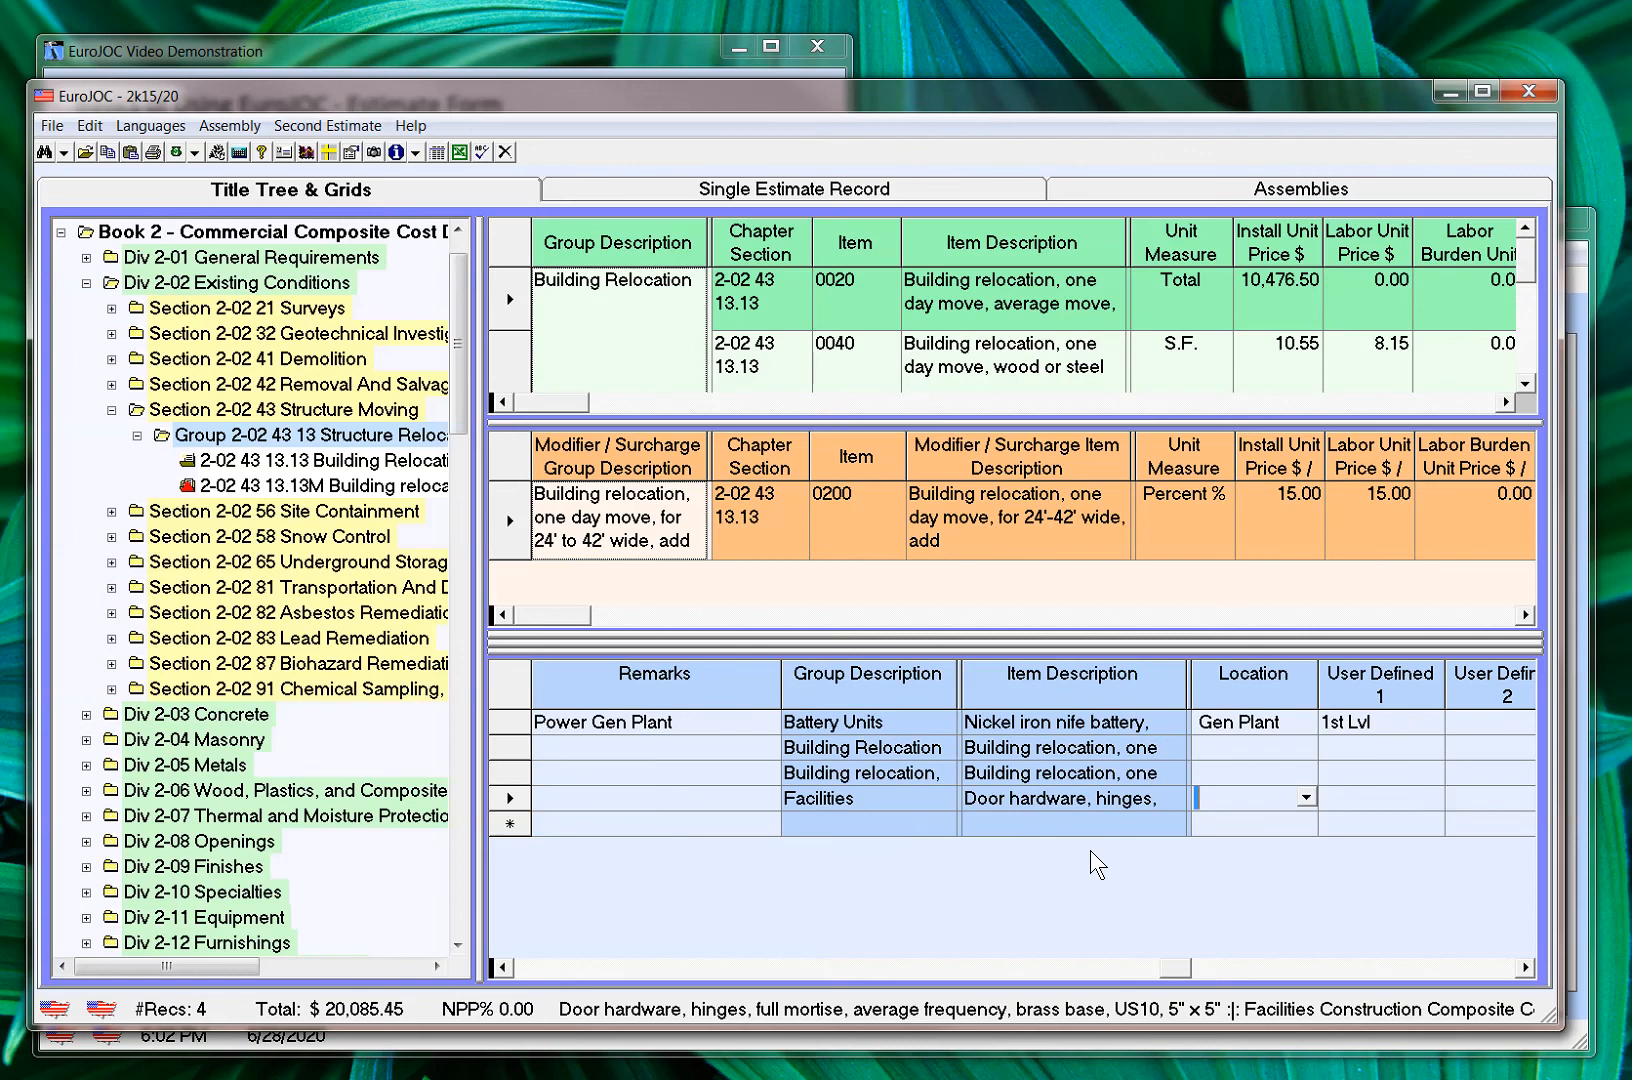
pyautogui.press('Tab')
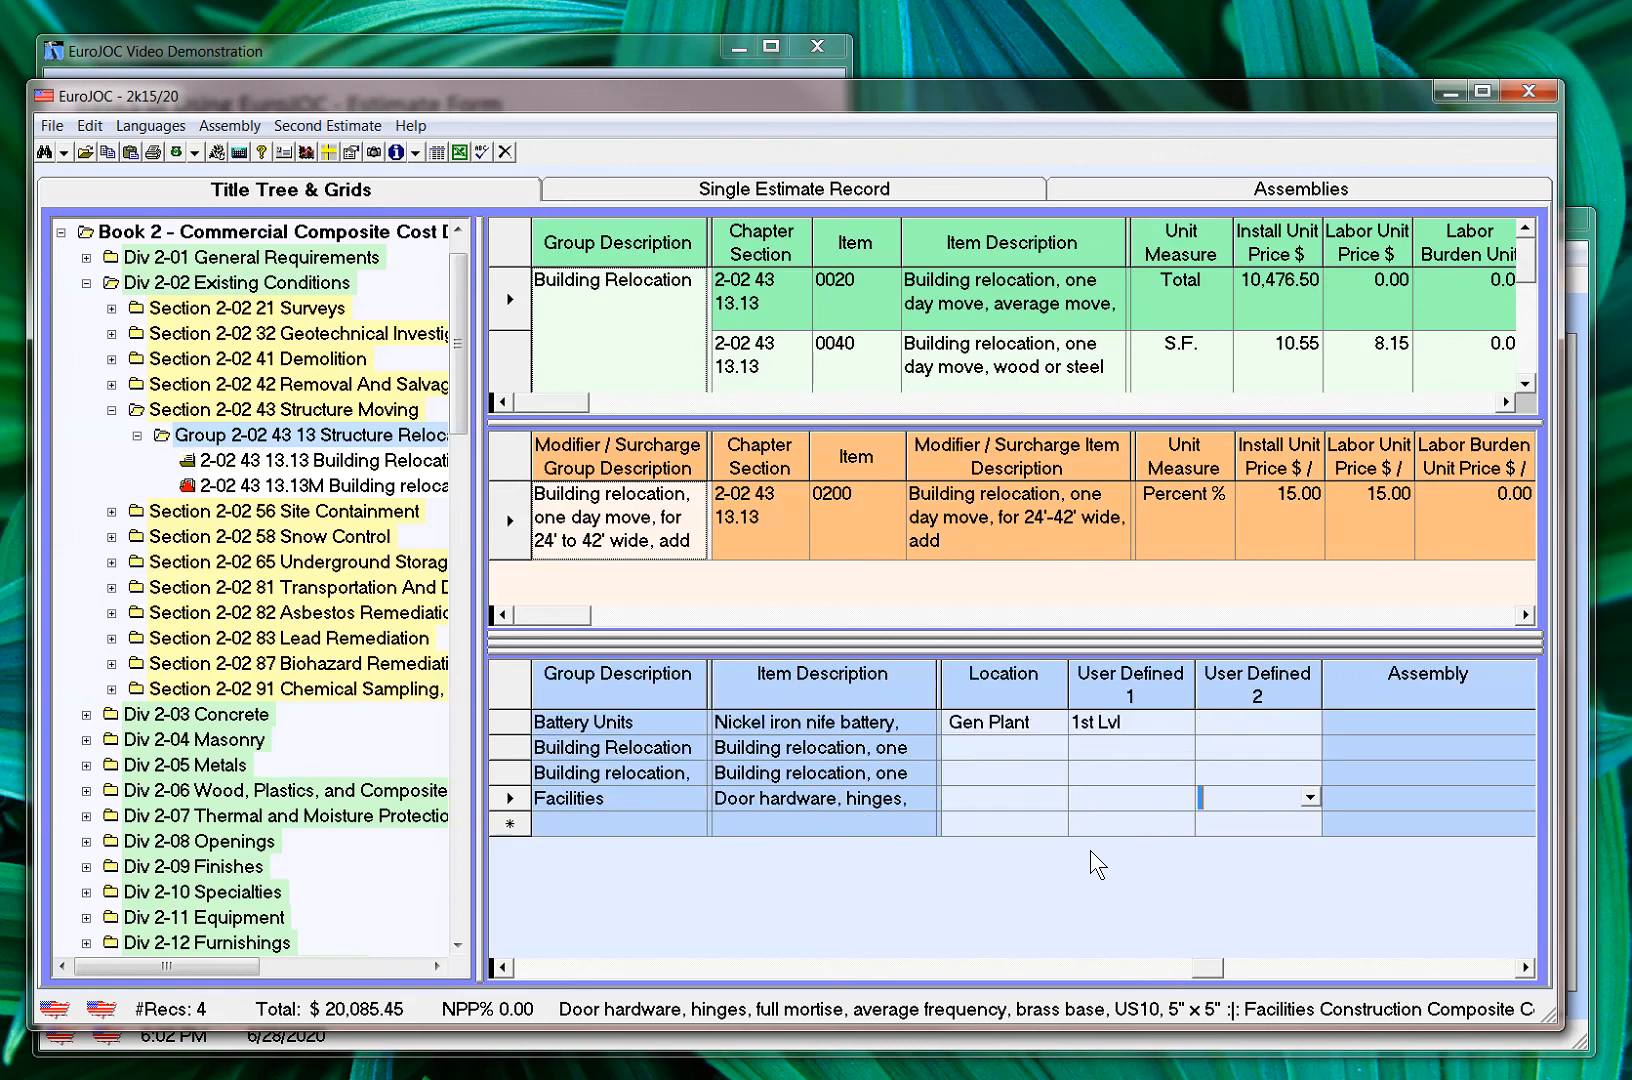
pyautogui.press('Tab')
pyautogui.write('Rm 433')
pyautogui.press('Return')
pyautogui.click(1525, 967)
pyautogui.click(1525, 967)
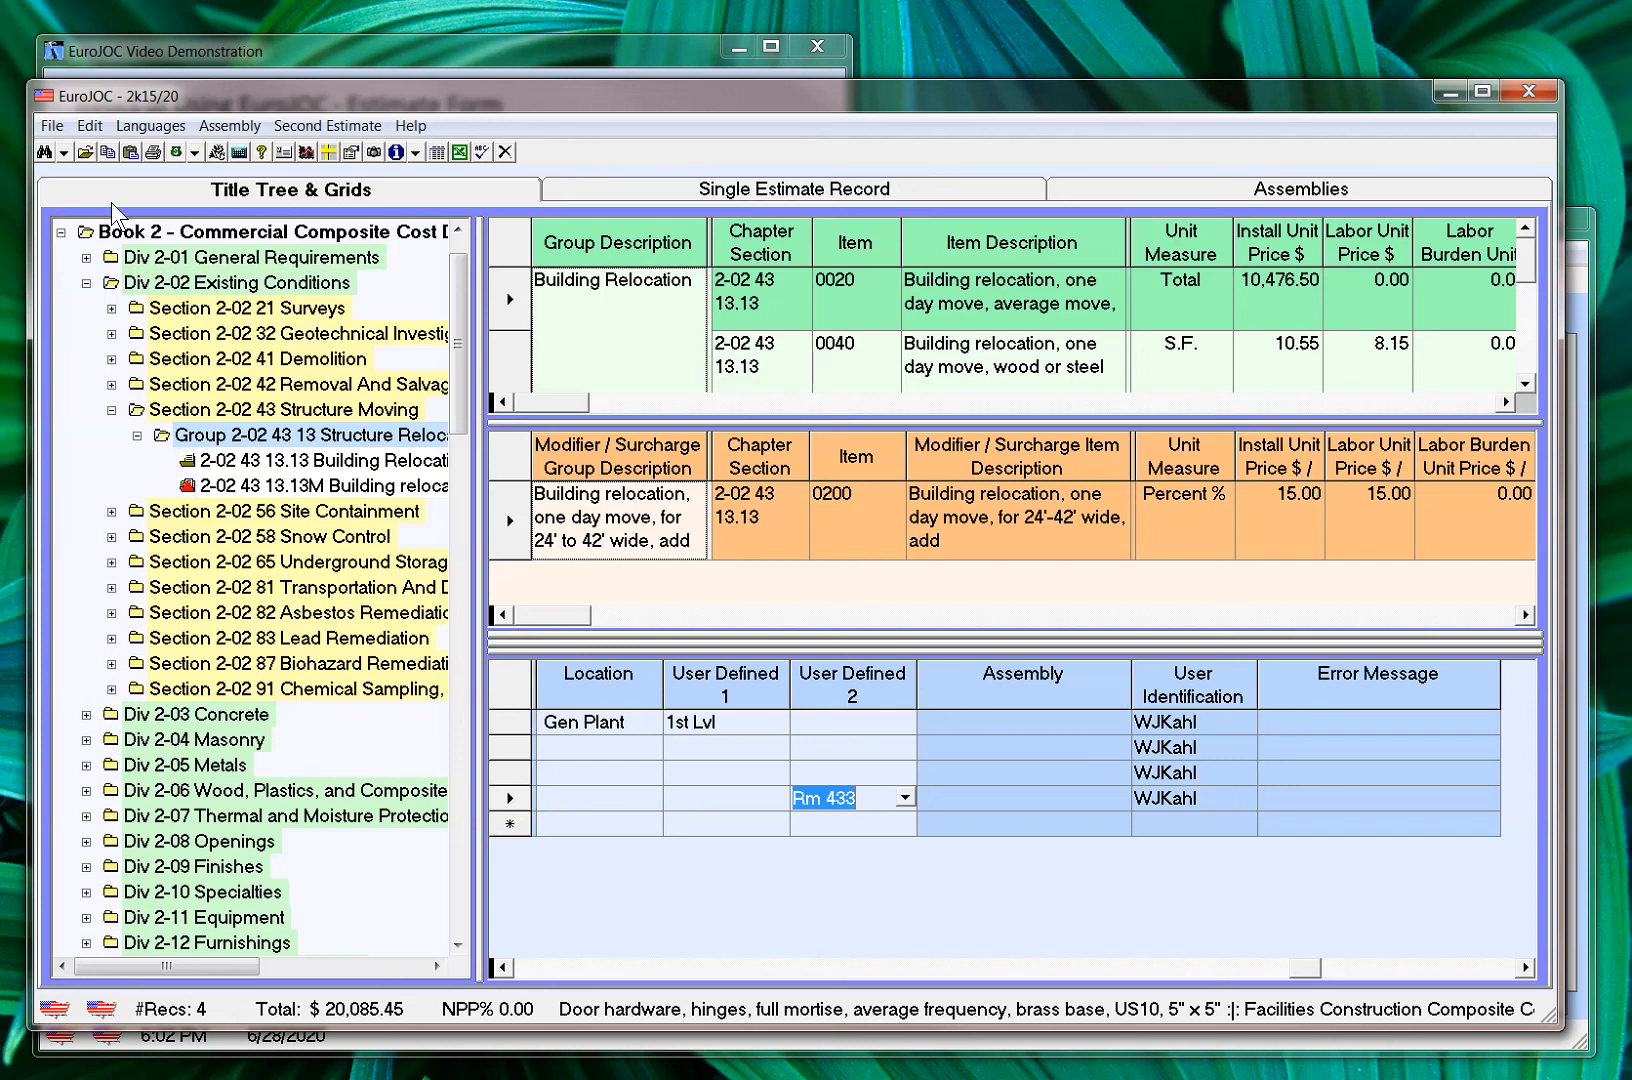
# Re-price the estimate and preview its Item Cost Detail report grouped by division, with Estimate Statistics included
pyautogui.click(154, 153)
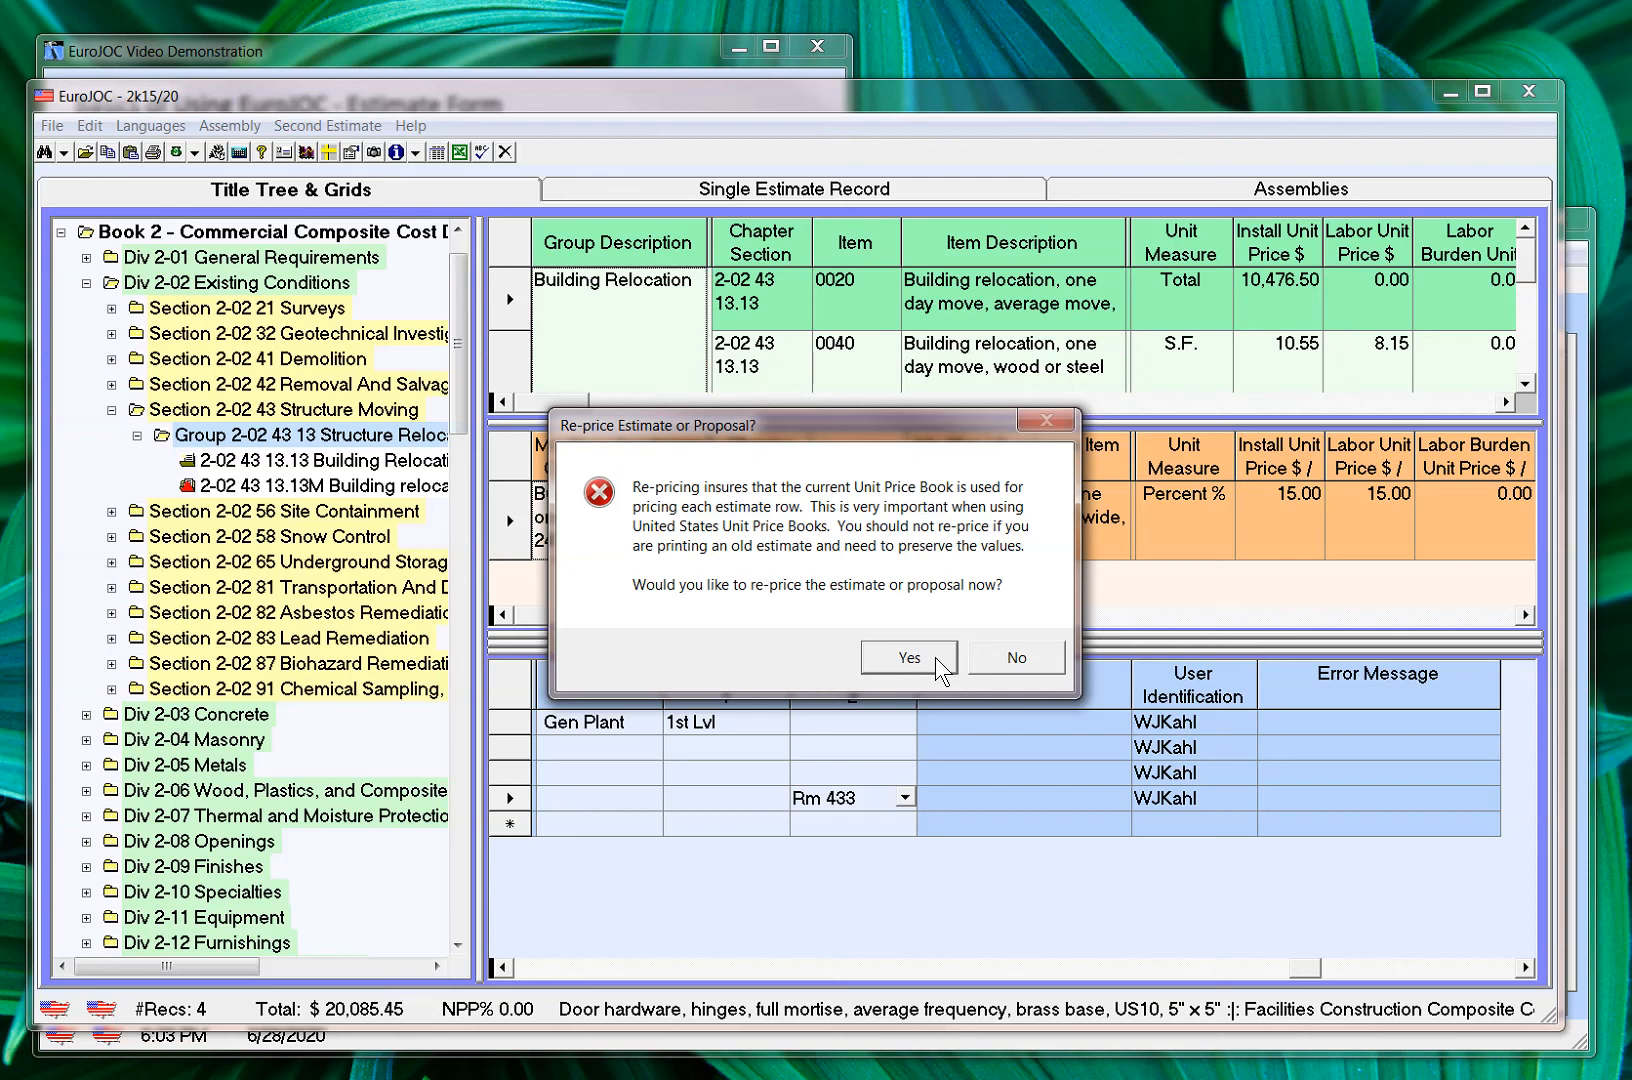
pyautogui.click(935, 657)
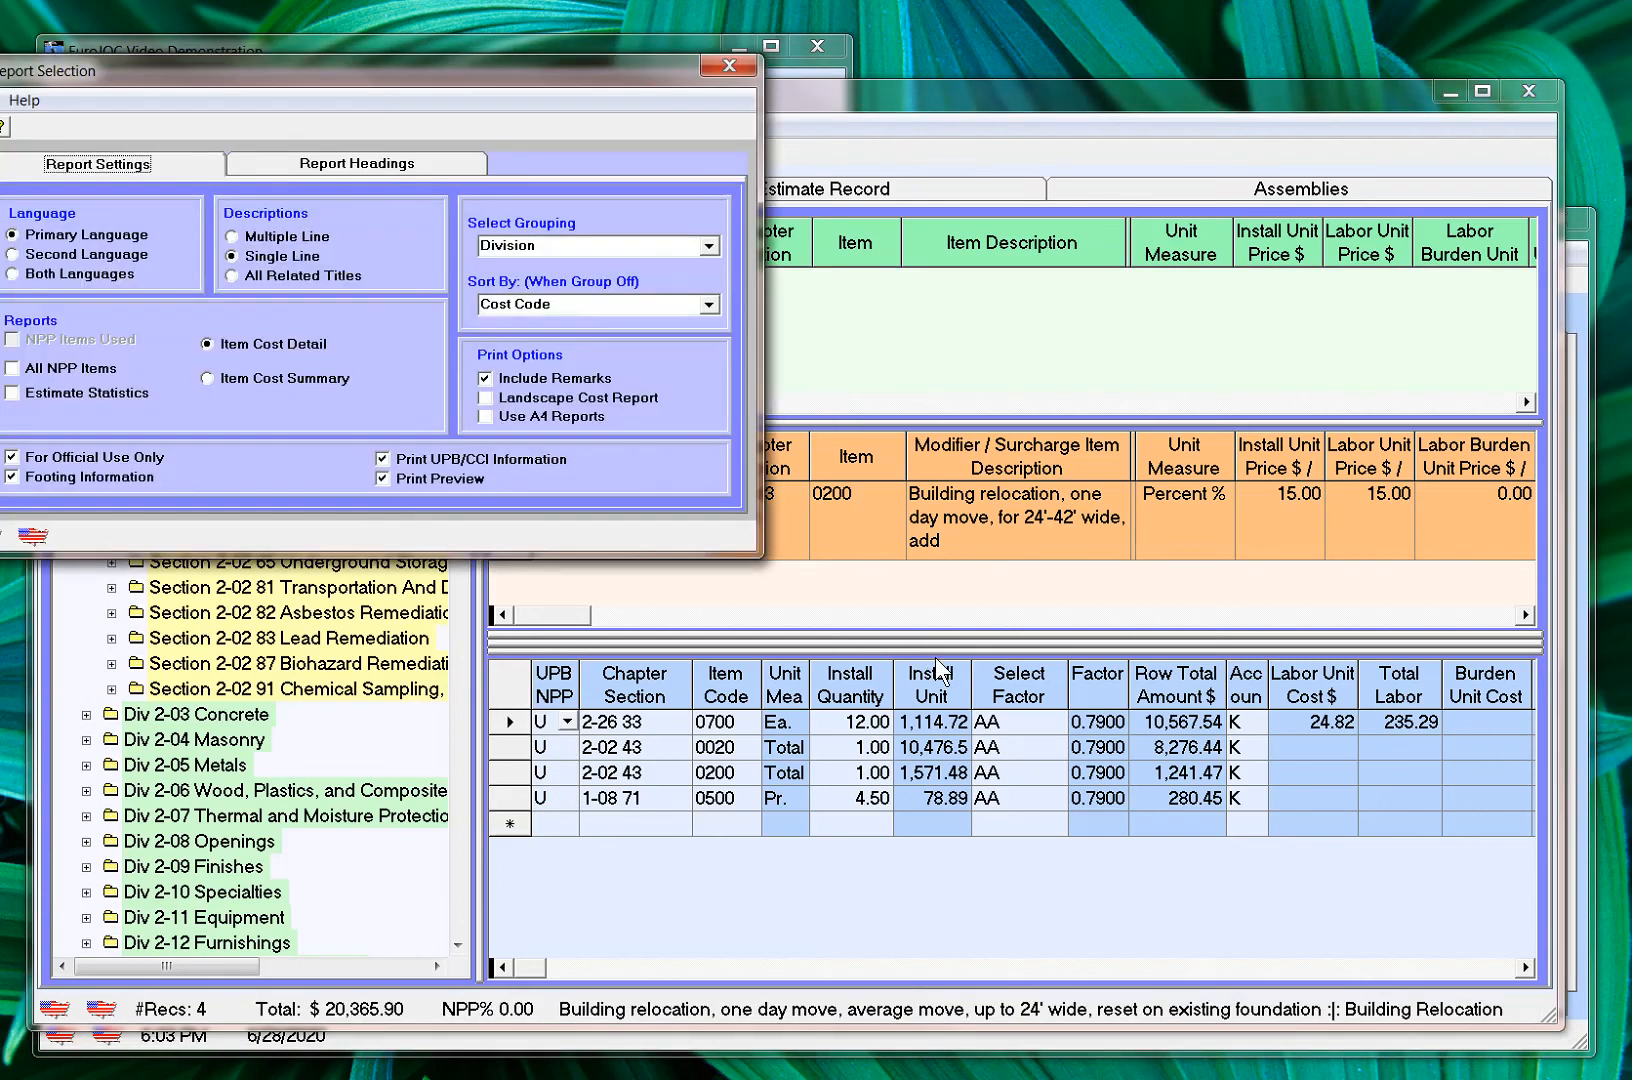
pyautogui.moveTo(362, 68); pyautogui.dragTo(537, 142)
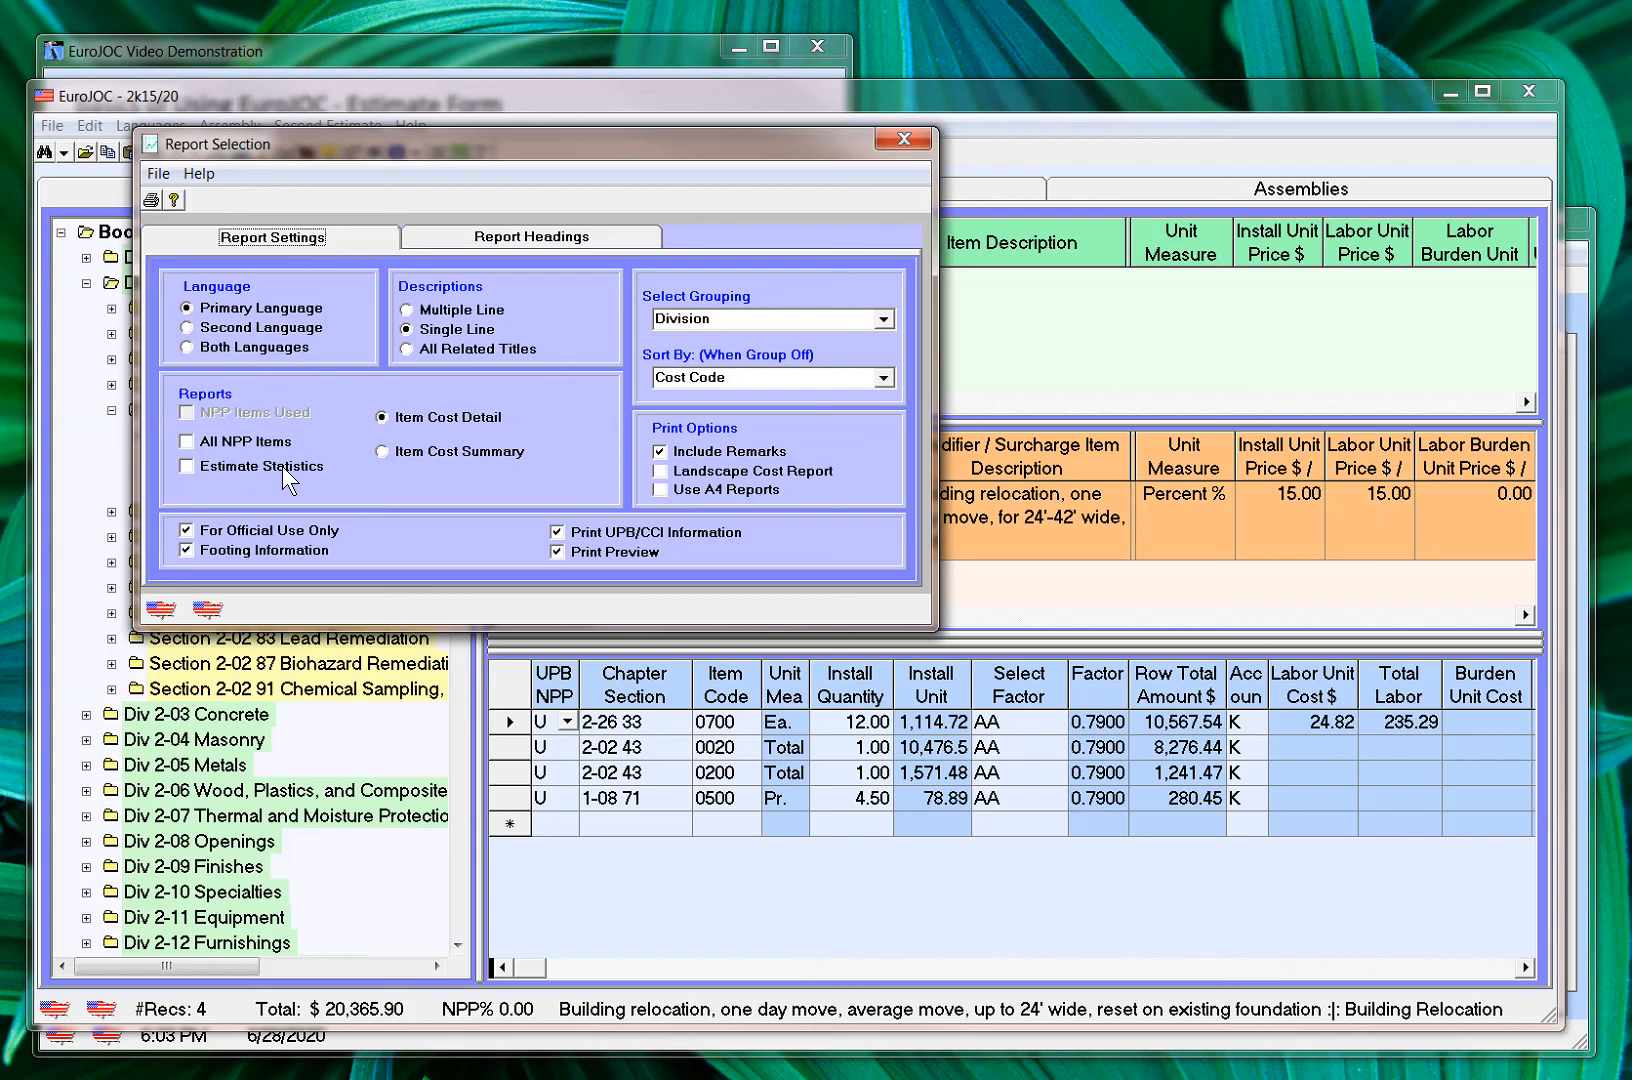
pyautogui.click(184, 464)
pyautogui.click(151, 200)
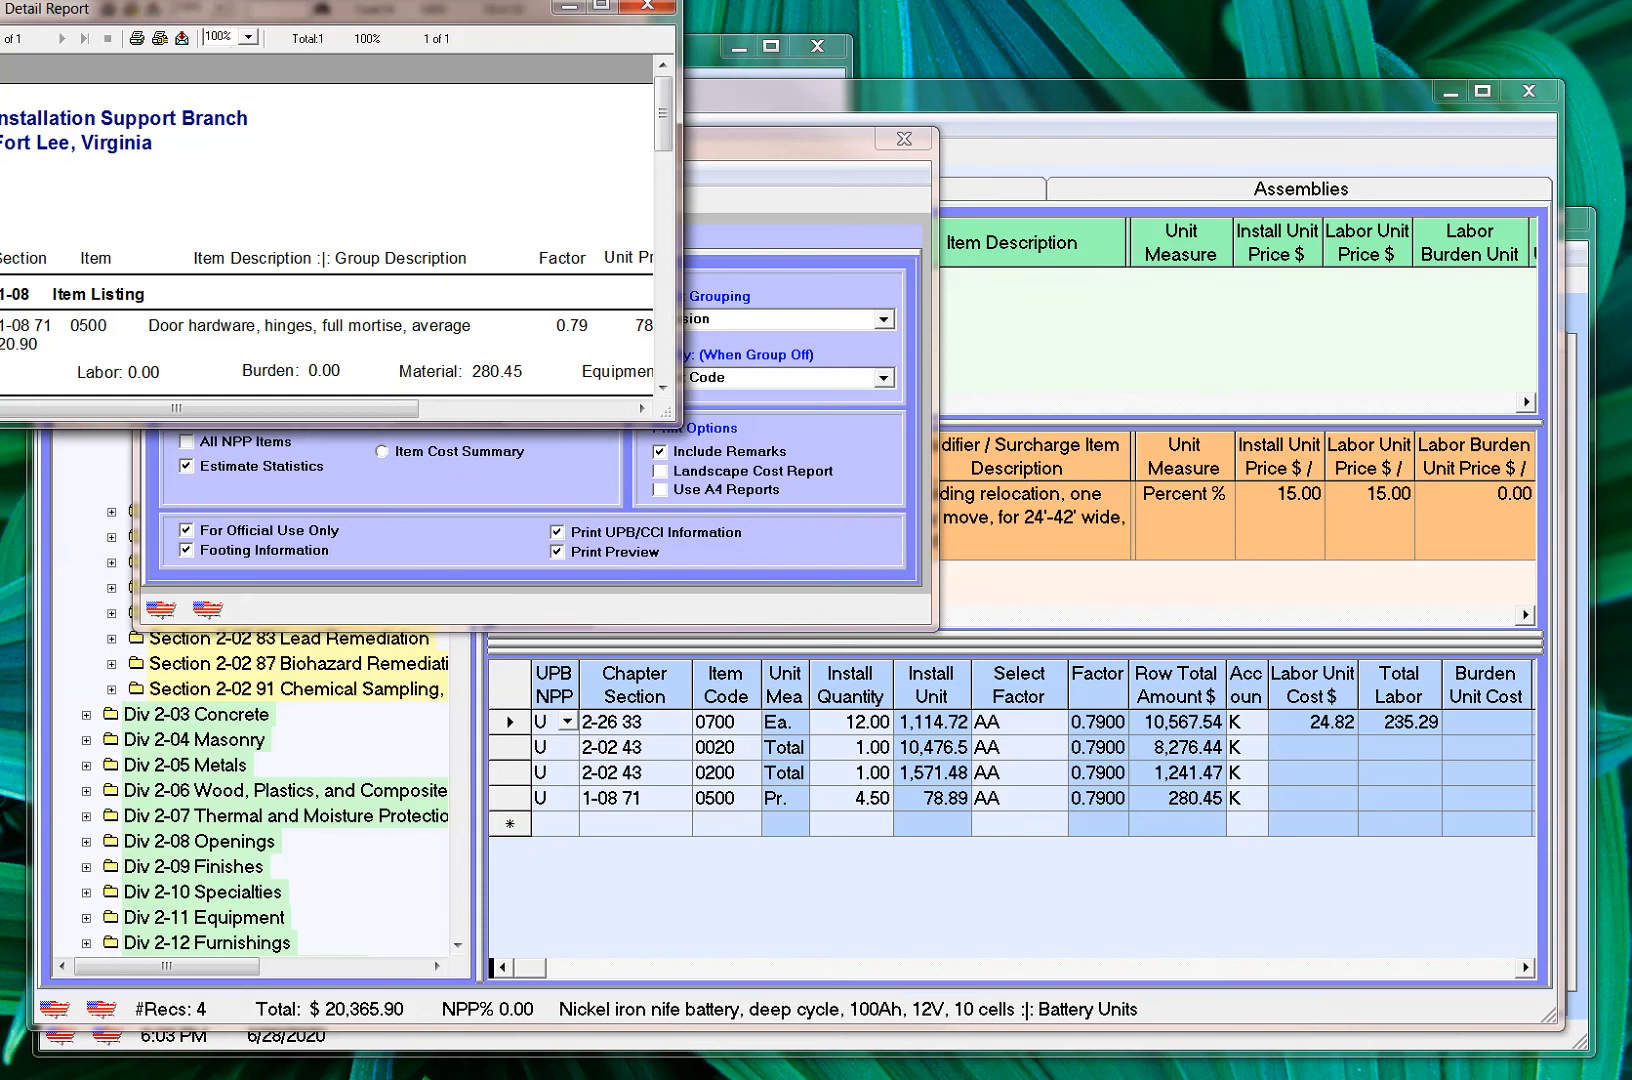
# Enlarge the Estimate - Detail Report preview and inspect its print setup, leaving the printer options as they are
pyautogui.moveTo(289, 19); pyautogui.dragTo(643, 279)
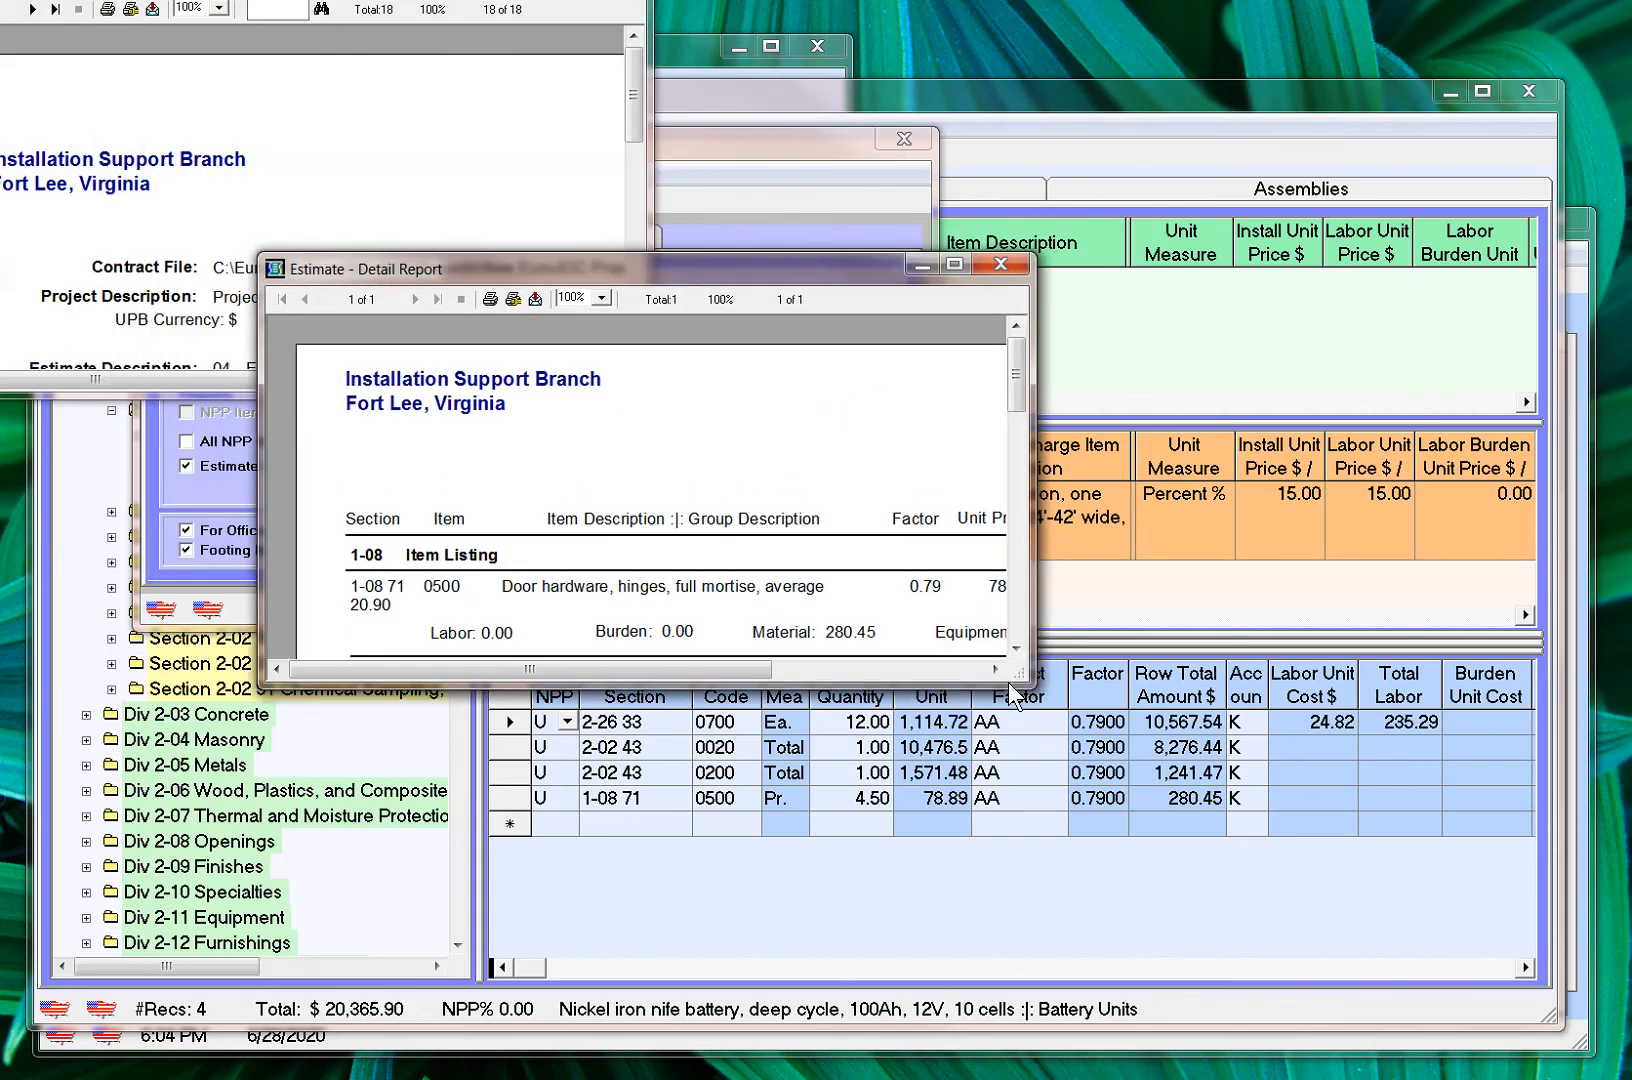
pyautogui.moveTo(1012, 667); pyautogui.dragTo(1430, 909)
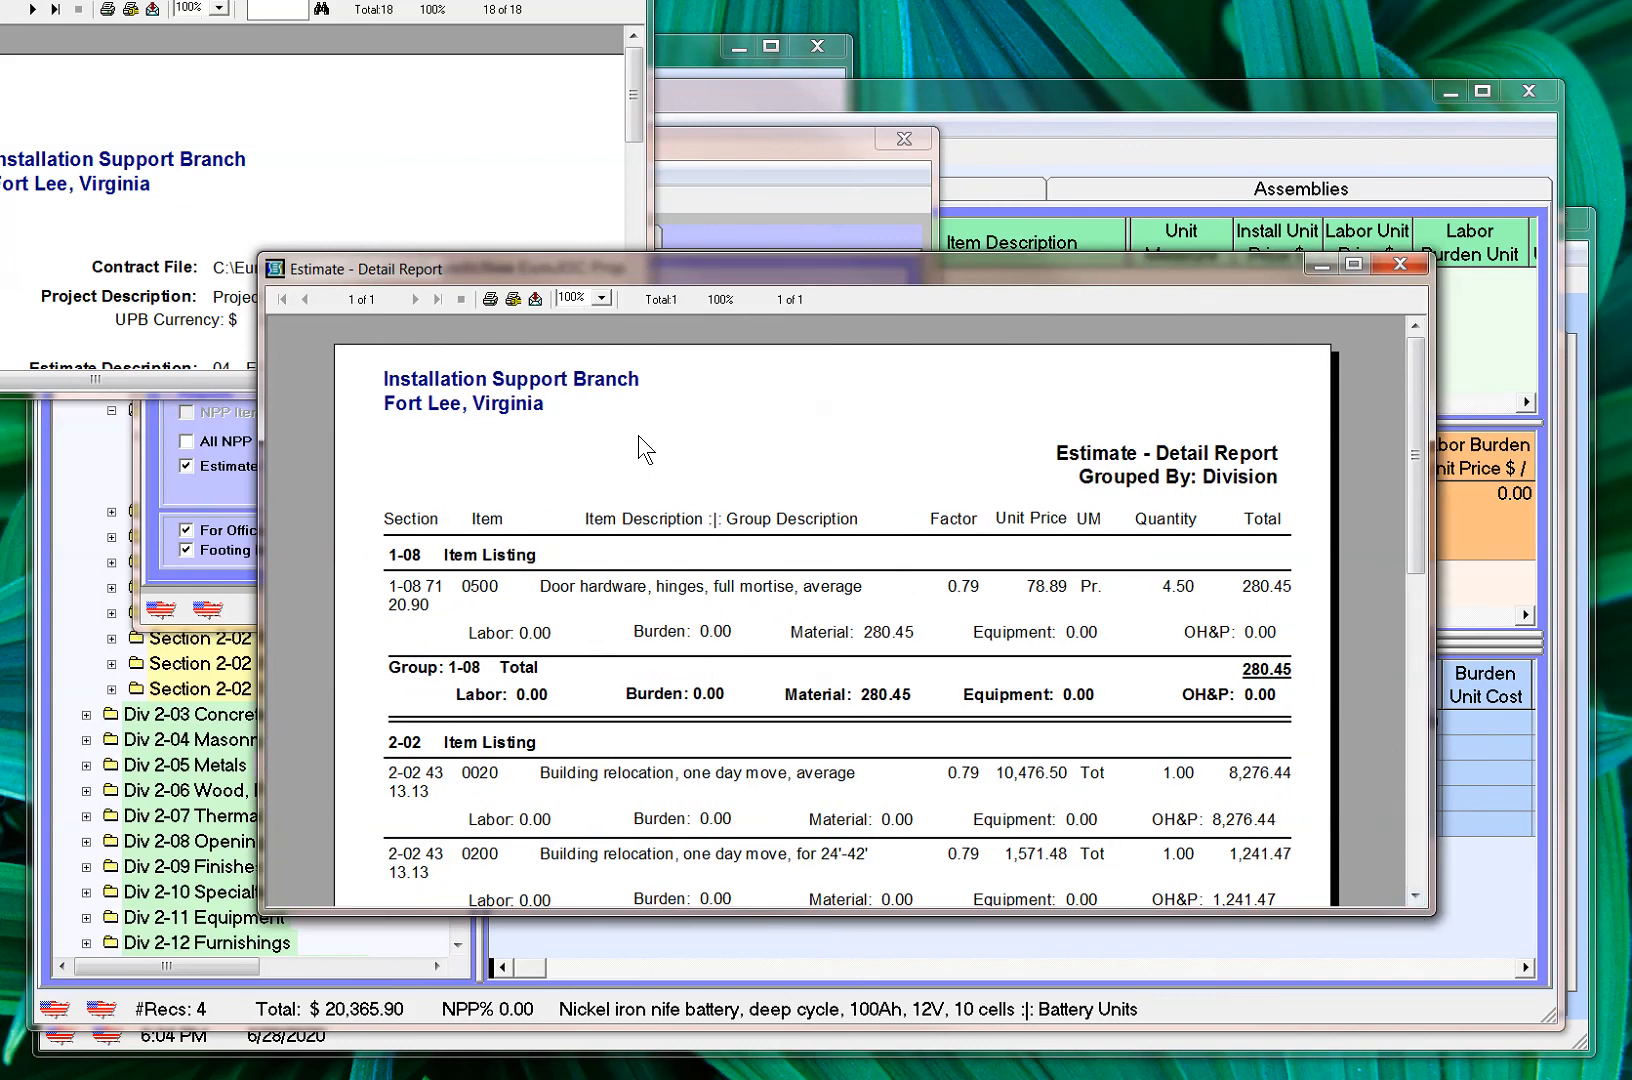
pyautogui.click(512, 299)
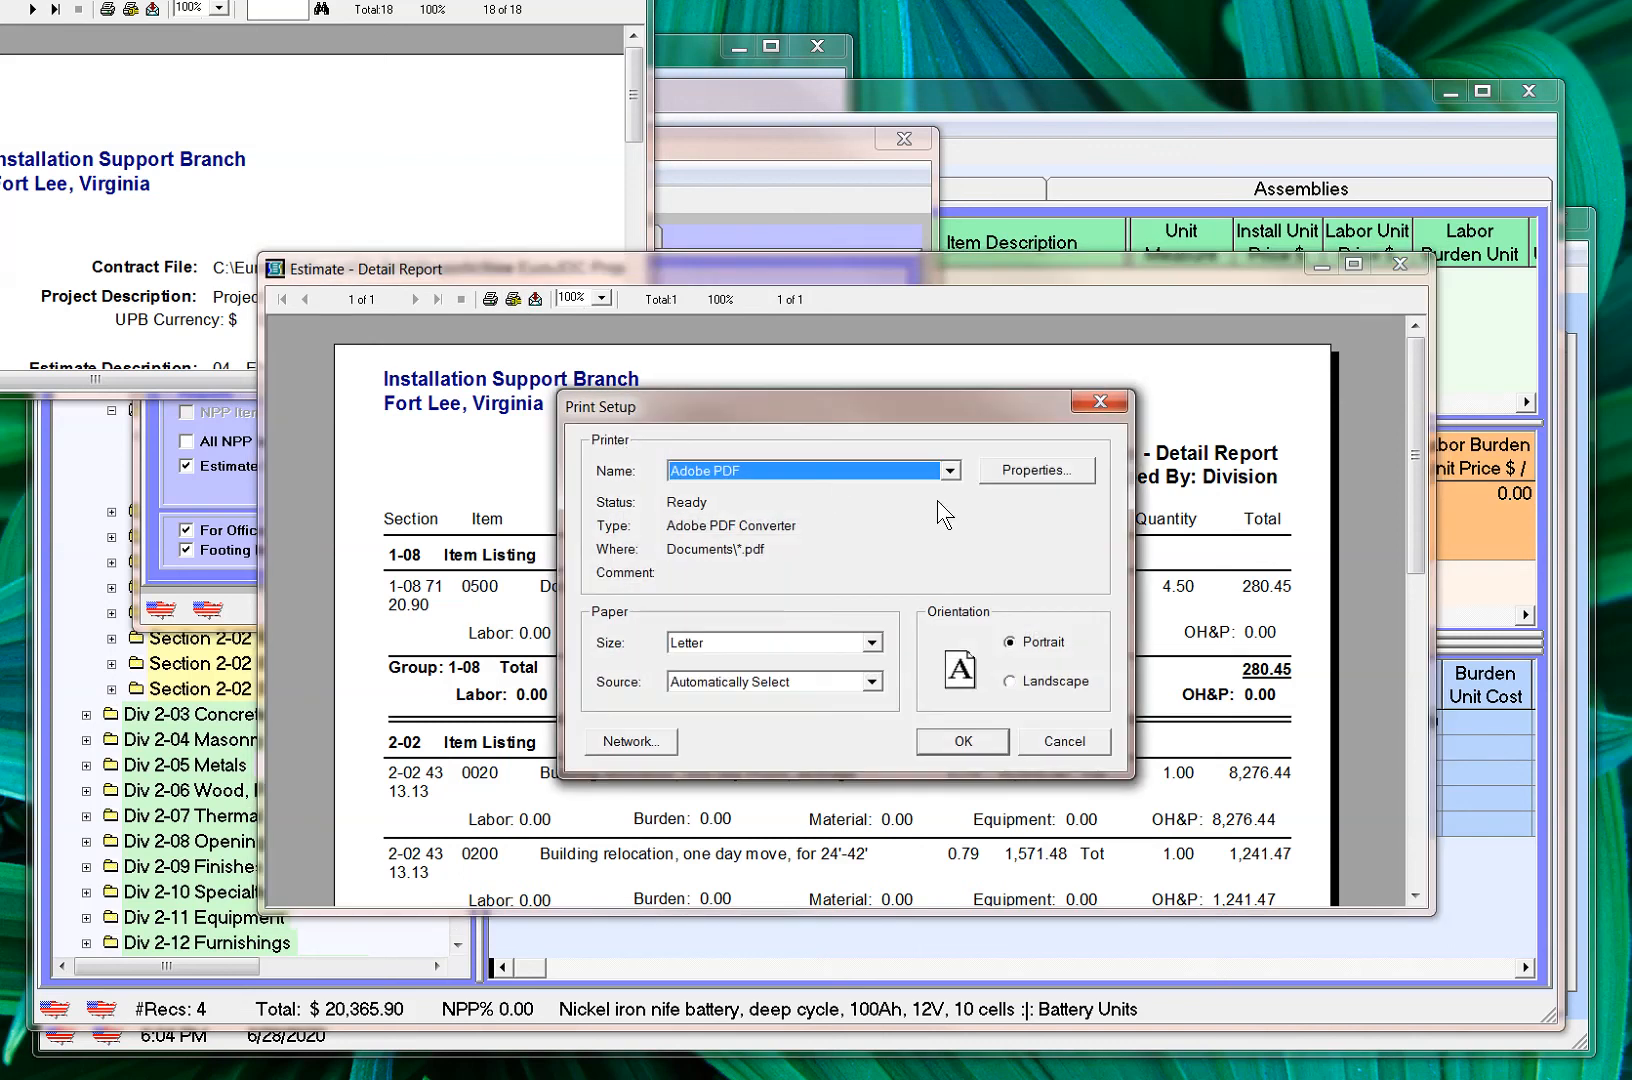
pyautogui.click(1070, 741)
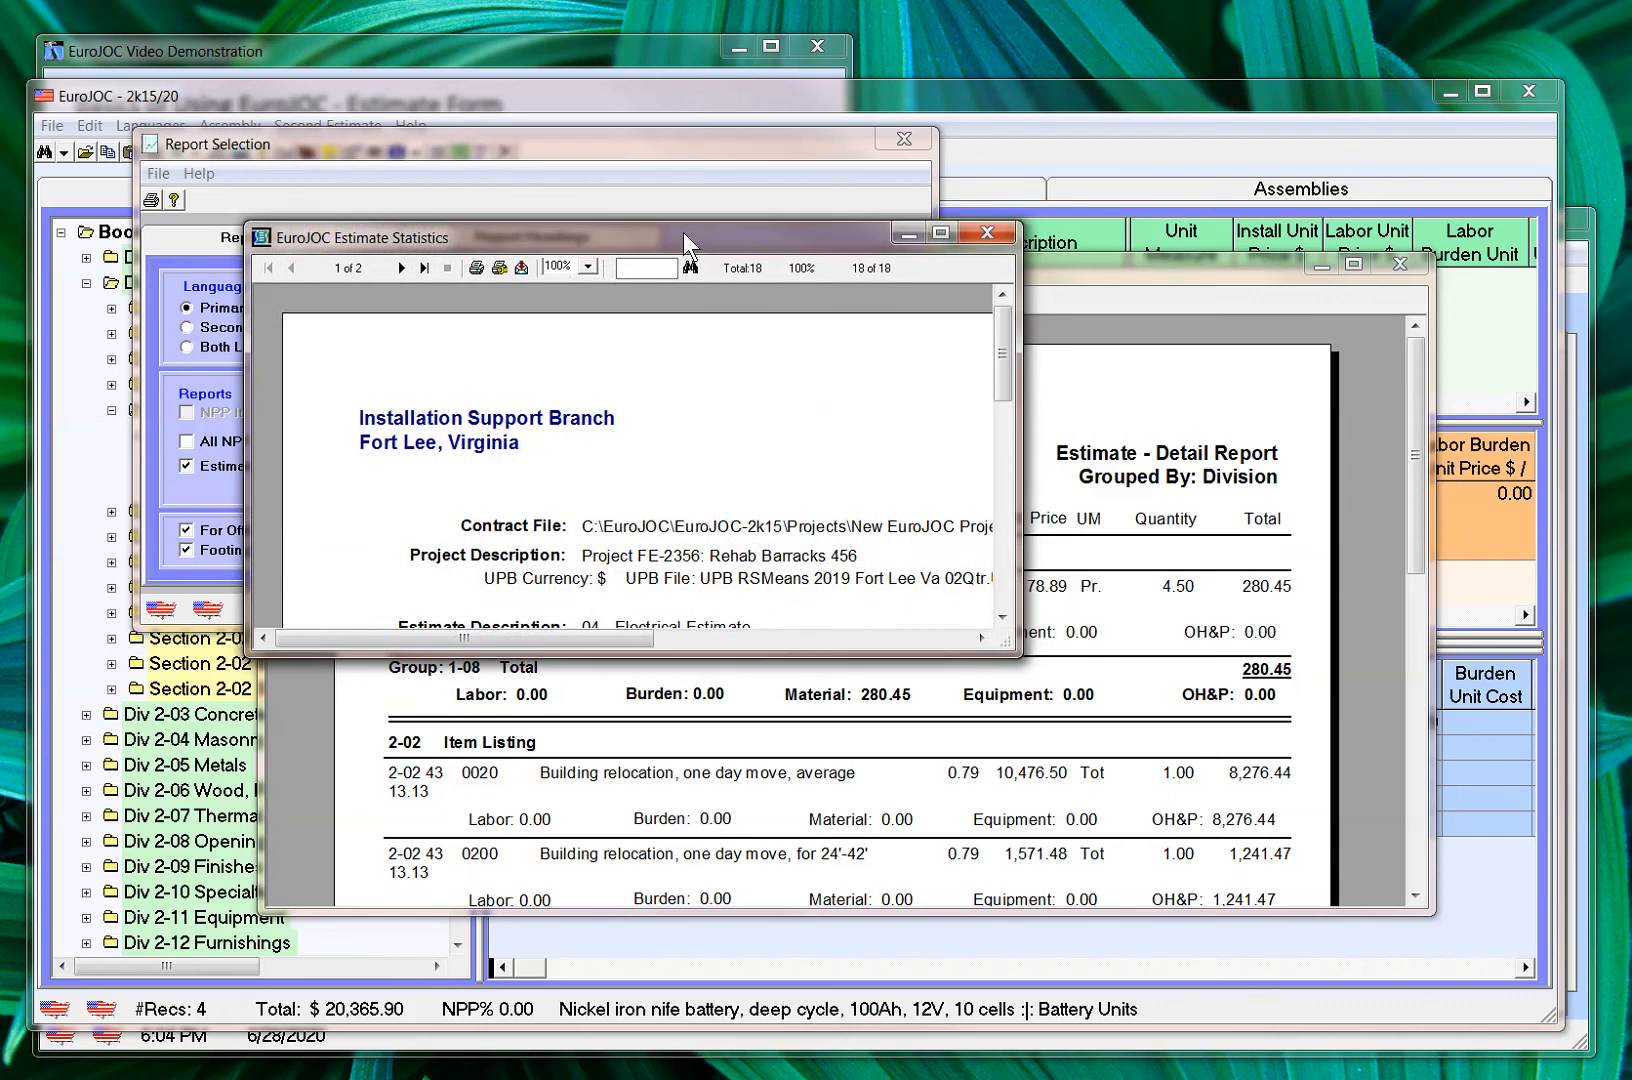
# Enlarge the Estimate Statistics report and examine the cost breakdowns on both of its pages
pyautogui.moveTo(1000, 342); pyautogui.dragTo(998, 467)
pyautogui.moveTo(1008, 645); pyautogui.dragTo(1527, 924)
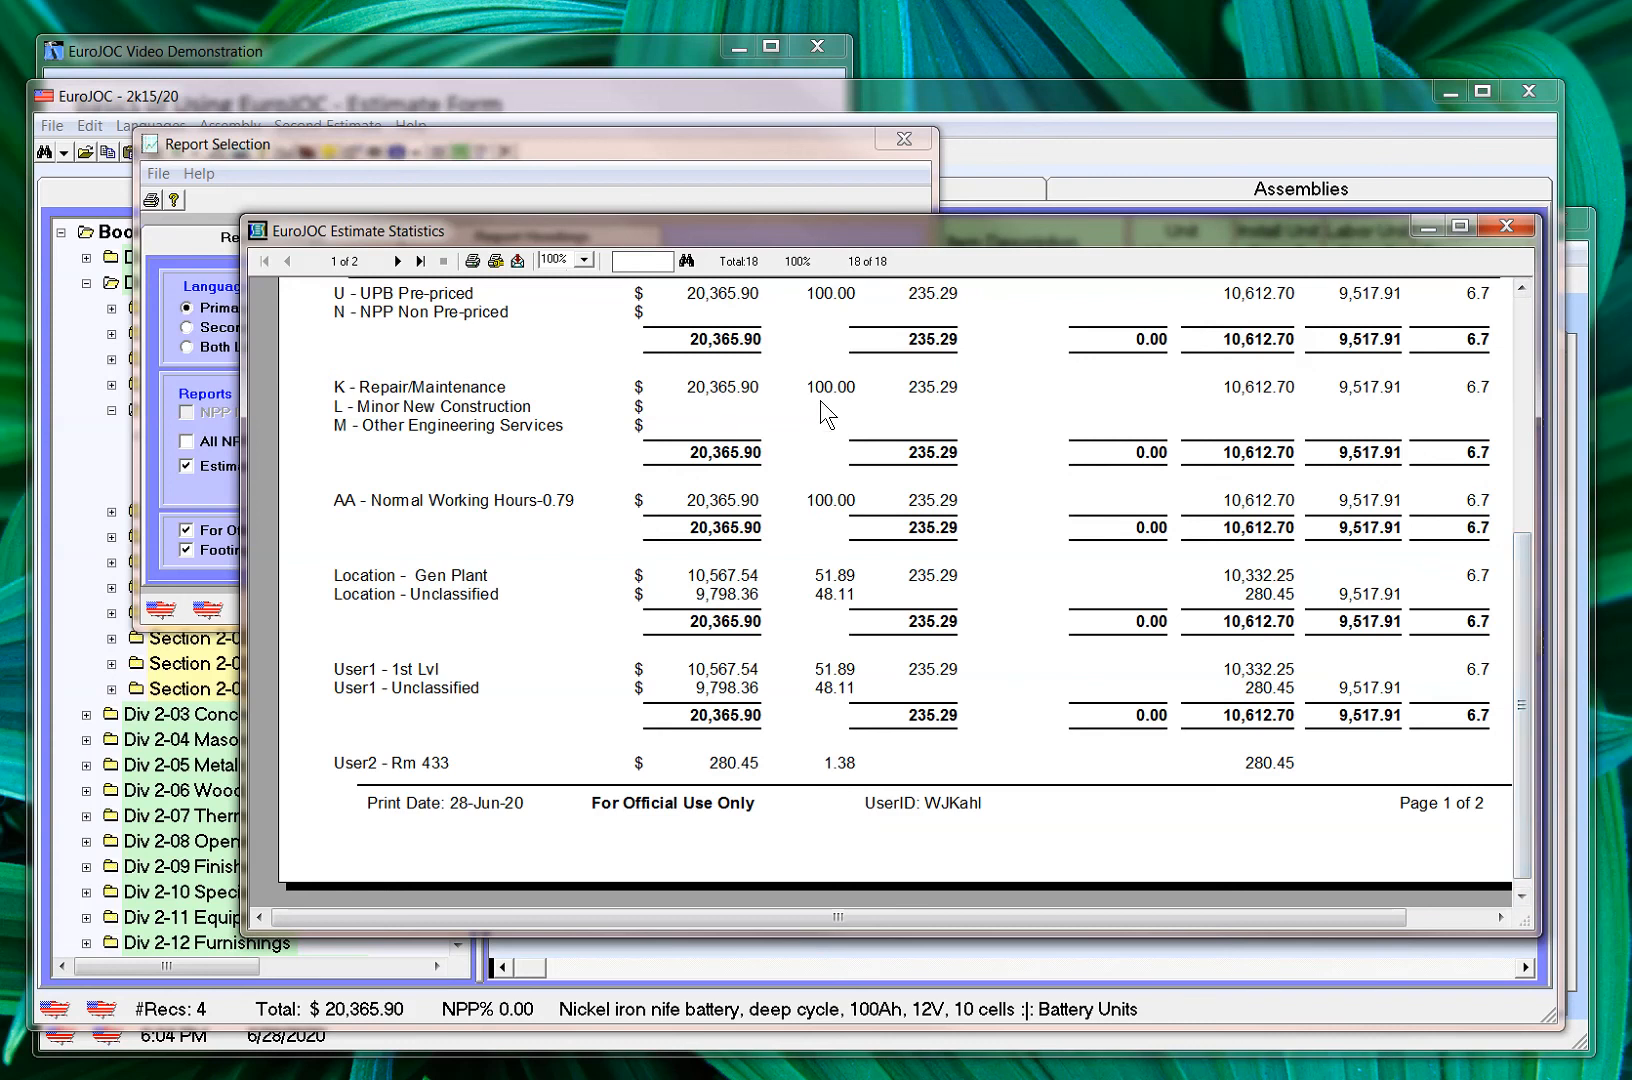
pyautogui.scroll(3, 1527, 548)
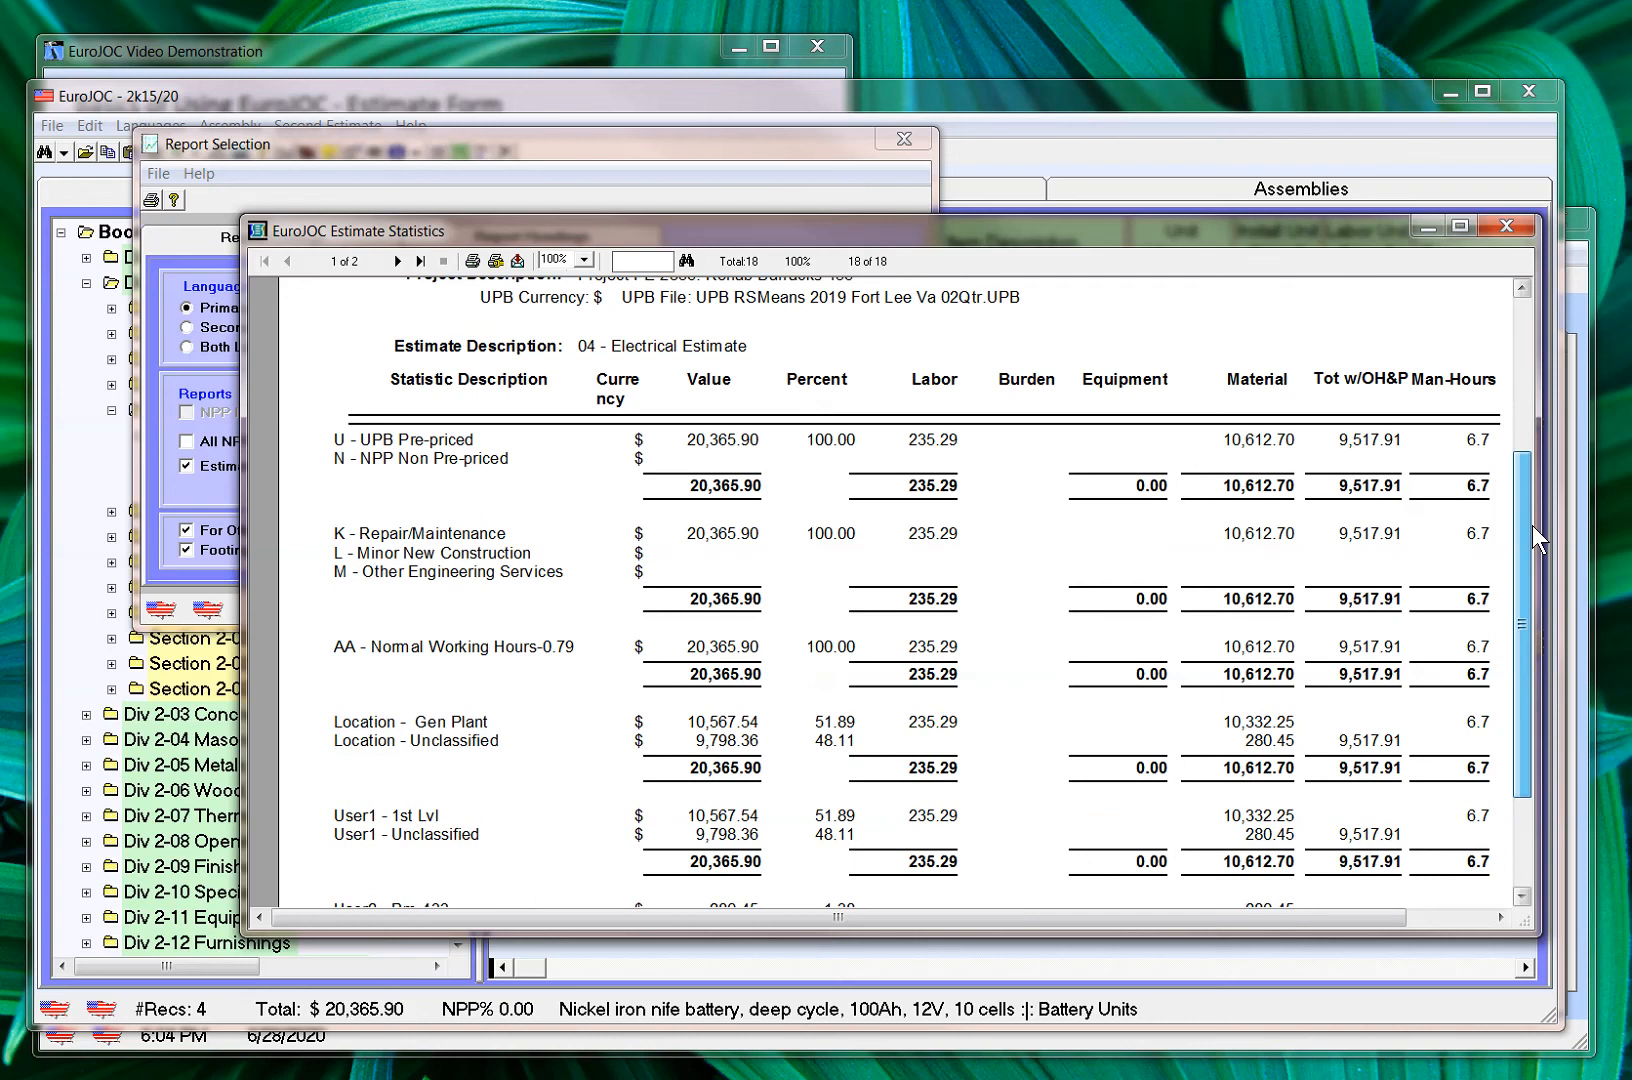
pyautogui.moveTo(1533, 525); pyautogui.dragTo(1468, 628)
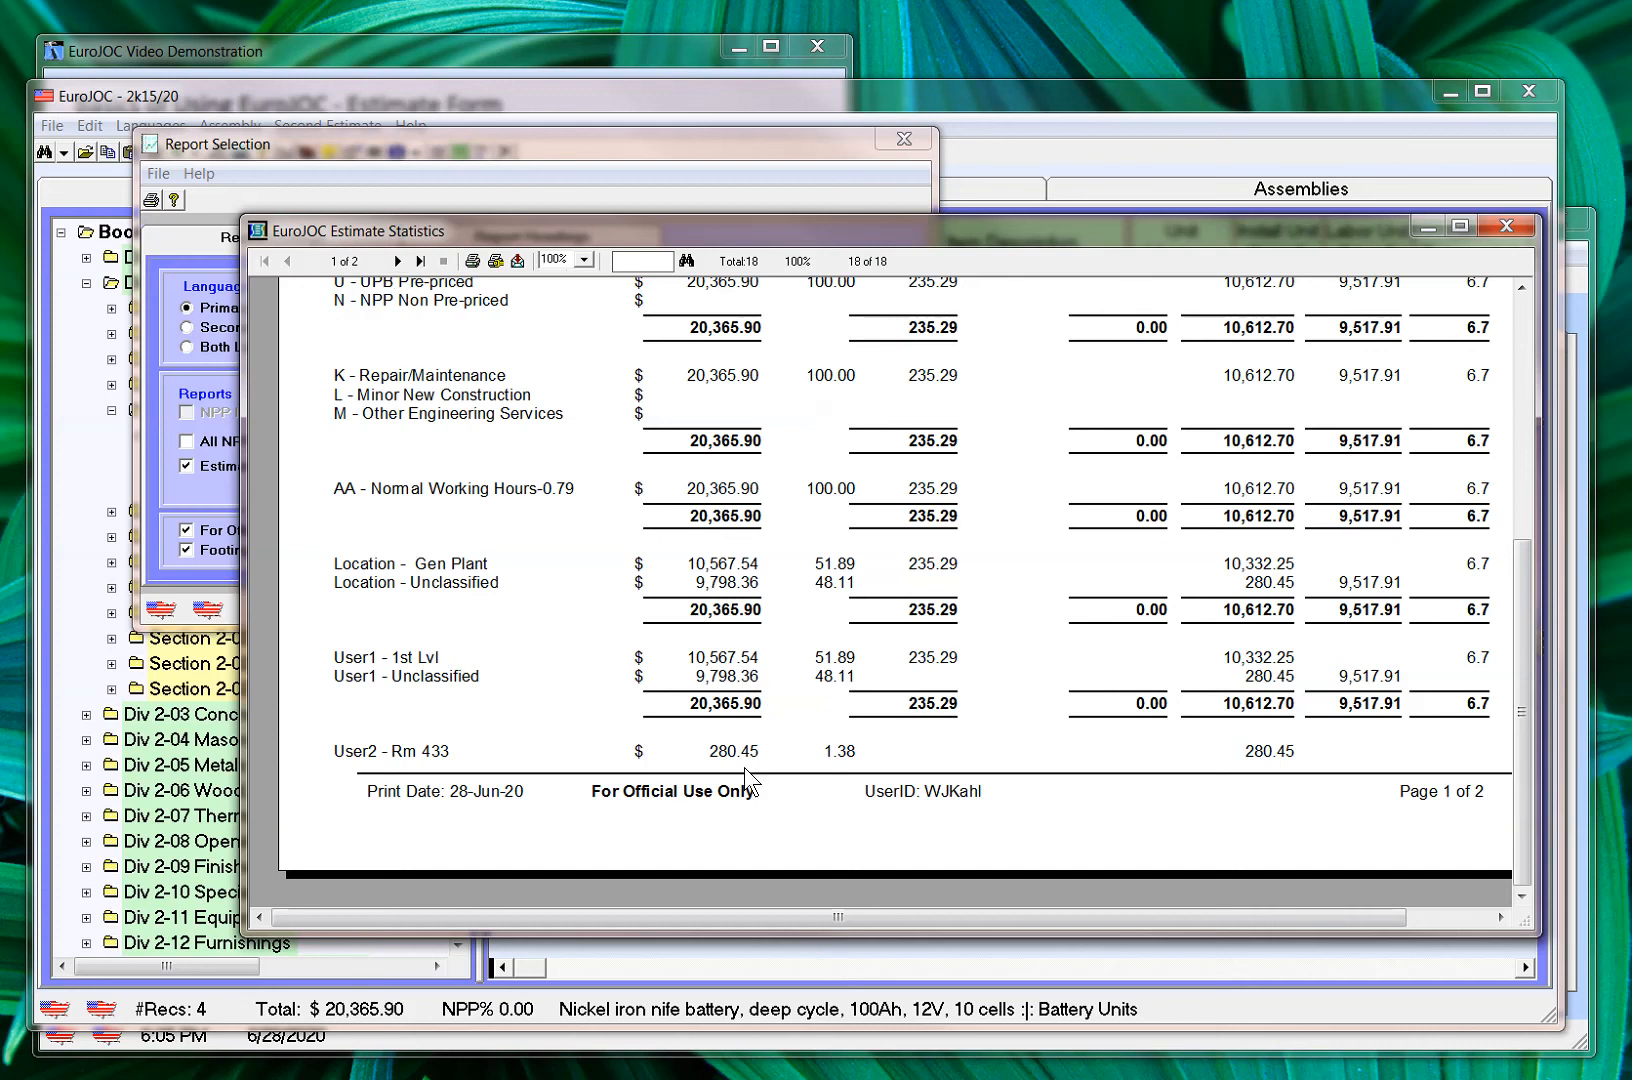
pyautogui.click(397, 262)
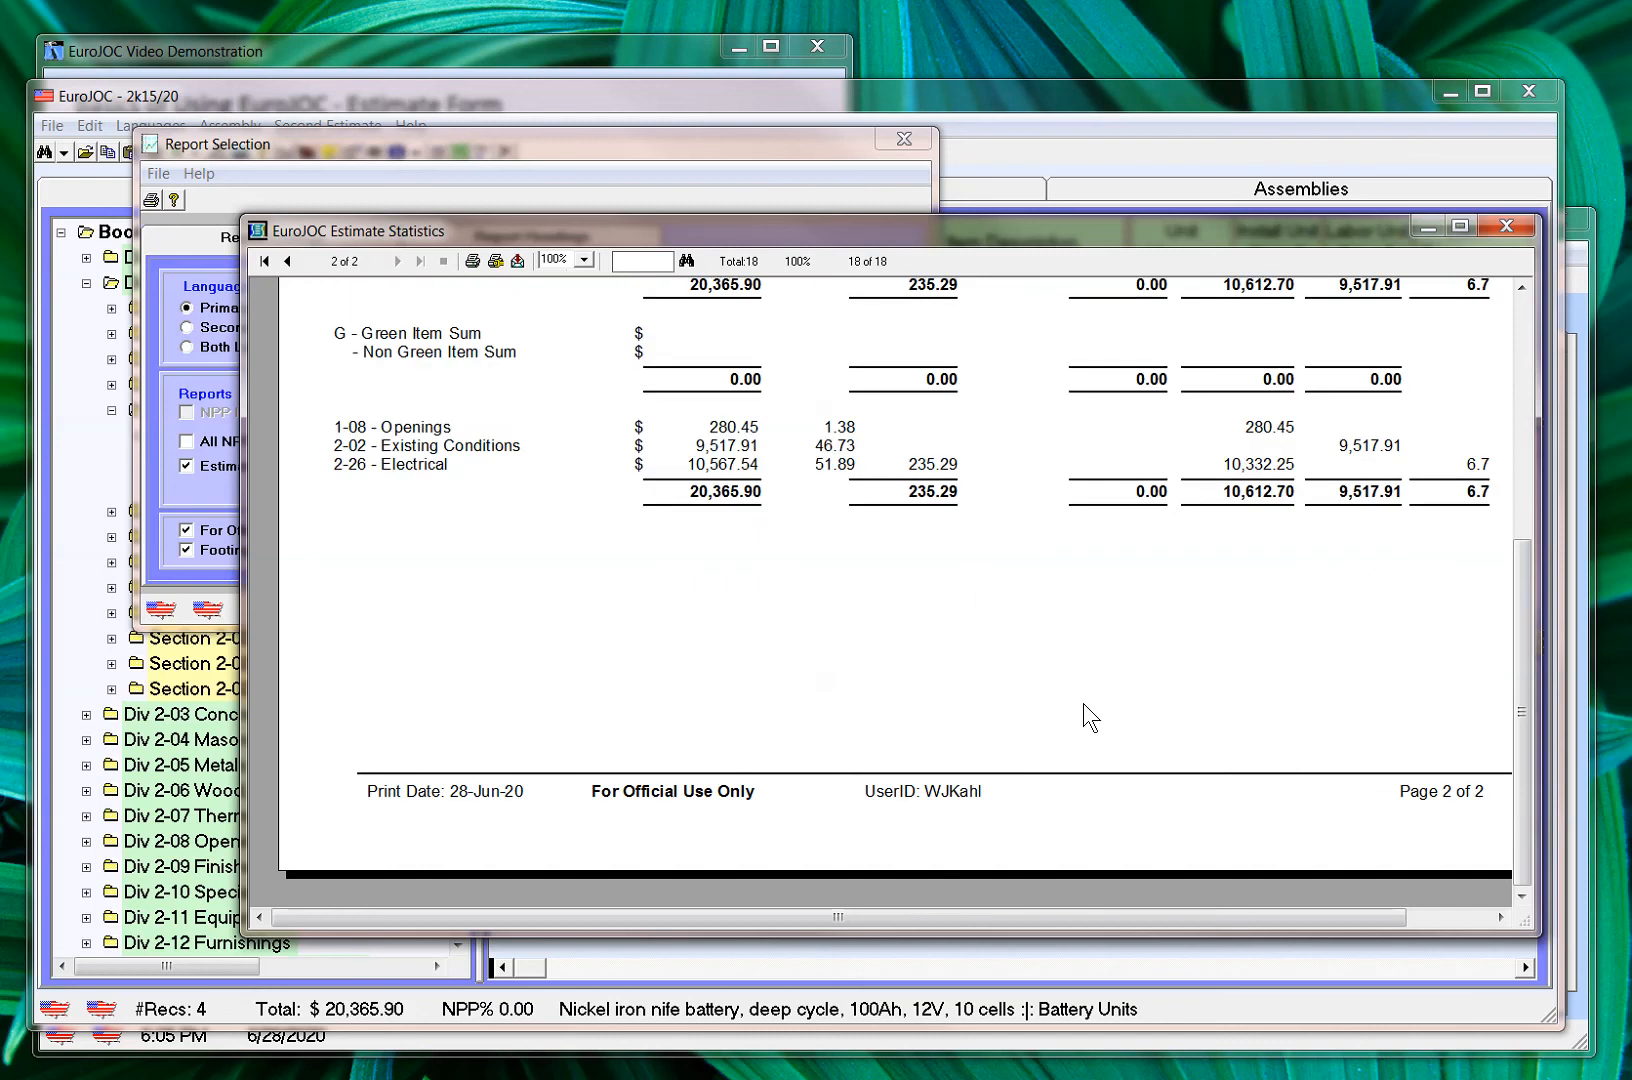
pyautogui.moveTo(1524, 754); pyautogui.dragTo(1520, 652)
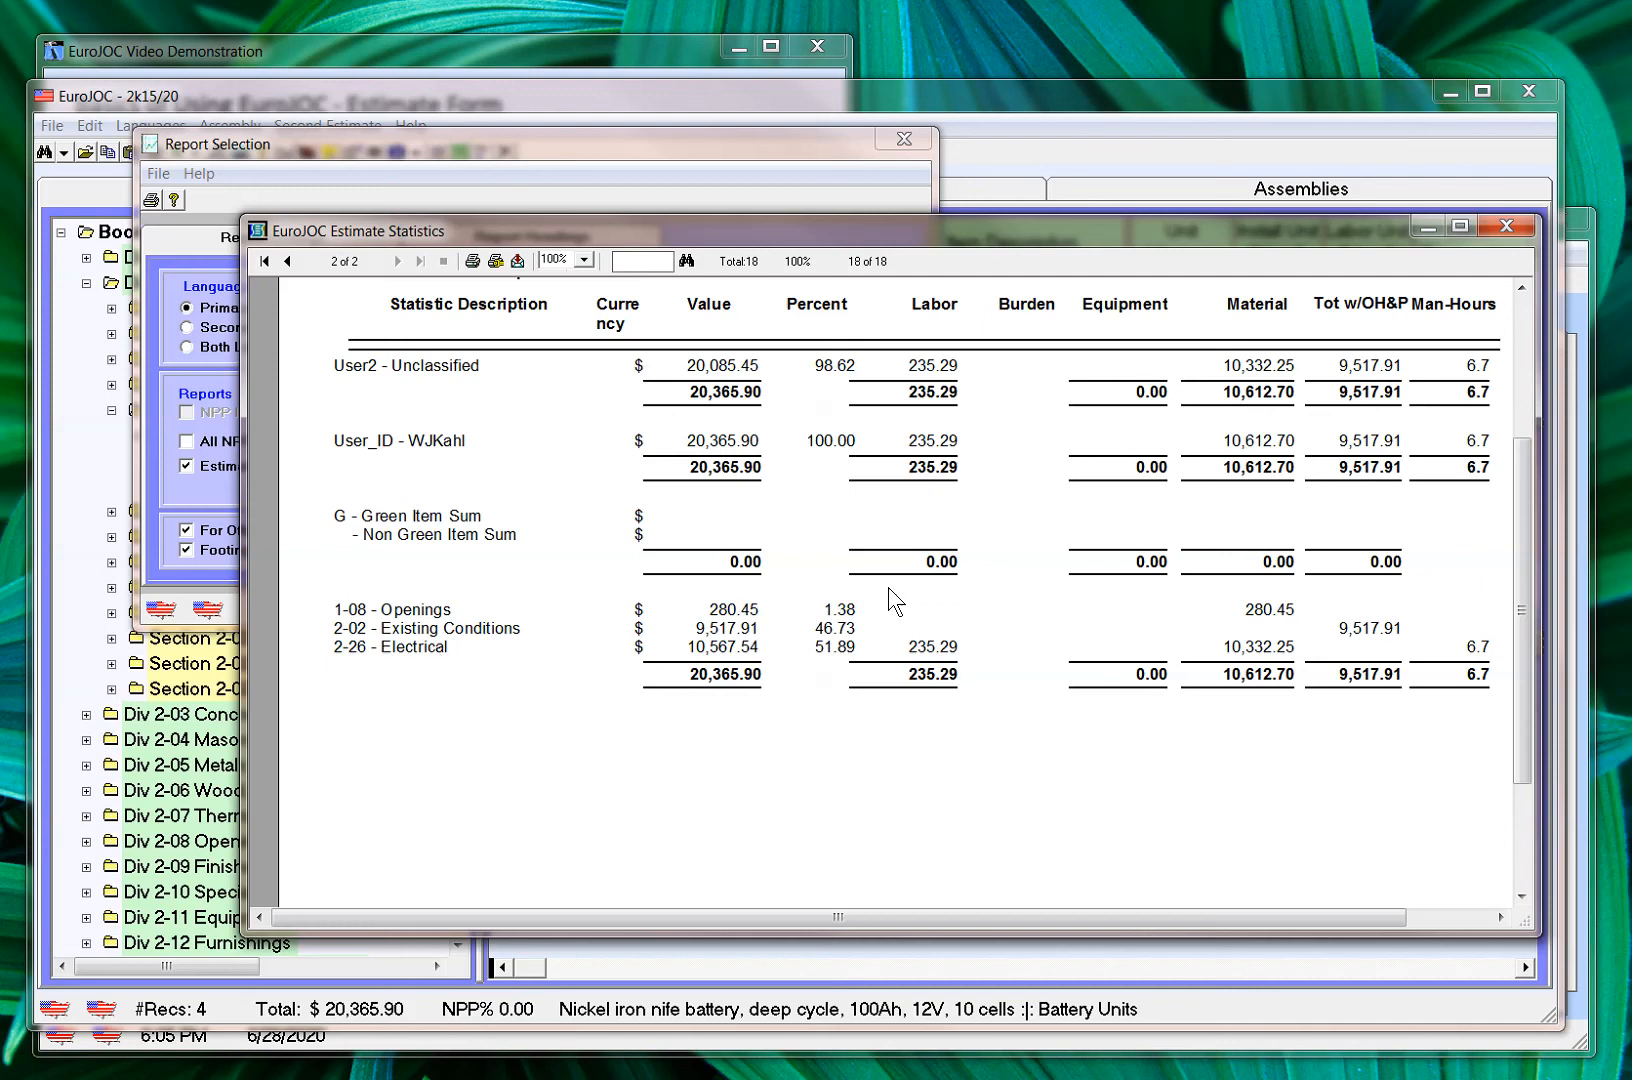
# Close both report previews and the report selection, and exit the estimate form
pyautogui.click(1513, 224)
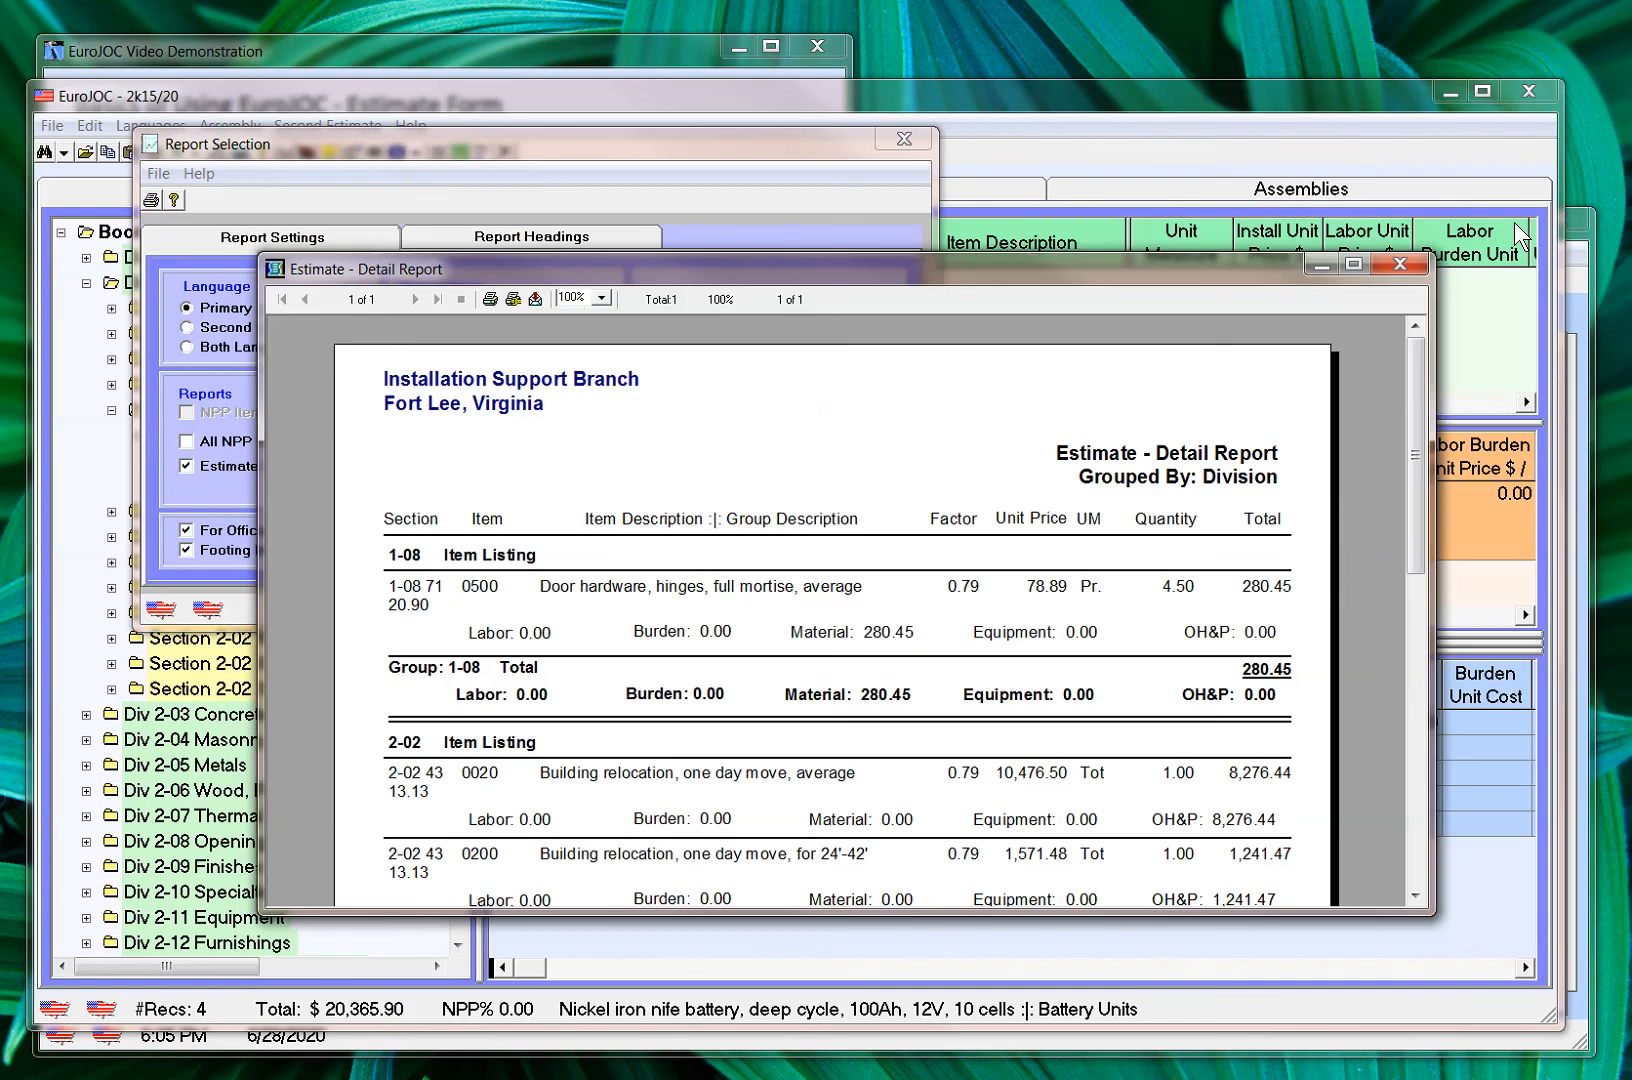
pyautogui.click(1401, 260)
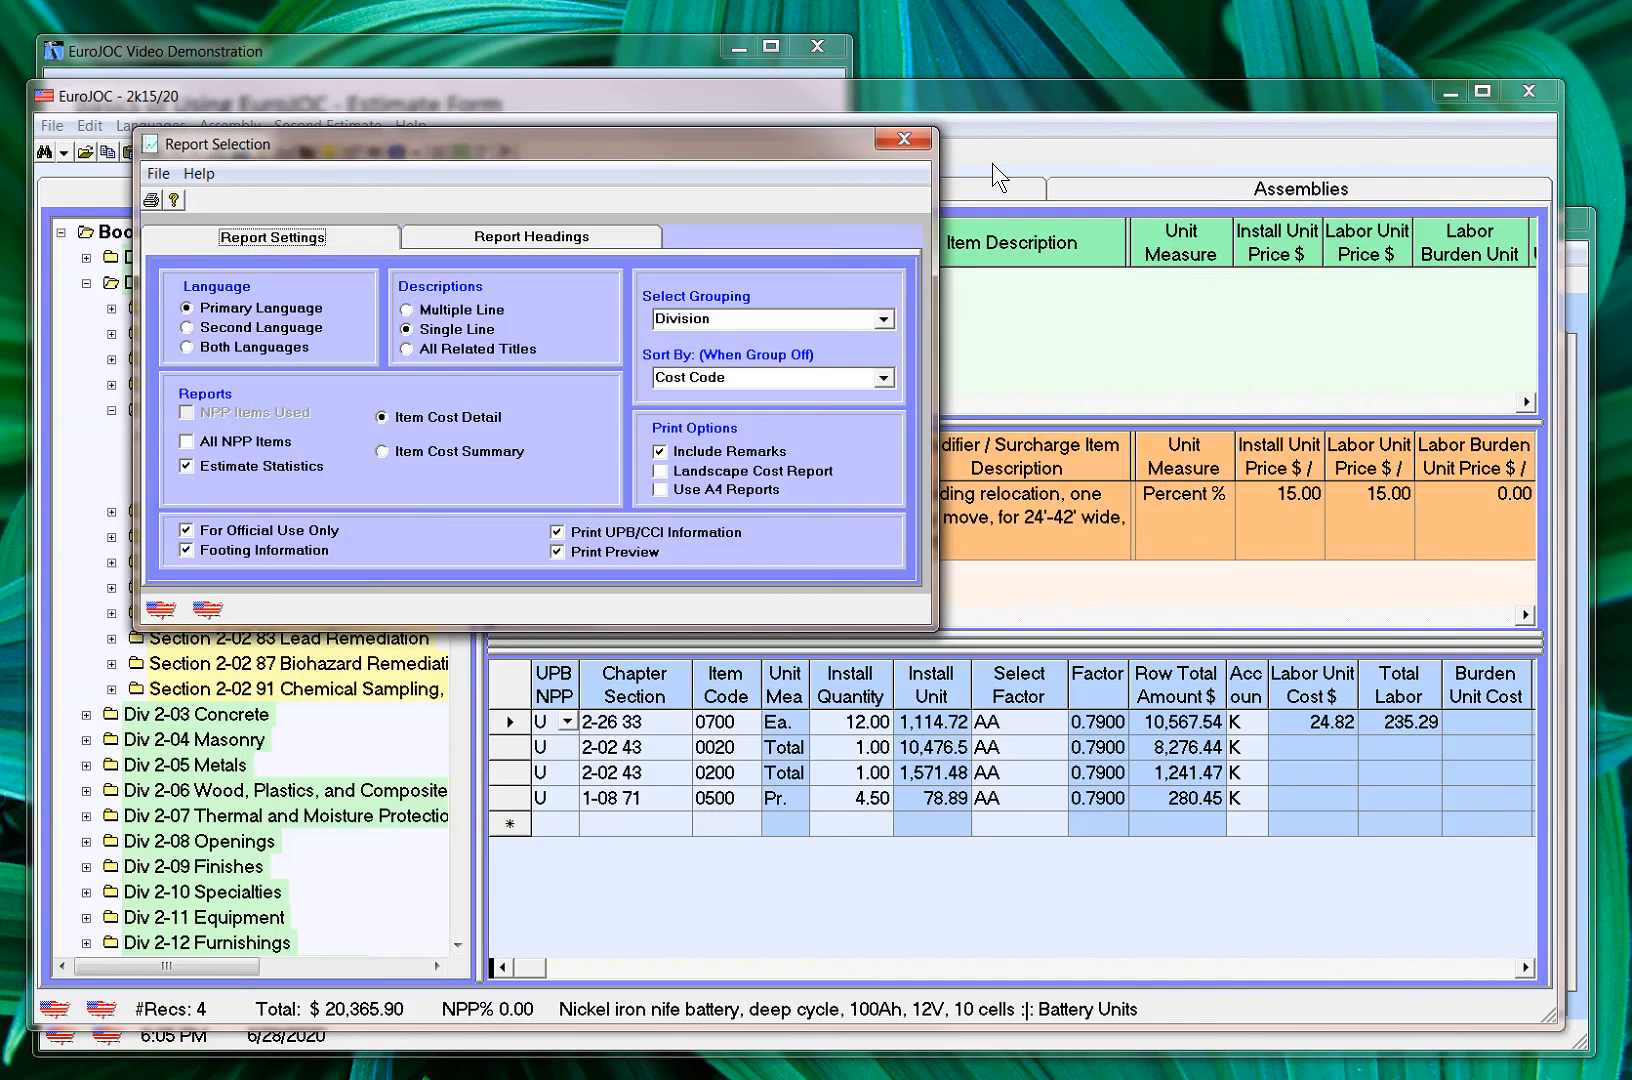
pyautogui.click(899, 142)
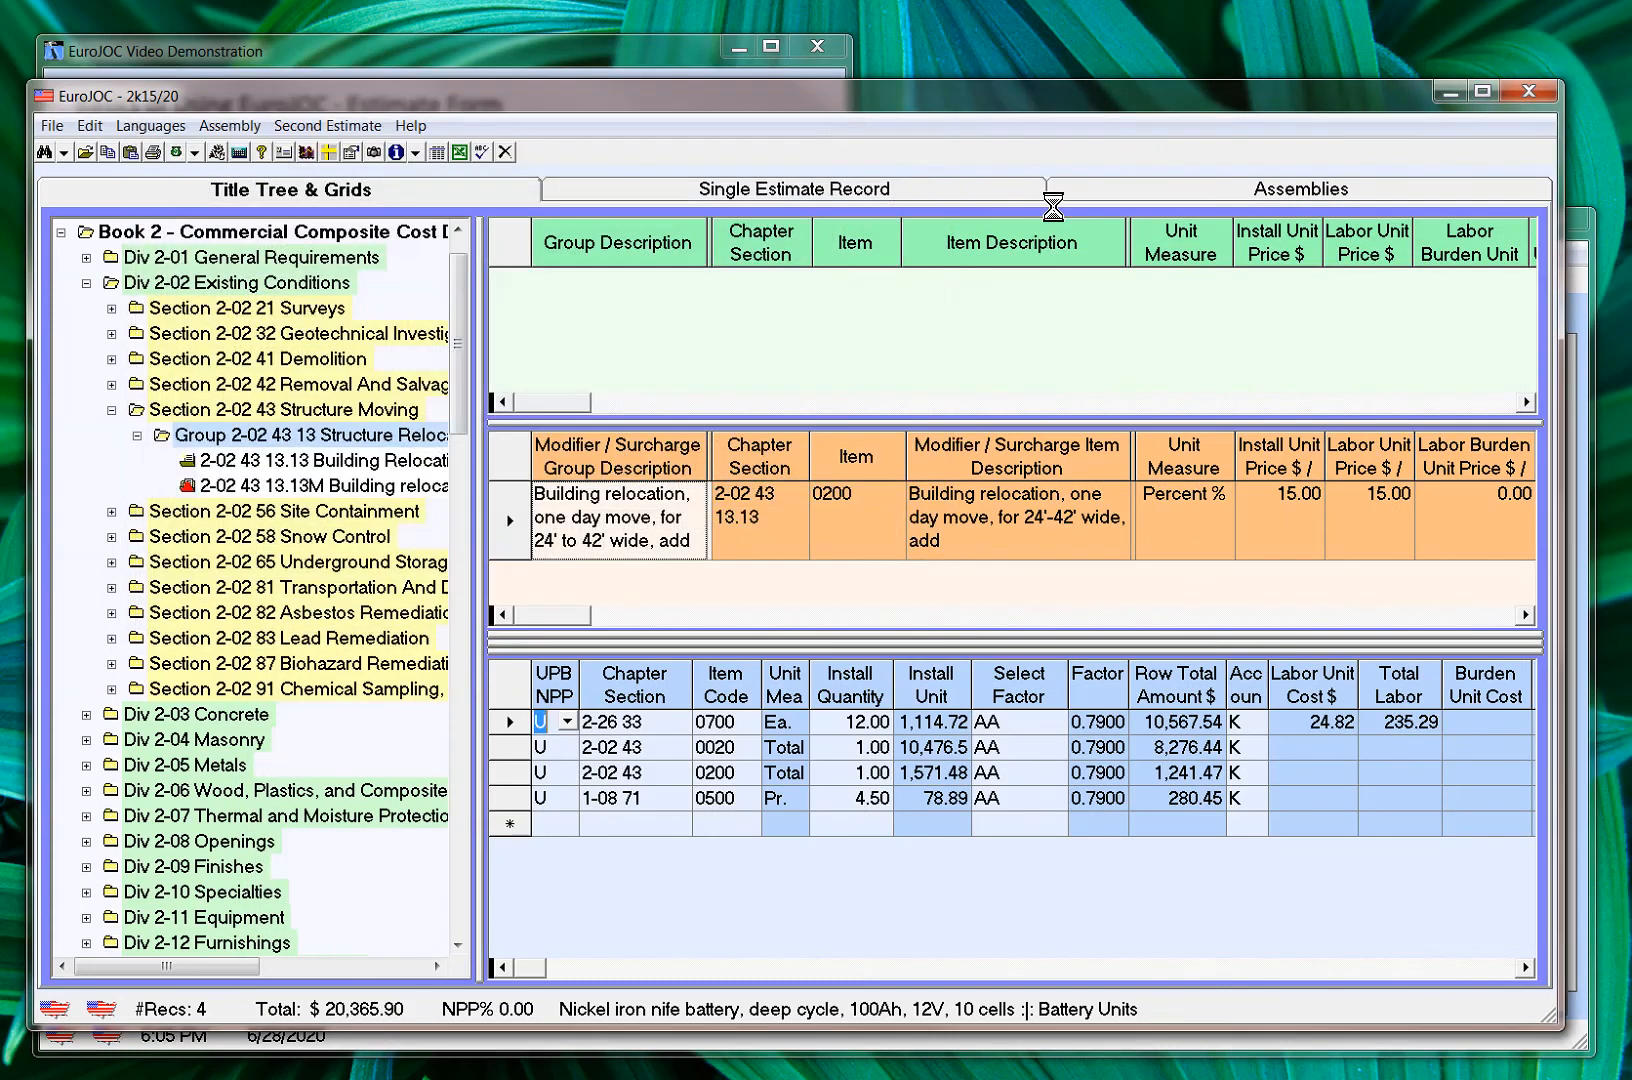
pyautogui.click(1545, 91)
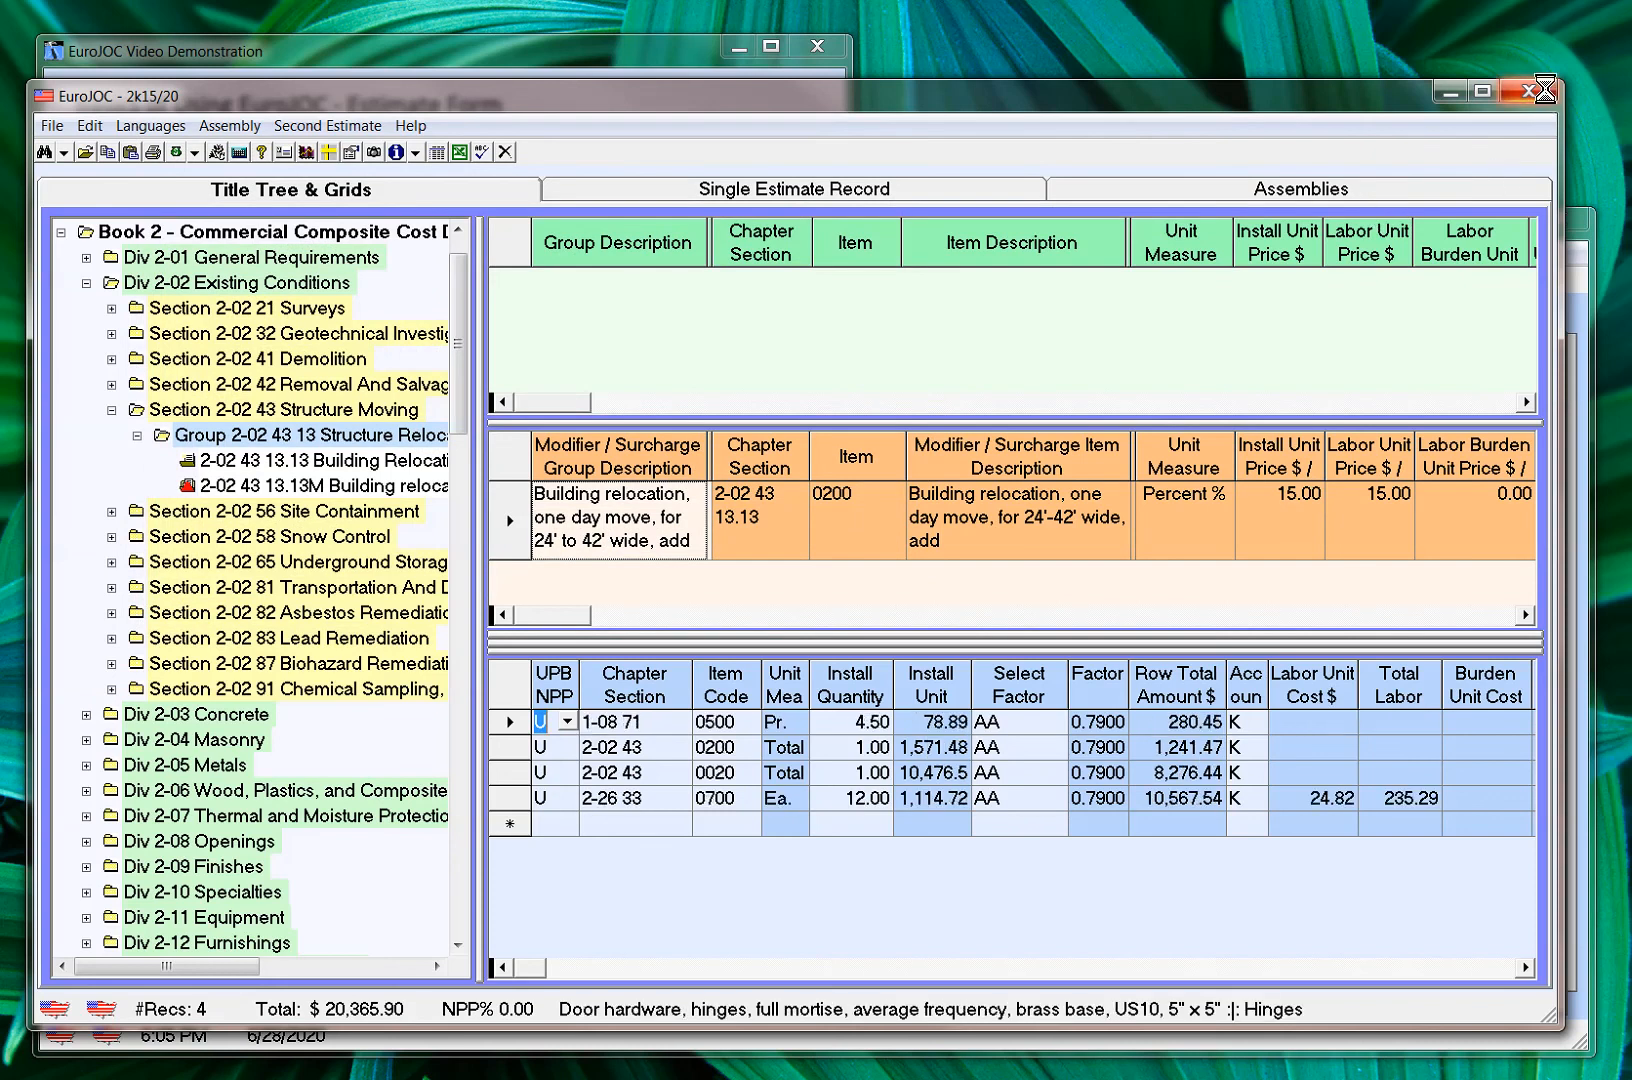